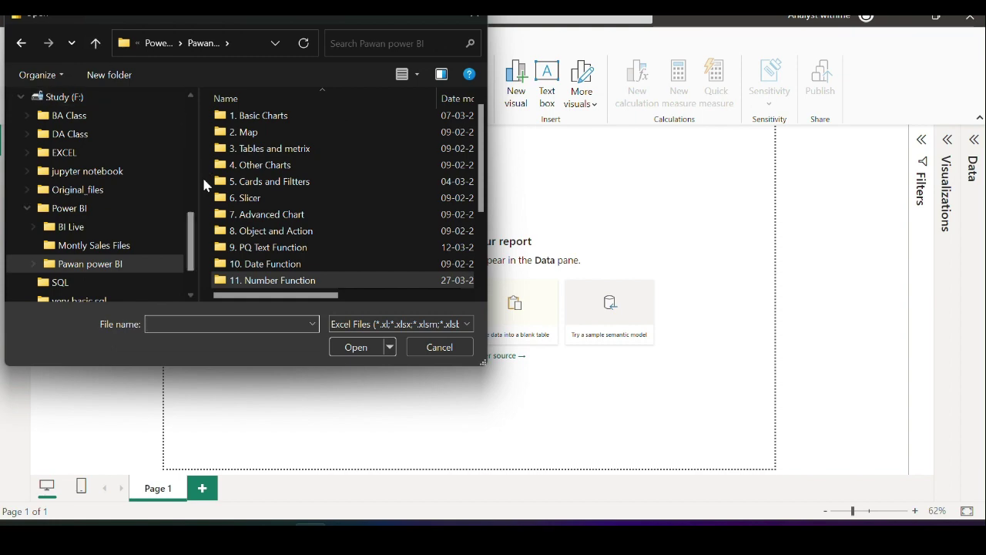
# Open the "12. Power Query - Date Functions" workbook from the "10. Date Function" folder as the data source
pyautogui.doubleClick(252, 265)
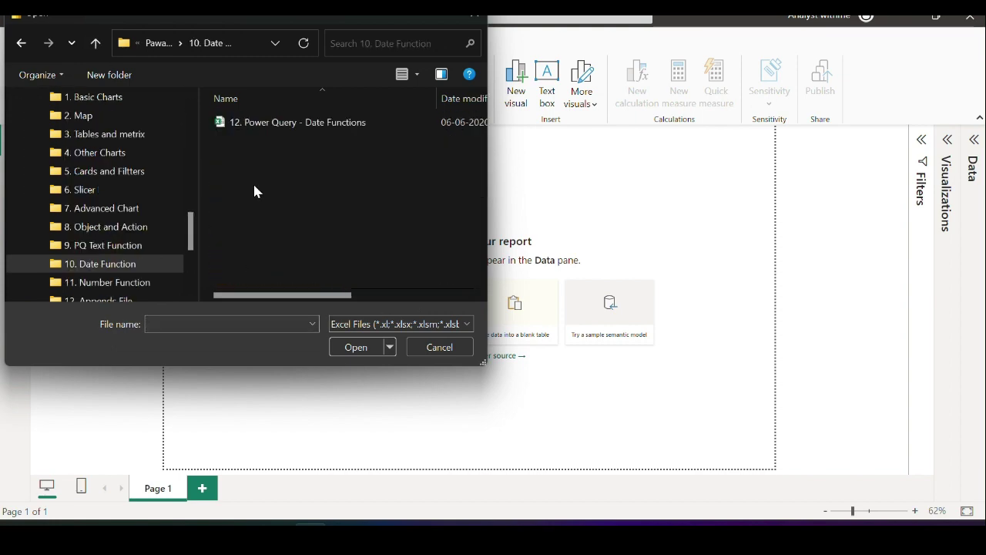
pyautogui.click(260, 126)
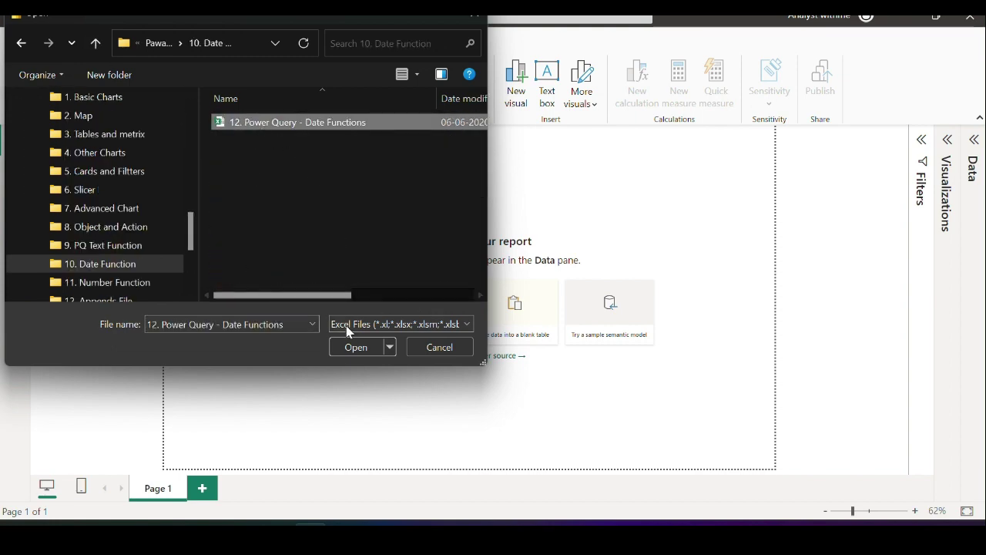
pyautogui.click(353, 347)
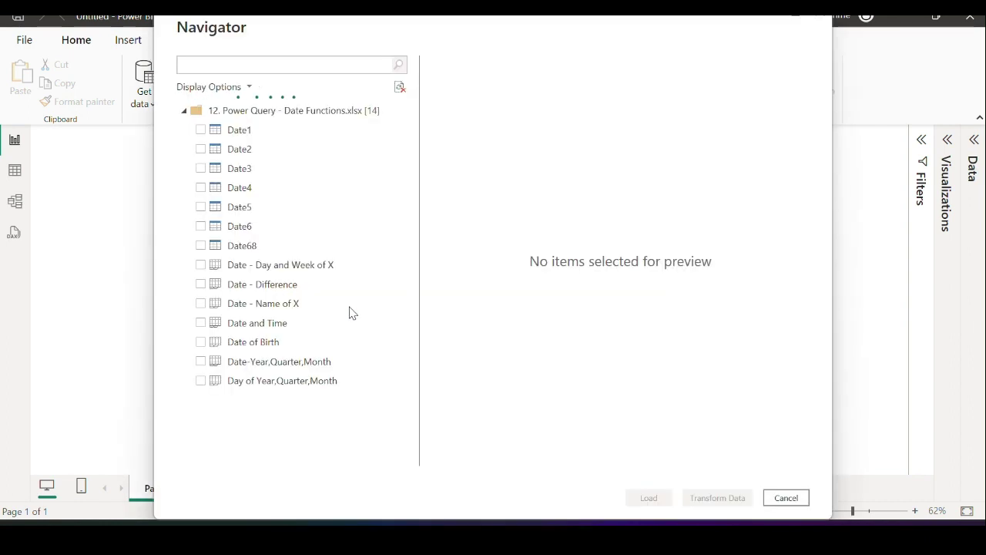
# Select the tables Date1, Date2, Date3, Date4, Date5, Date6 and Date68 and load them into the report
pyautogui.click(200, 130)
pyautogui.click(201, 149)
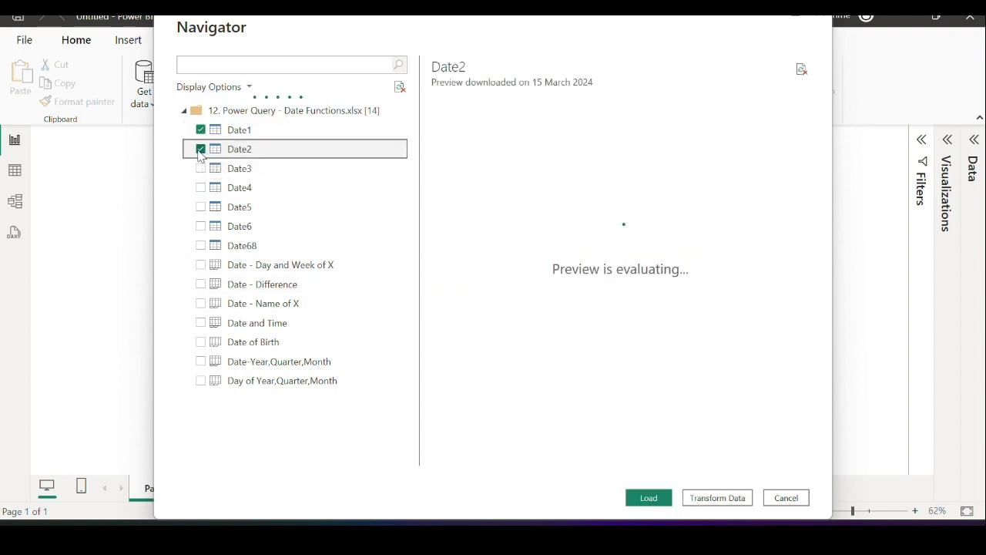
pyautogui.click(200, 168)
pyautogui.click(200, 187)
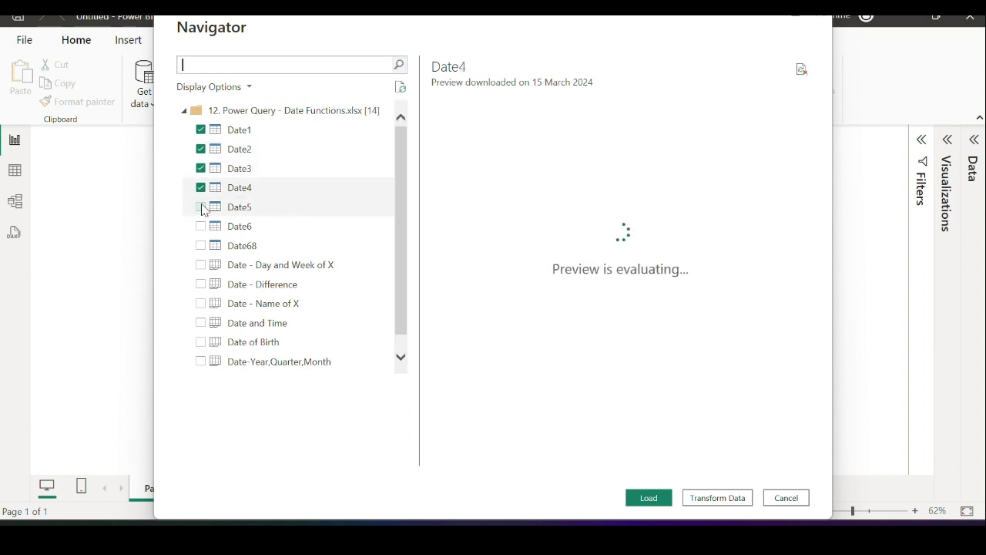
pyautogui.click(200, 206)
pyautogui.click(200, 225)
pyautogui.click(200, 245)
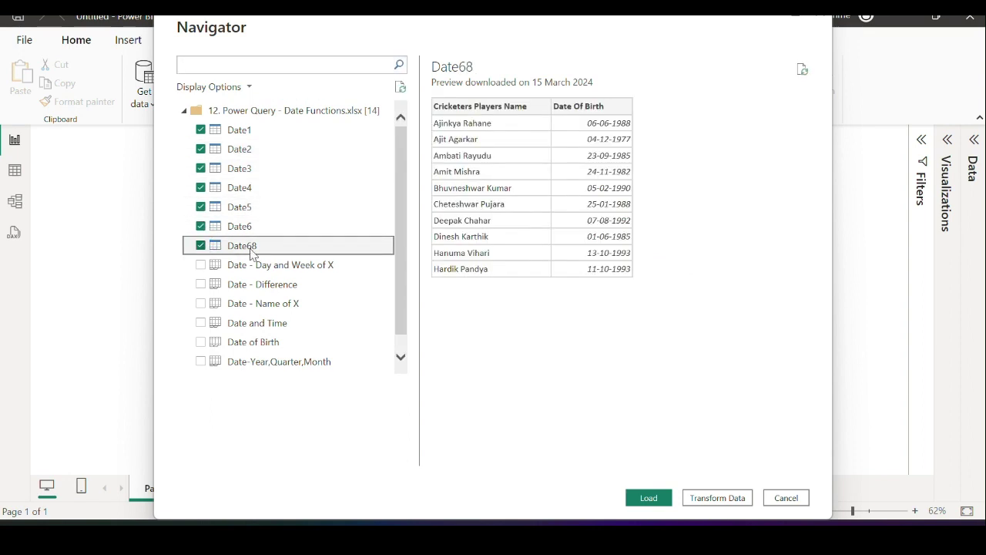
pyautogui.click(641, 498)
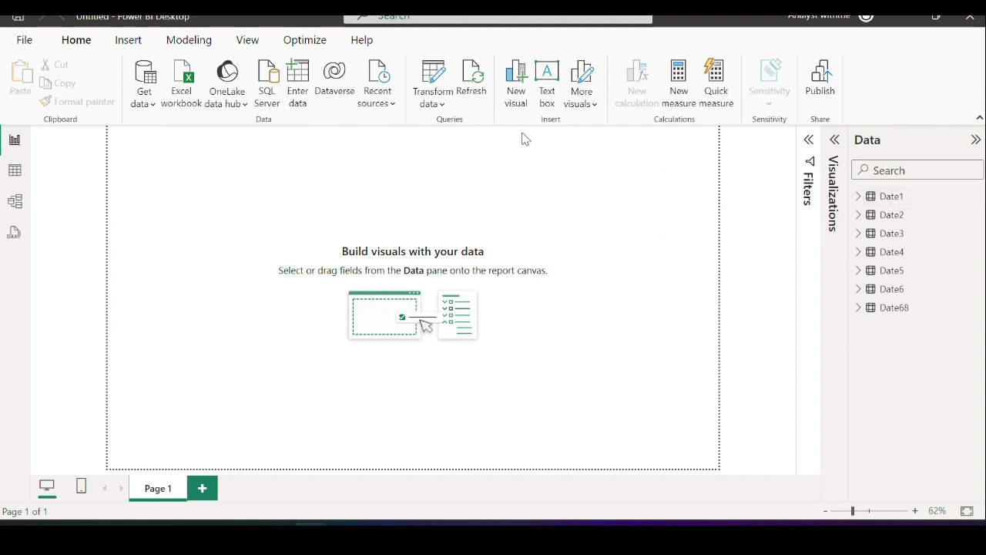
# Open the loaded tables in the Power Query Editor and refresh the Date1 query's preview
pyautogui.click(441, 104)
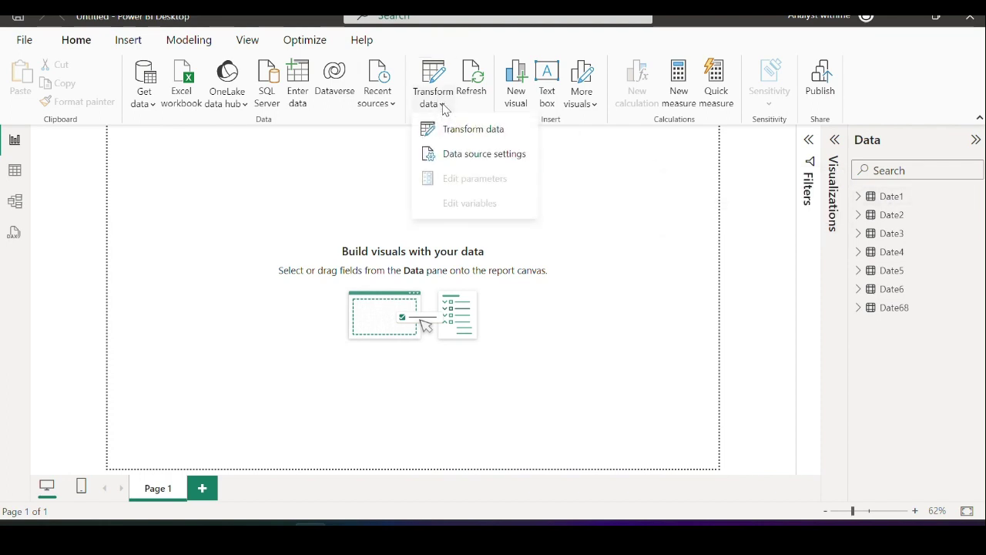
pyautogui.click(452, 132)
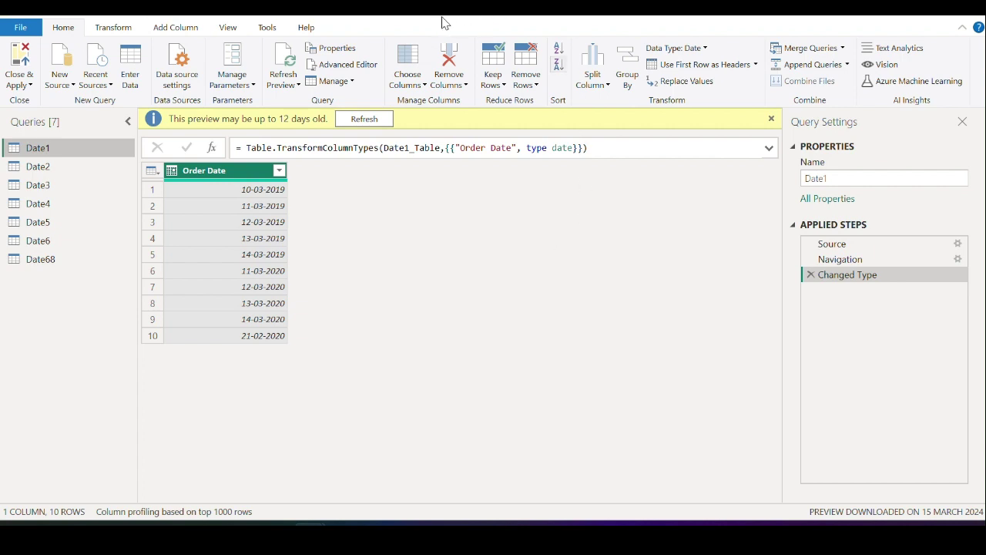
pyautogui.click(379, 119)
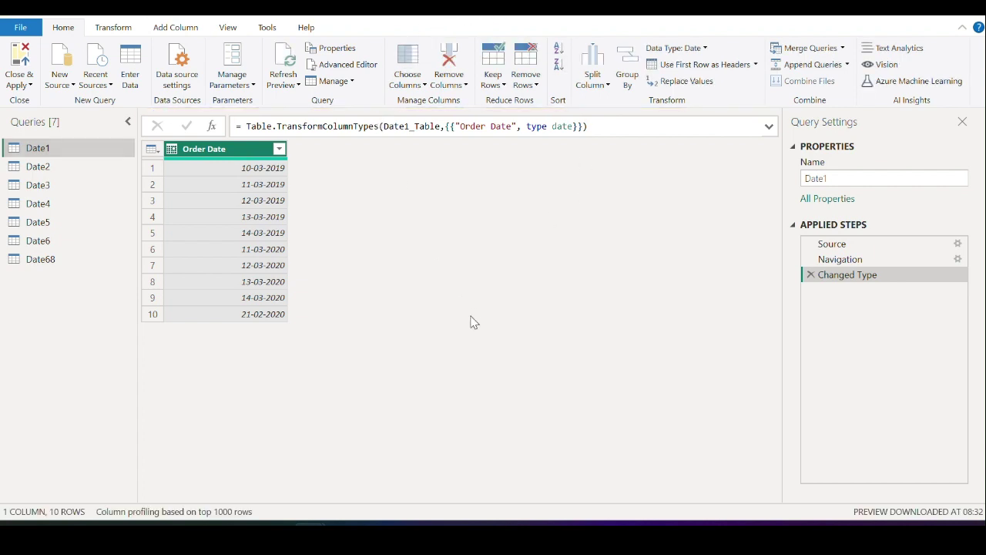
# Look through the Date2, Date4 and Date5 queries and return to the Date1 query
pyautogui.click(36, 167)
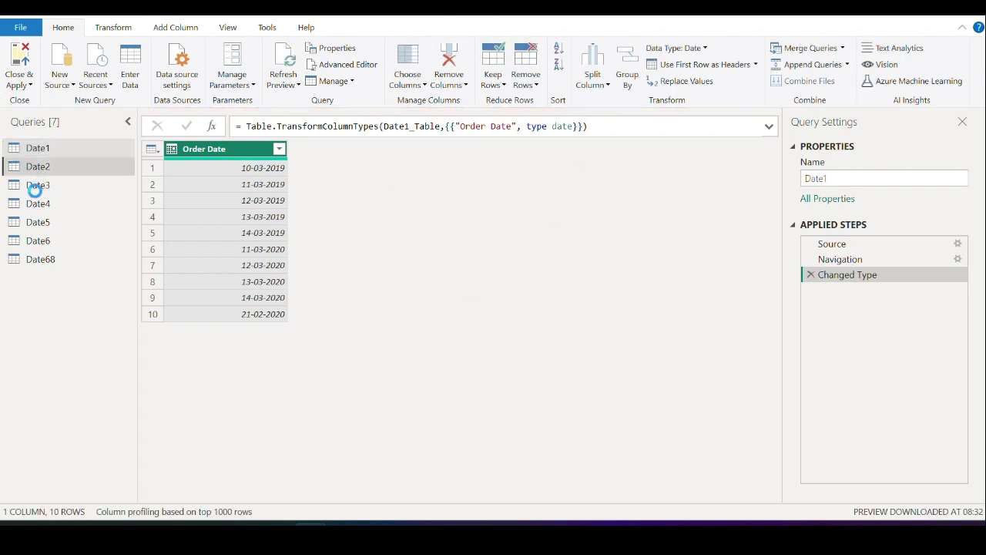
pyautogui.click(35, 205)
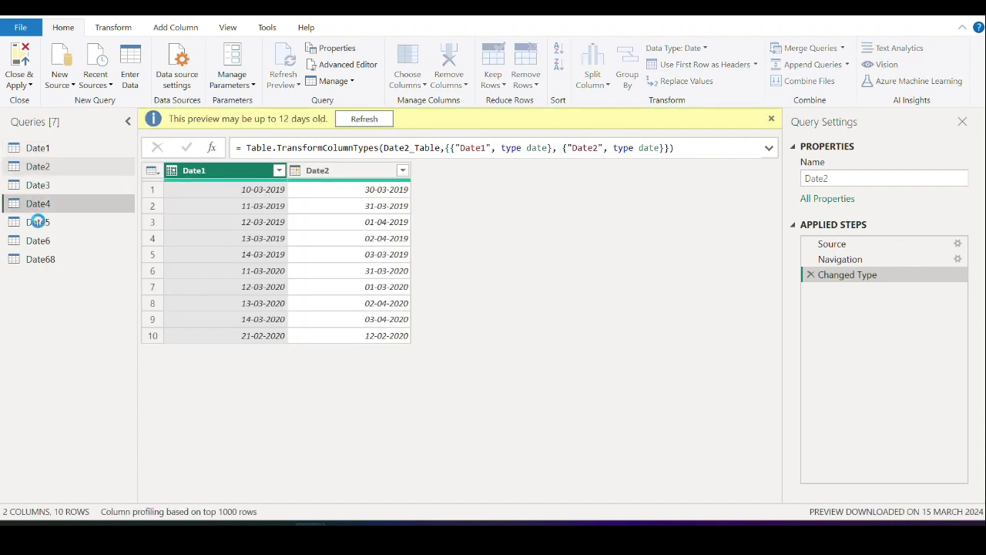
pyautogui.click(38, 223)
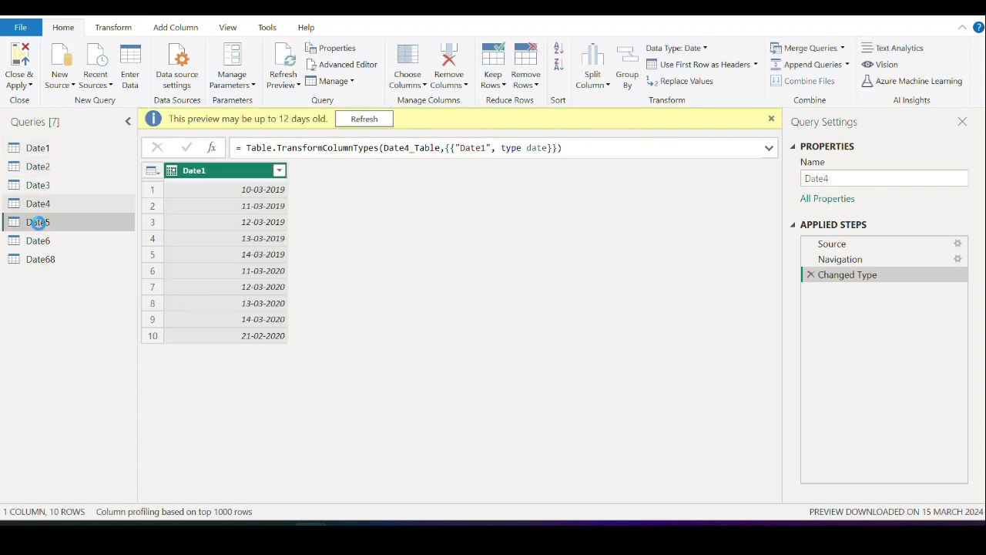
pyautogui.click(40, 148)
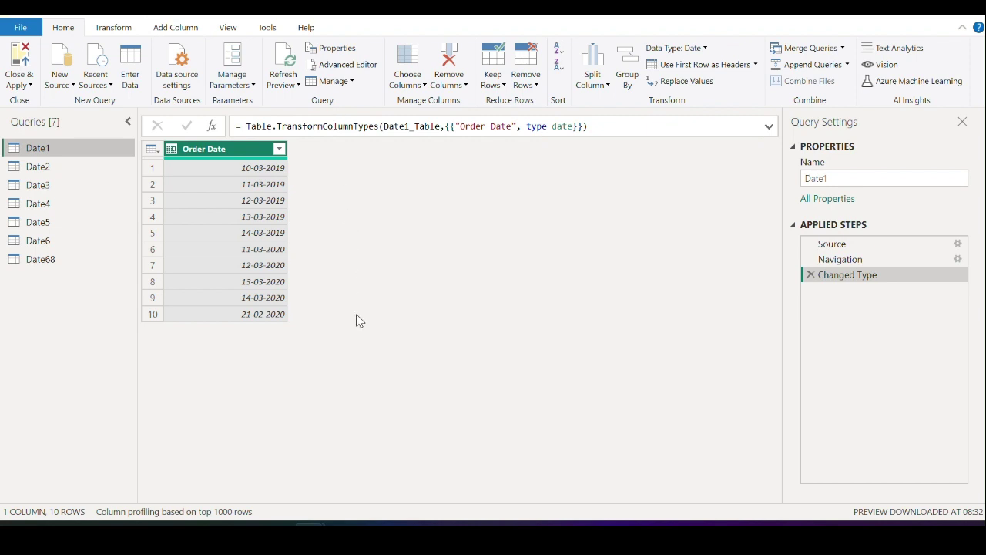
# Review the available data types for the Order Date column in Date1 and choose Date
pyautogui.click(171, 150)
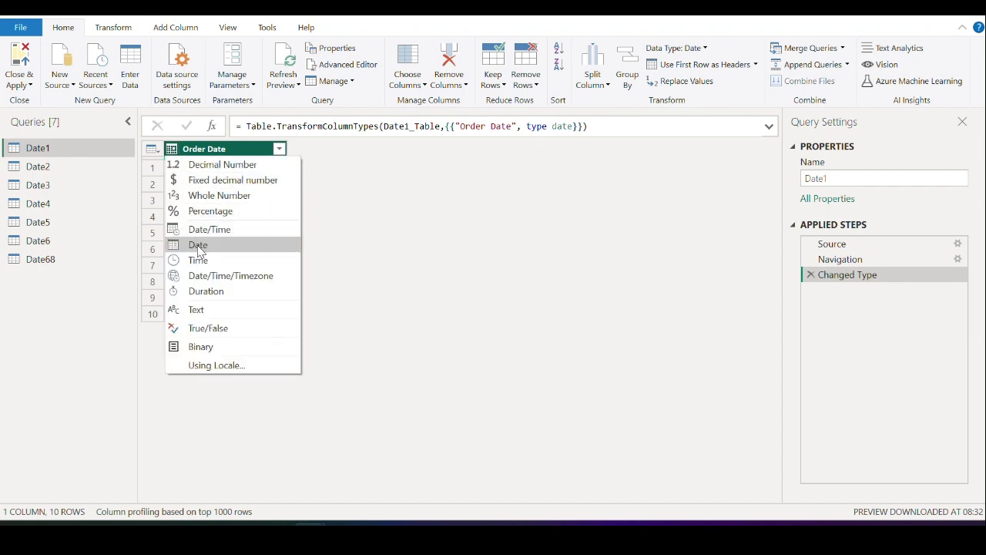
pyautogui.click(408, 227)
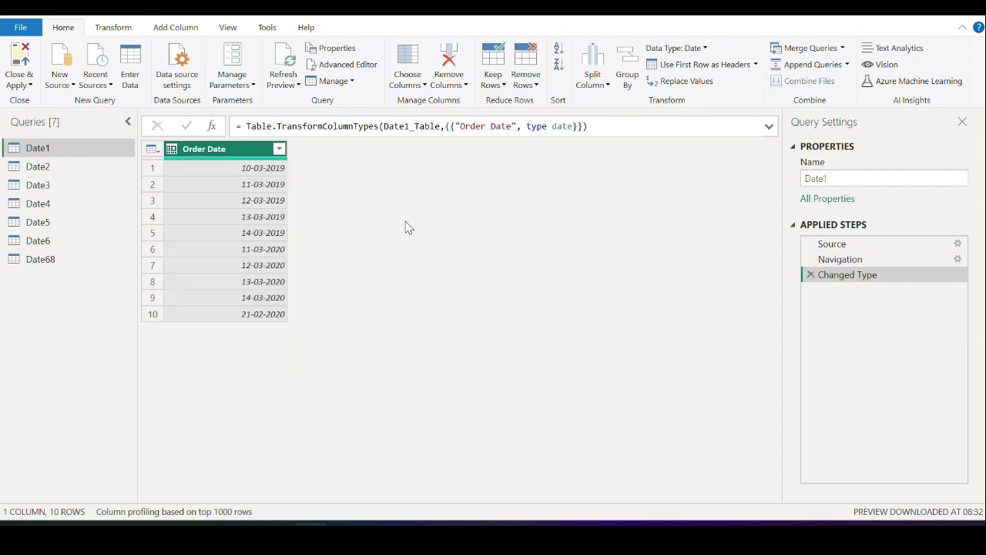
pyautogui.click(172, 151)
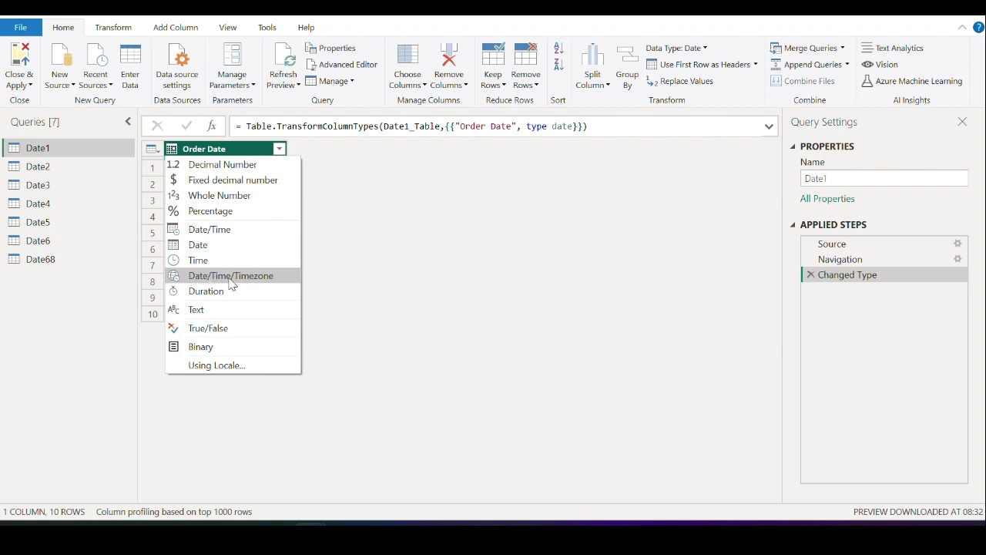
pyautogui.click(198, 244)
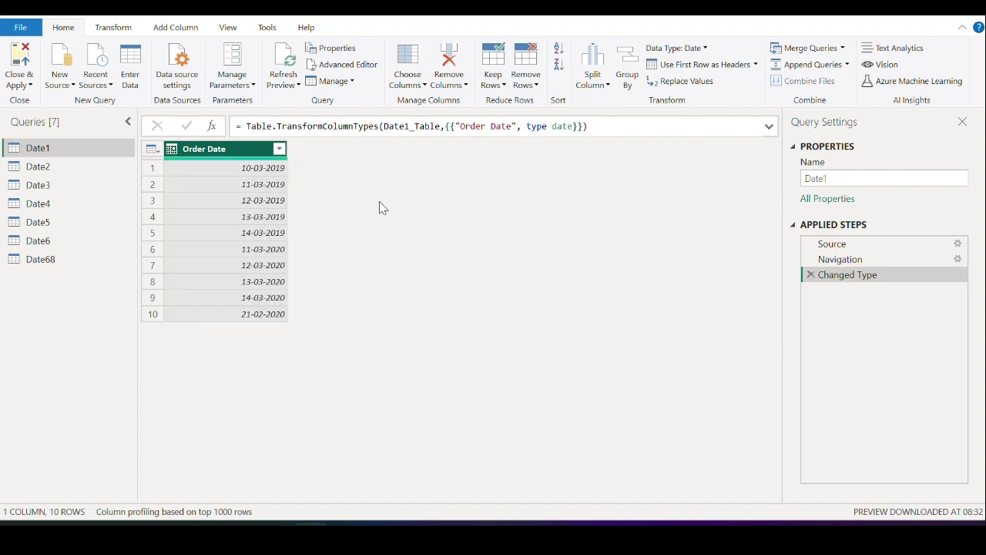
pyautogui.click(121, 29)
pyautogui.click(173, 28)
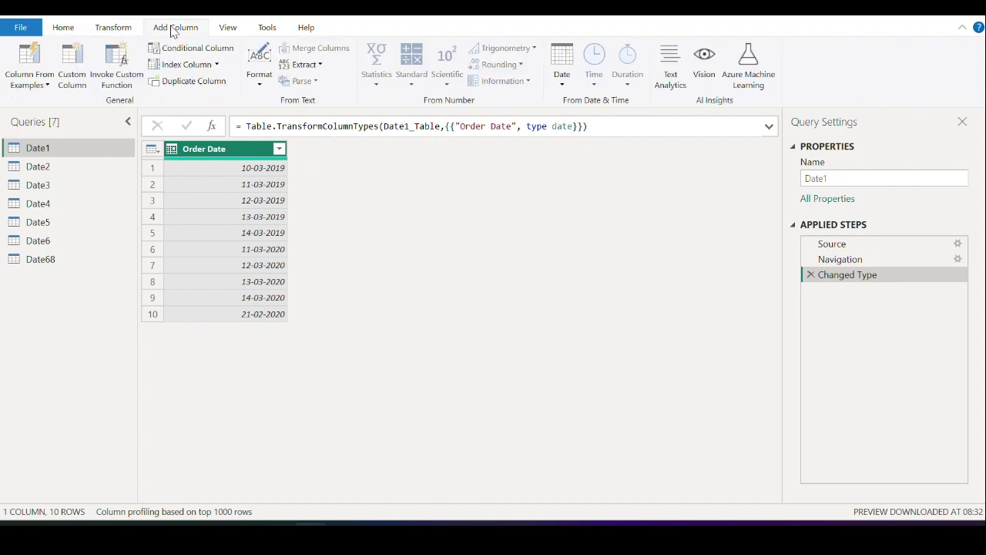
pyautogui.click(115, 29)
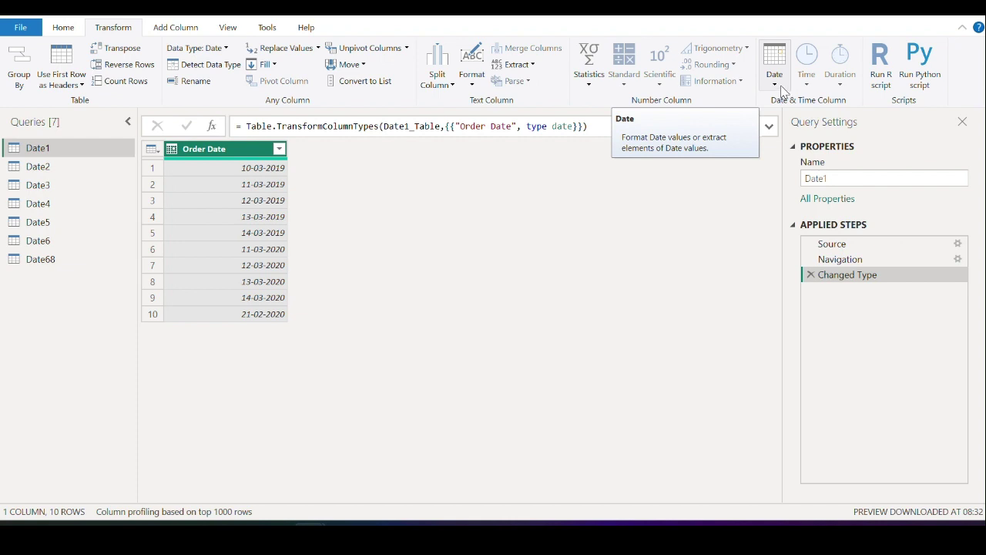
pyautogui.click(185, 29)
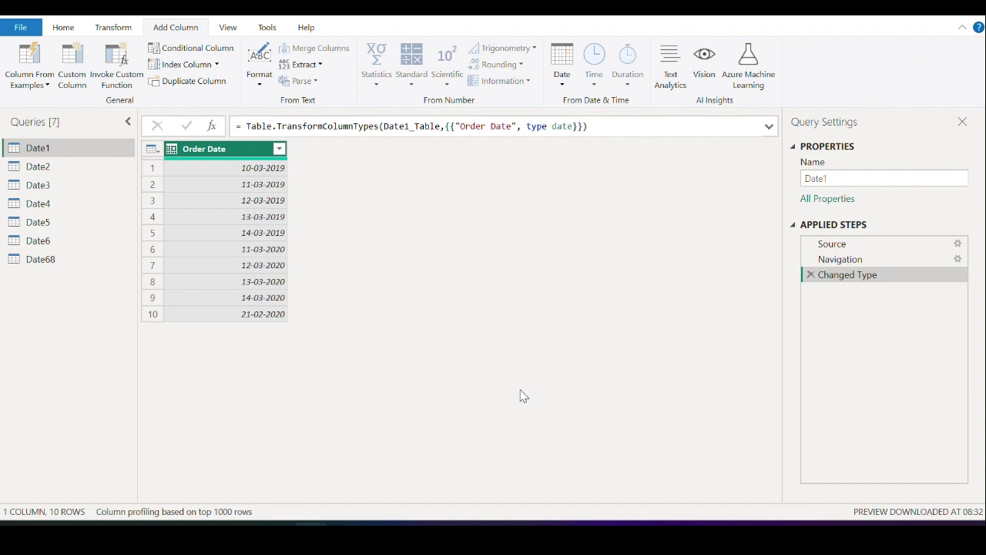
pyautogui.click(109, 29)
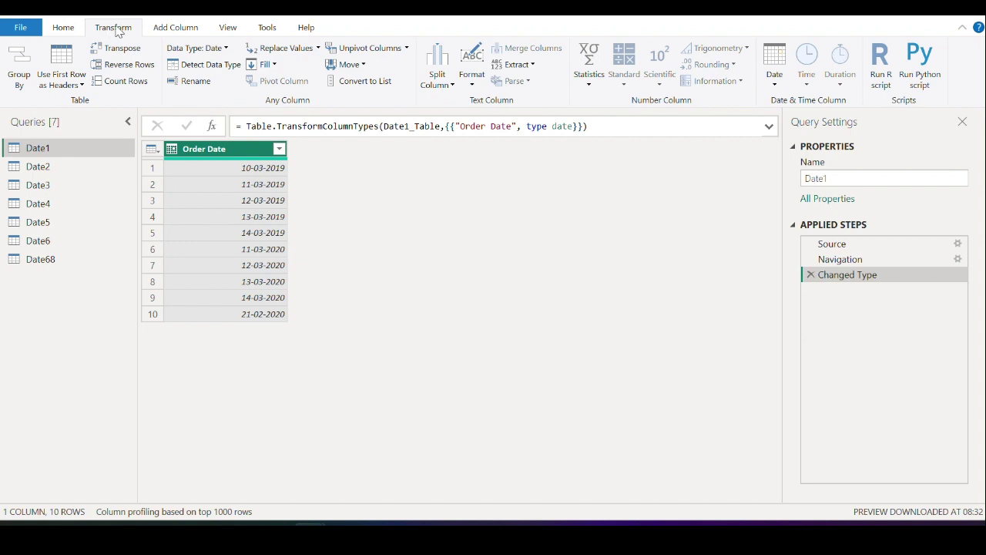
# Add a new column to Date1 that extracts the year from Order Date
pyautogui.click(176, 29)
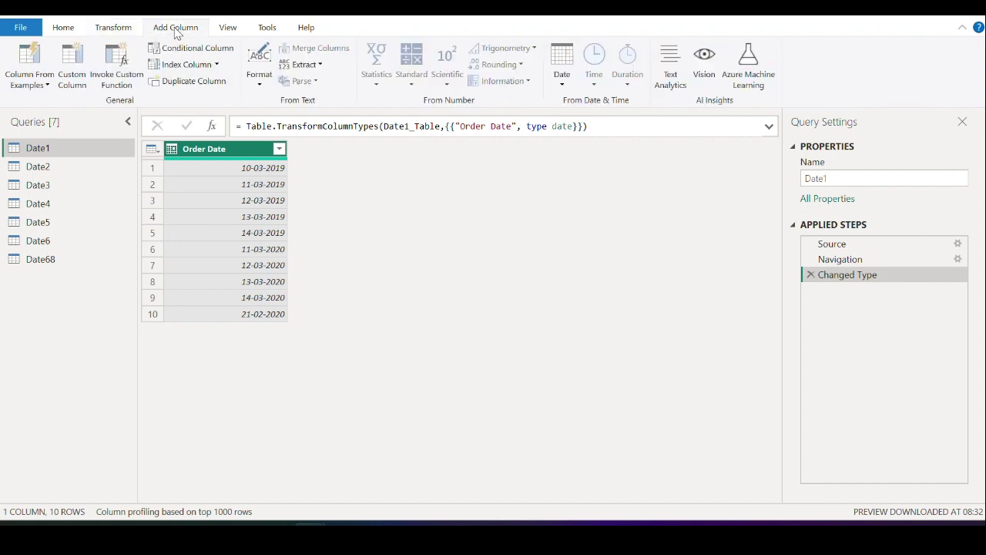
pyautogui.click(563, 82)
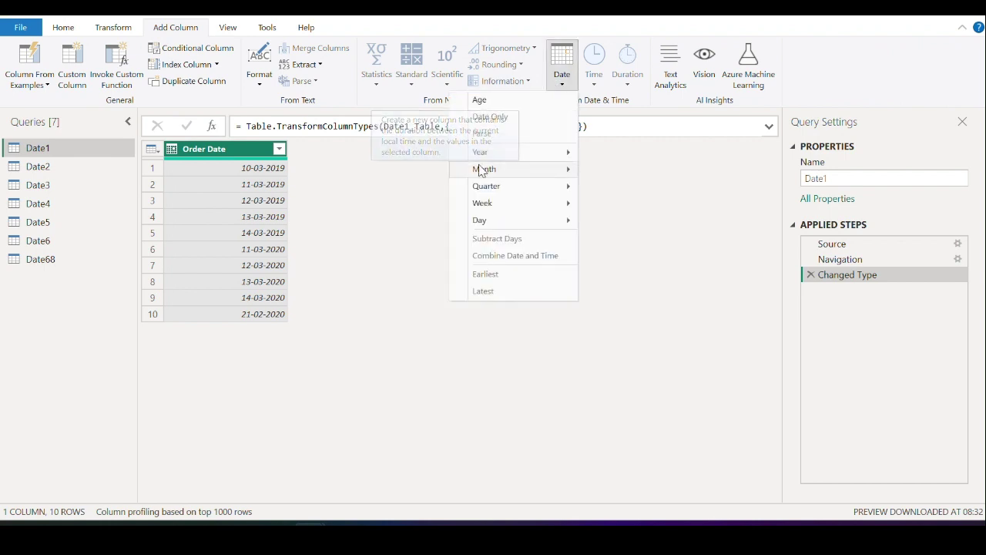
pyautogui.moveTo(499, 156)
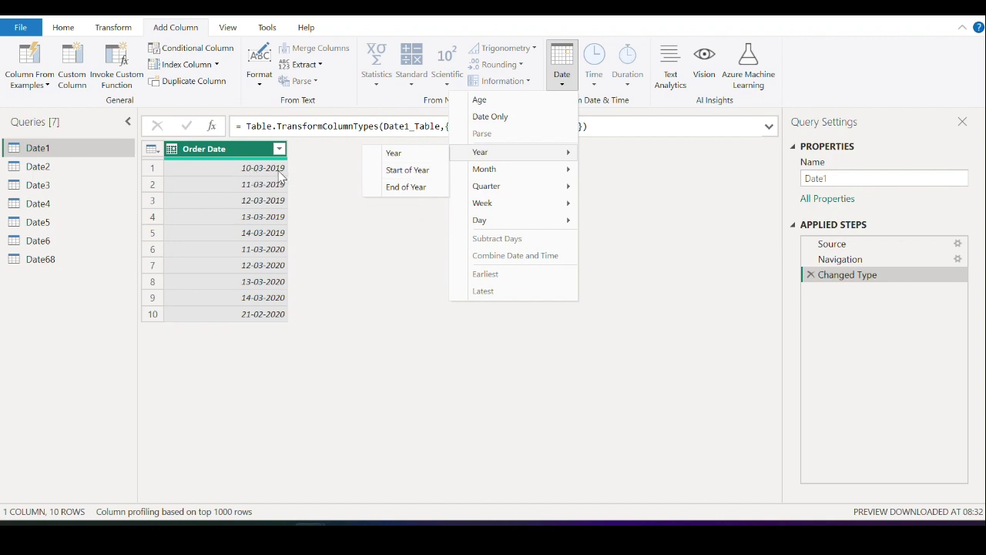
pyautogui.click(408, 159)
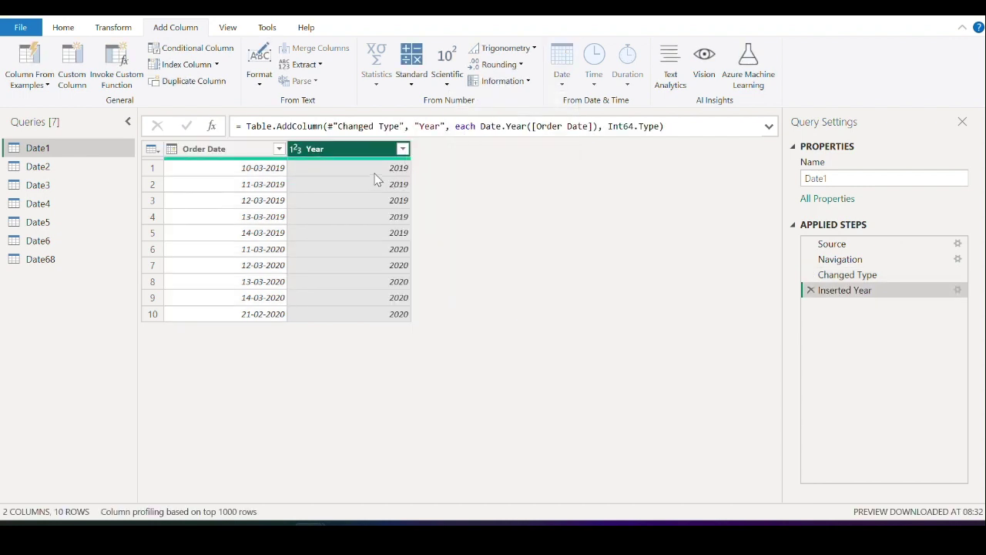
# Add a Start of Year column to Date1 based on the Order Date column
pyautogui.click(260, 149)
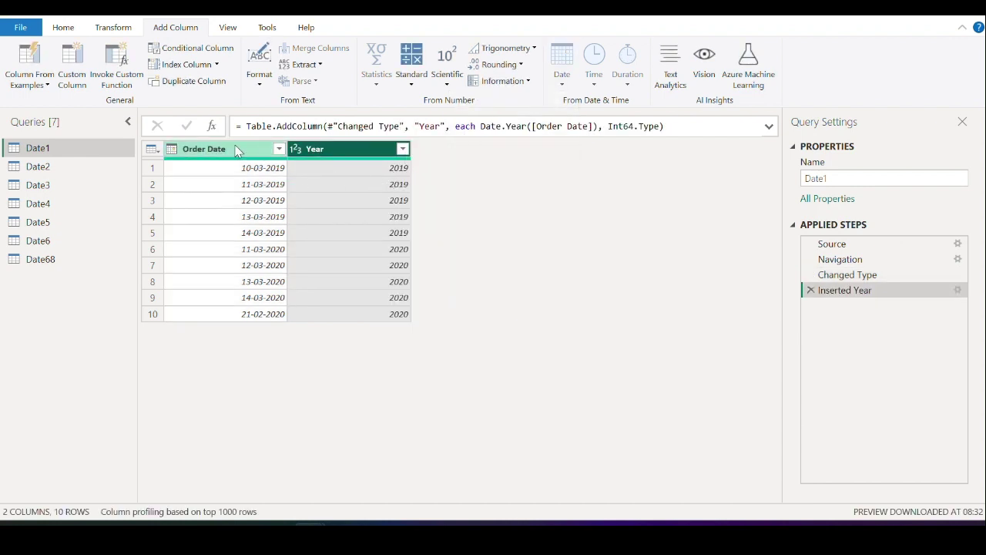
pyautogui.click(562, 83)
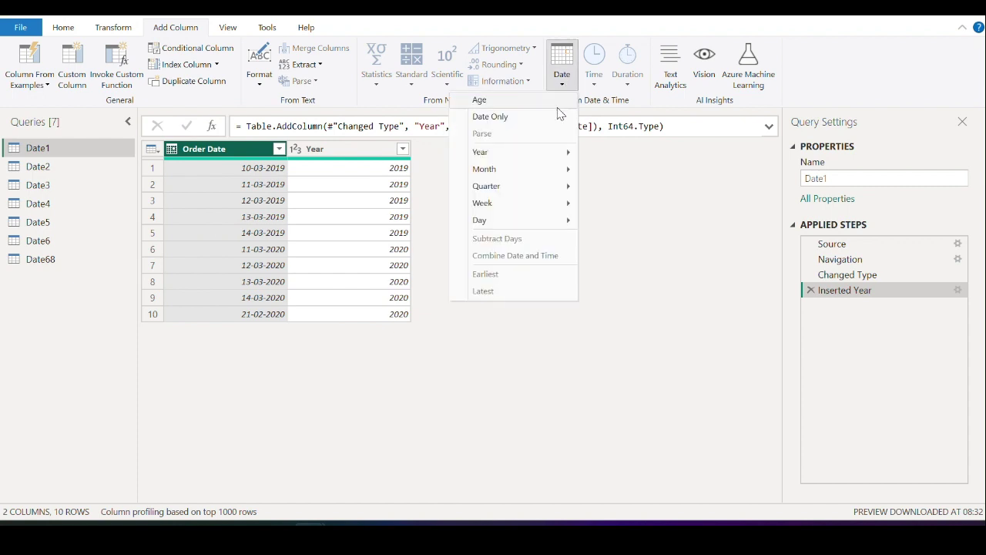
pyautogui.moveTo(566, 155)
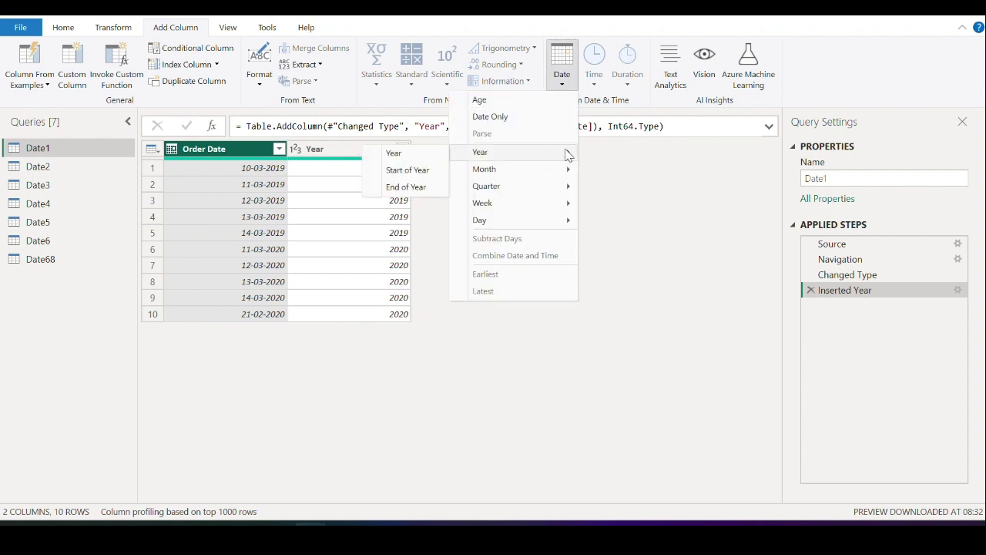
pyautogui.click(419, 171)
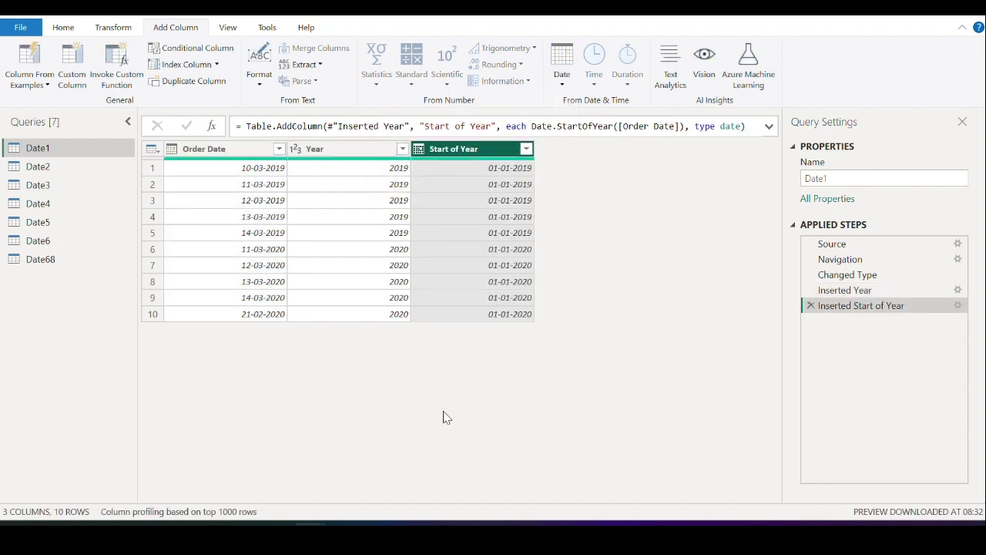
# Add an End of Year column to Date1 based on the Order Date column
pyautogui.click(225, 151)
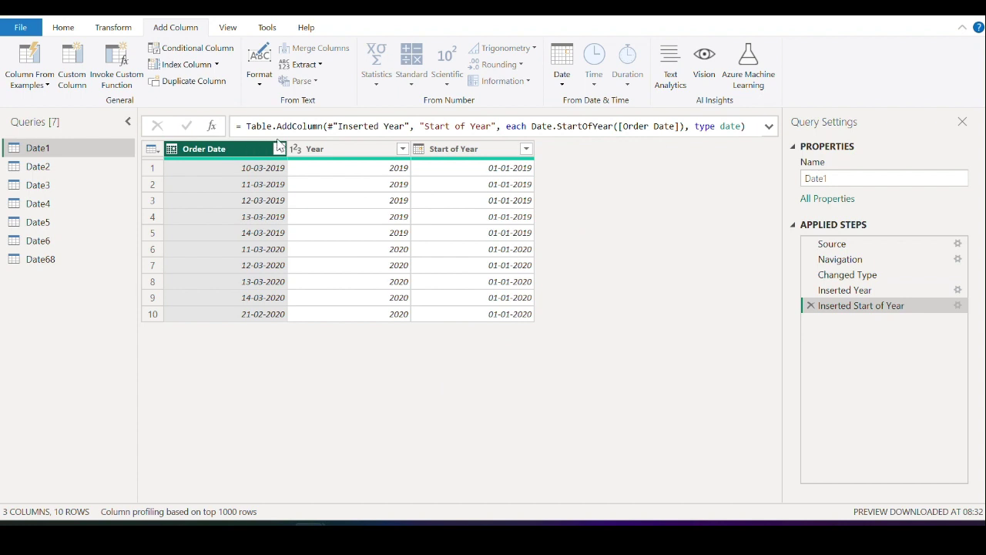
pyautogui.click(563, 73)
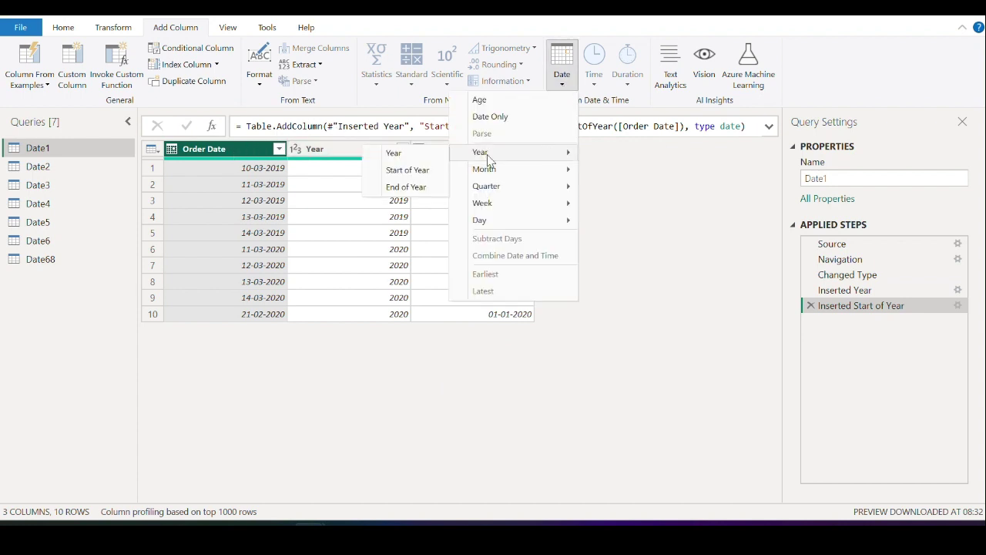
pyautogui.click(410, 186)
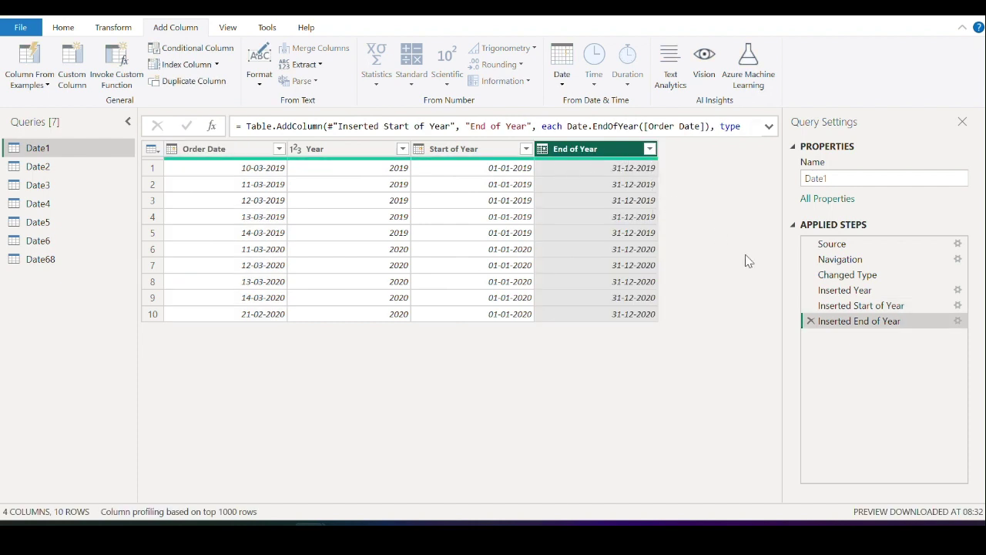
# Delete the applied steps Inserted End of Year, Inserted Start of Year and Inserted Year from the Date1 query
pyautogui.click(810, 321)
pyautogui.click(810, 306)
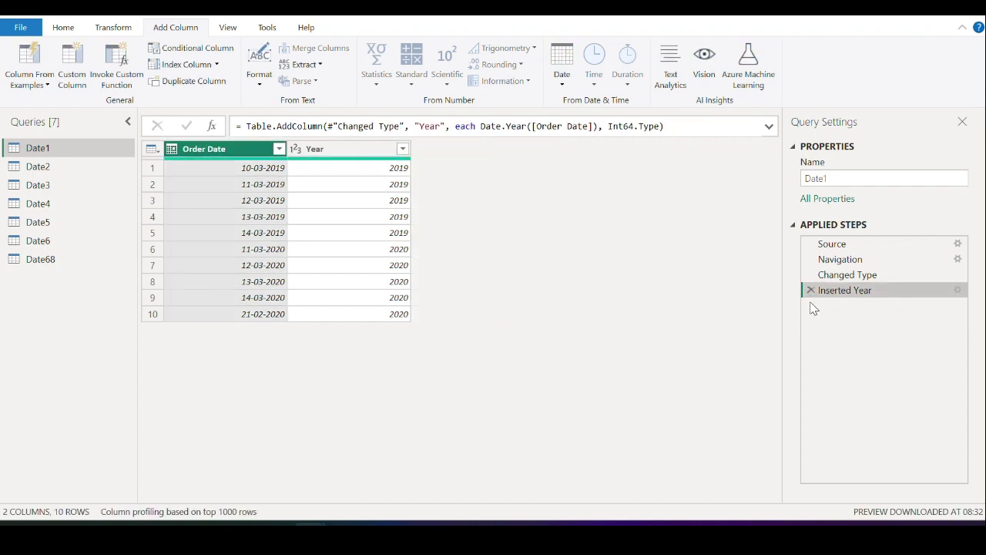
pyautogui.click(810, 290)
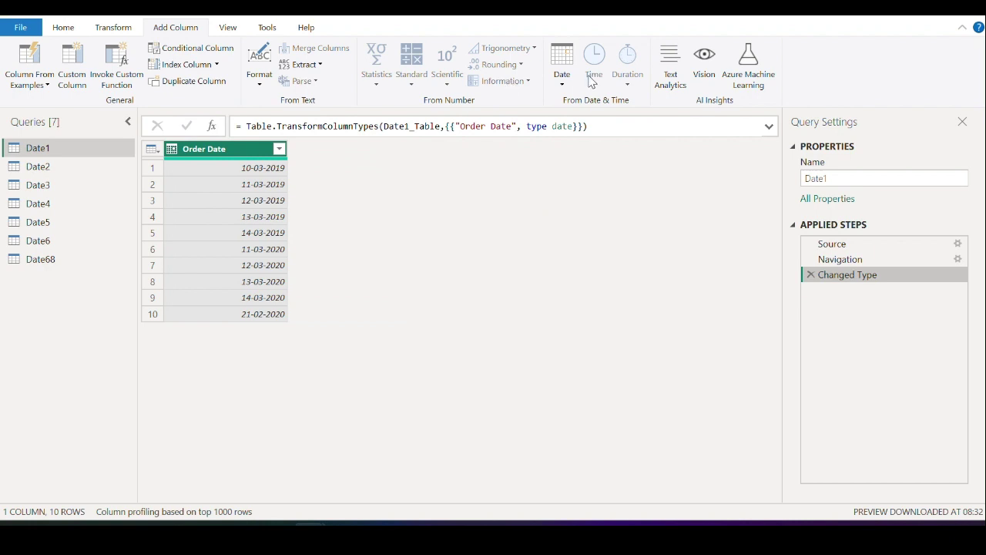
# Add a Month column to Date1 that extracts the month number from Order Date
pyautogui.click(562, 77)
pyautogui.moveTo(544, 176)
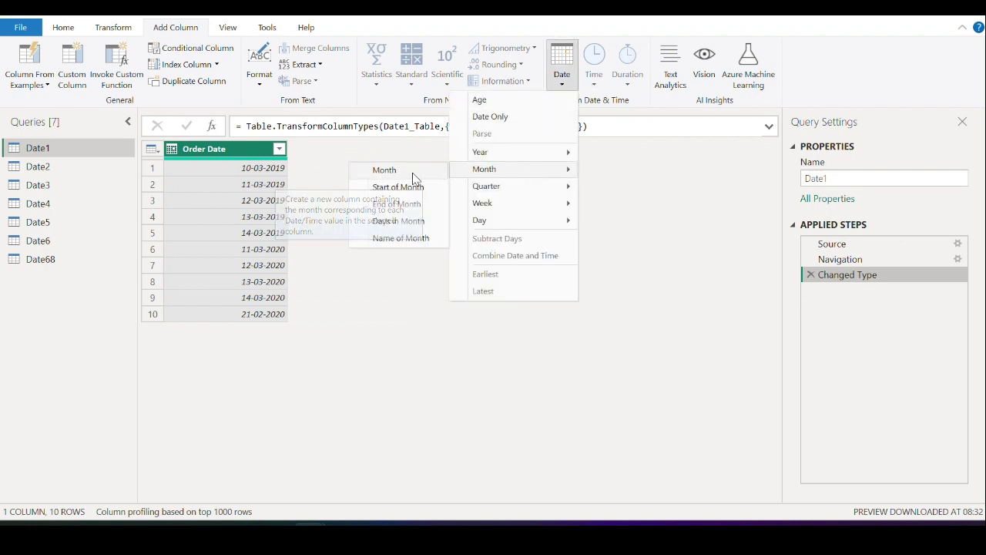
pyautogui.click(386, 171)
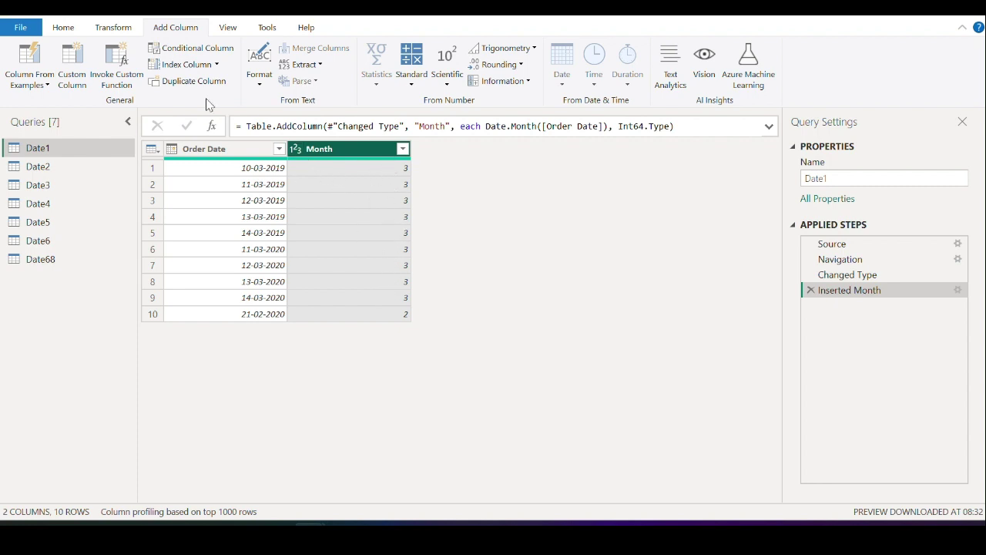
# Add a Start of Month column to Date1 based on the Order Date column
pyautogui.click(197, 152)
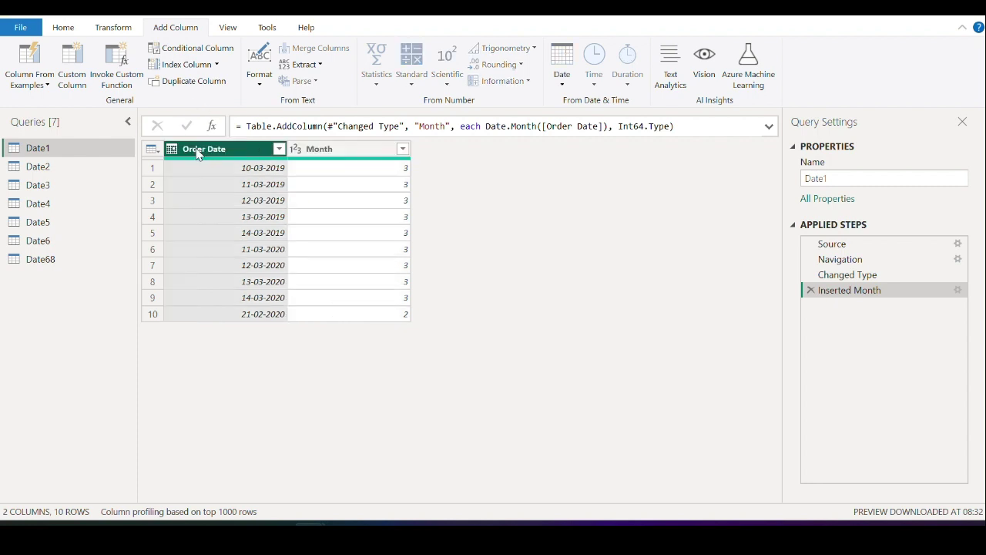
pyautogui.click(562, 73)
pyautogui.moveTo(560, 175)
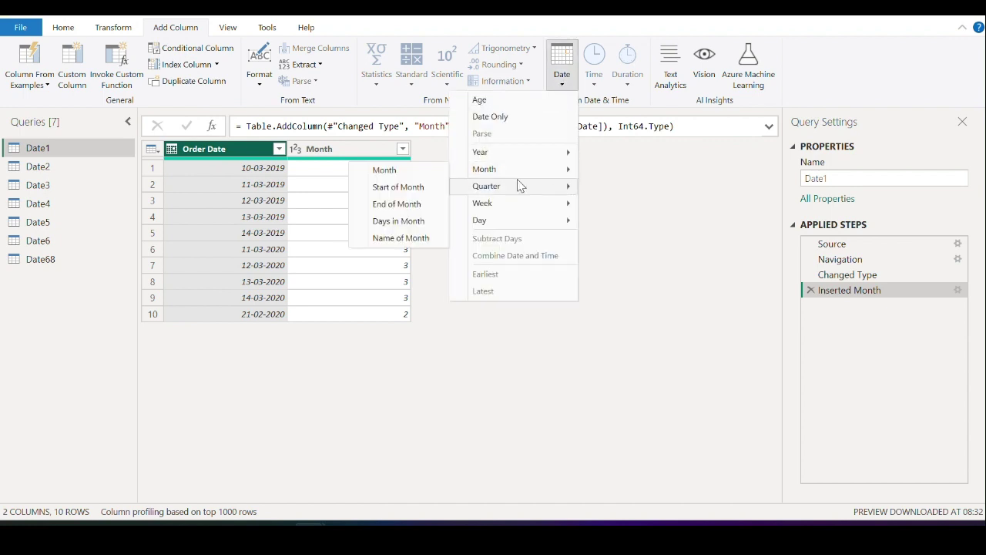
pyautogui.click(306, 152)
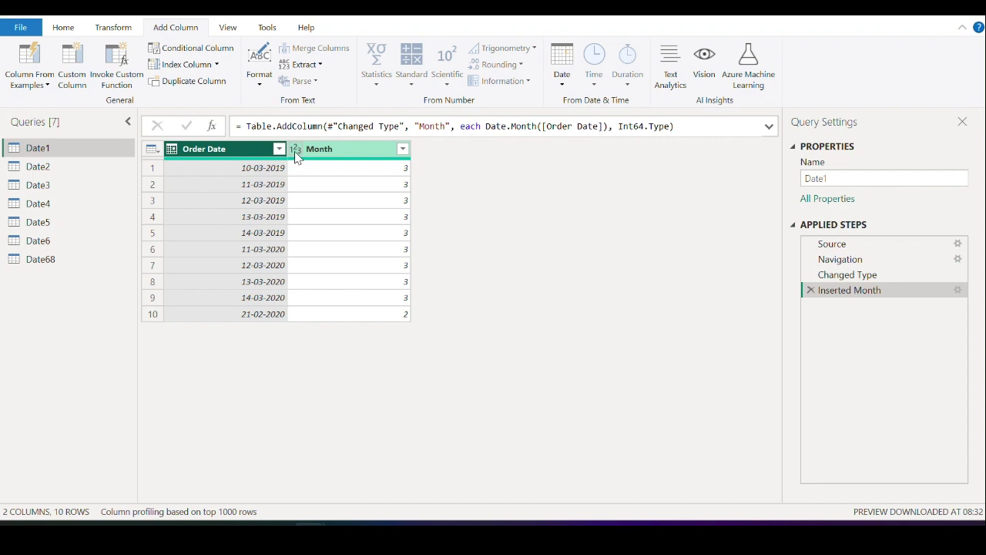
pyautogui.click(563, 80)
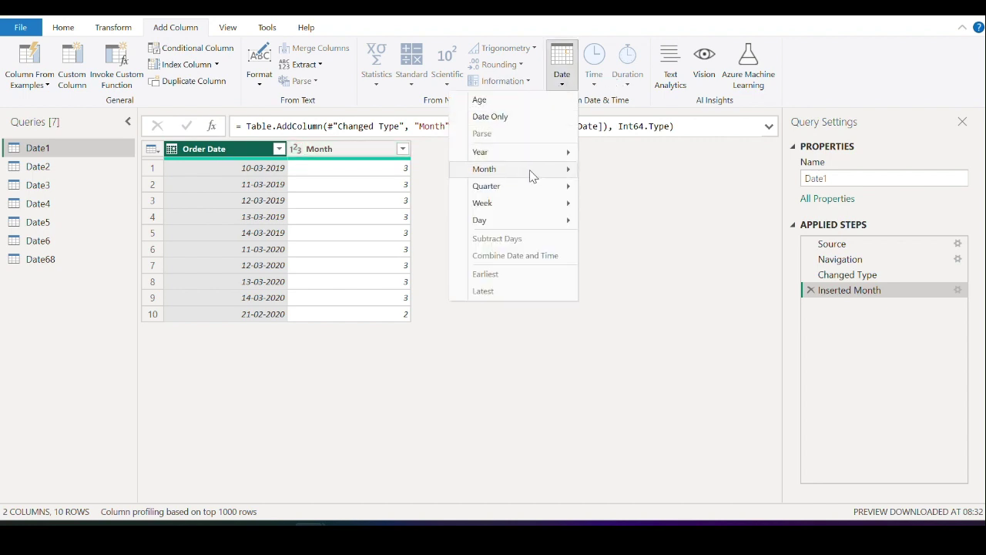
pyautogui.moveTo(532, 175)
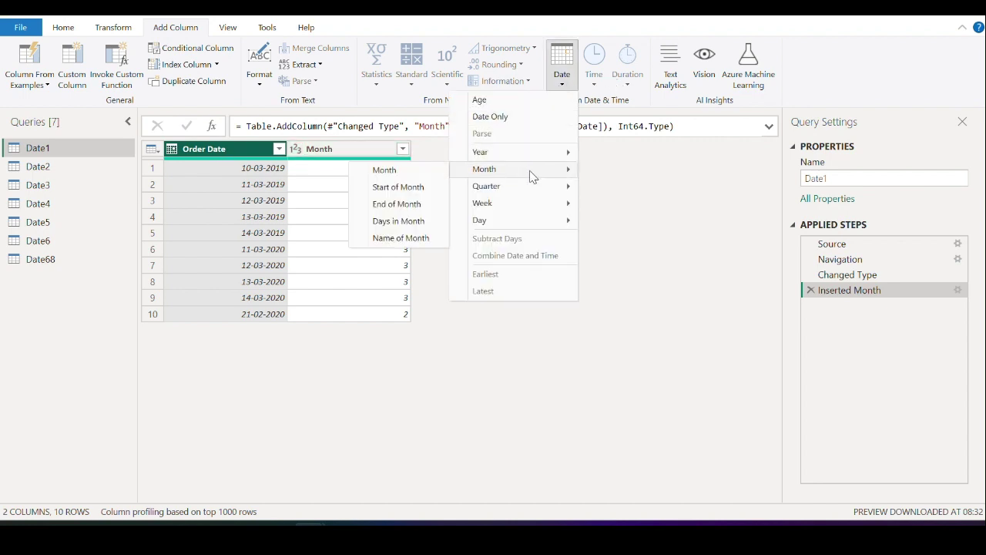
pyautogui.click(399, 187)
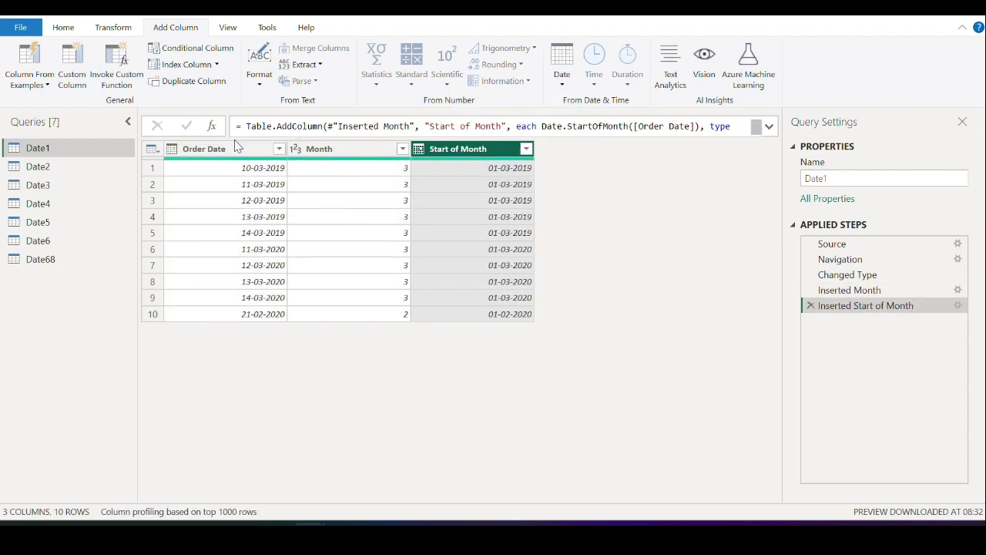
# Add an End of Month column to Date1 based on the Order Date column
pyautogui.click(563, 83)
pyautogui.moveTo(539, 169)
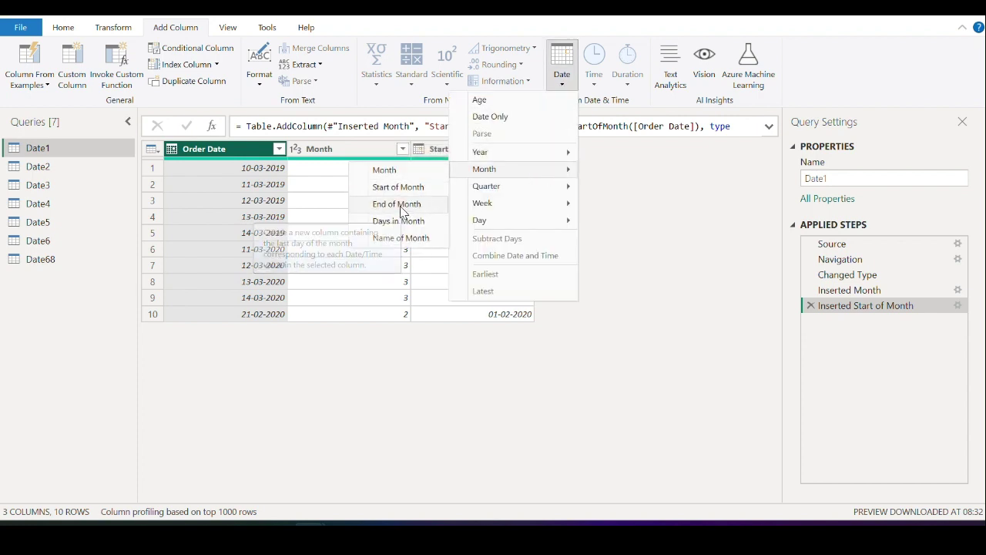
pyautogui.click(402, 204)
# Add a Days in Month column to Date1 based on the Order Date column
pyautogui.click(214, 149)
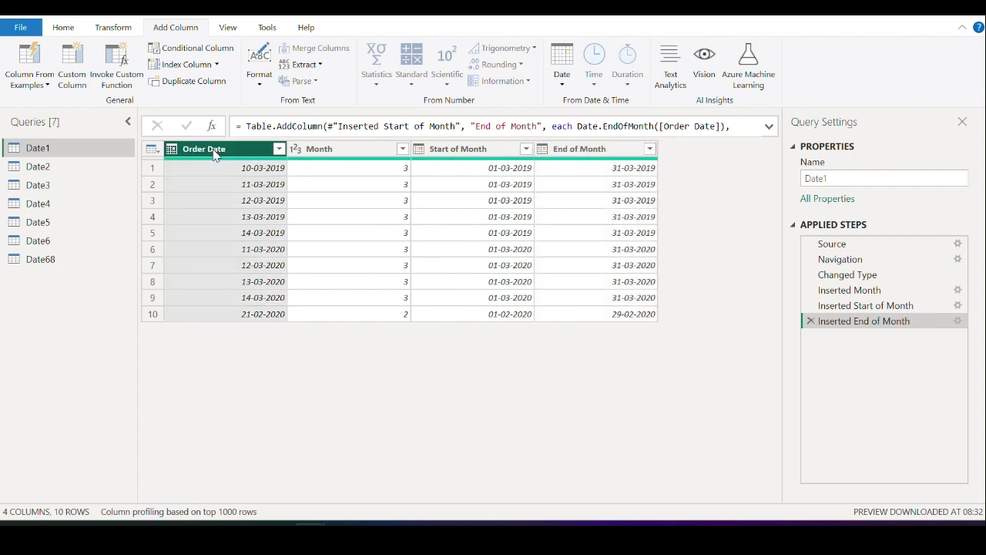
pyautogui.click(562, 81)
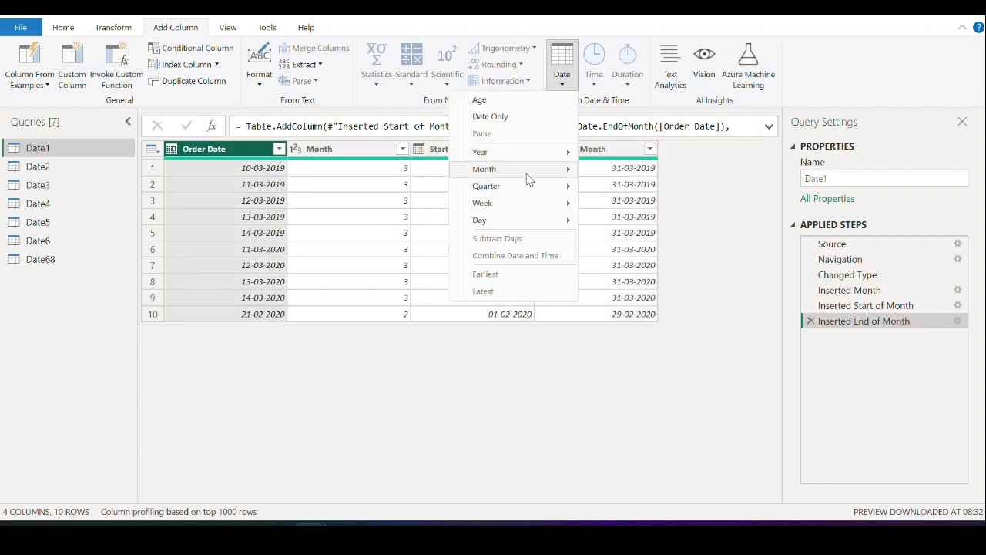
pyautogui.moveTo(528, 179)
pyautogui.click(399, 221)
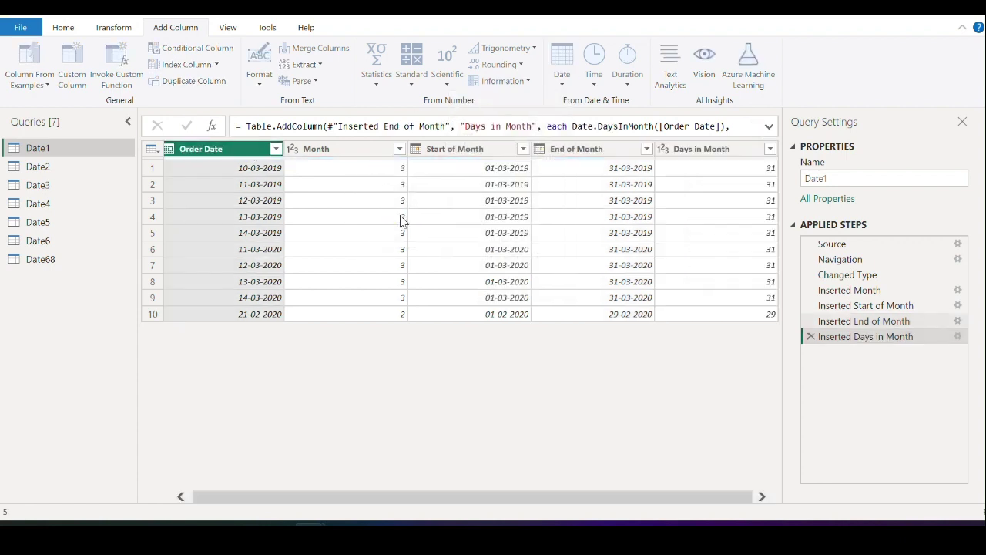
# Add a Name of Month column to Date1 from Order Date and view the resulting month names
pyautogui.click(231, 149)
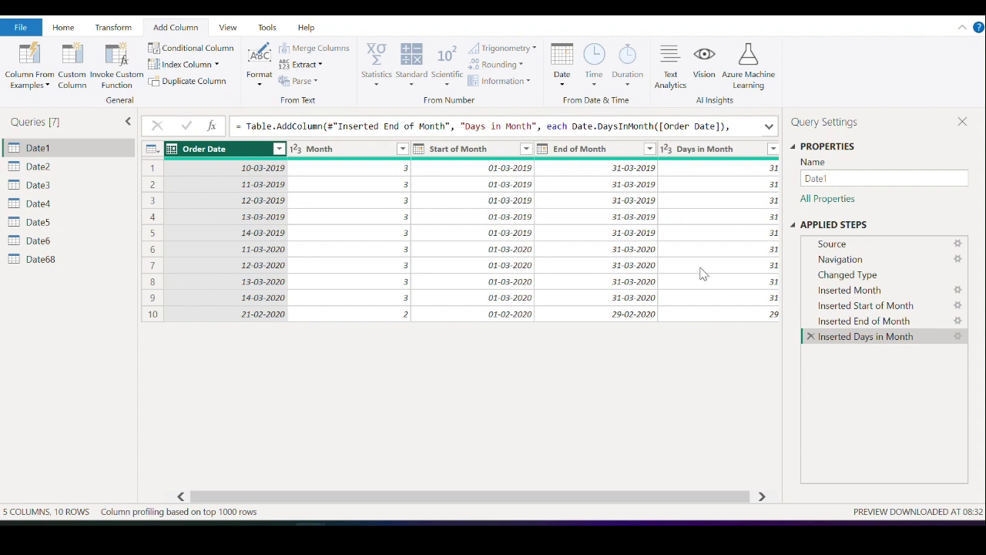
pyautogui.click(560, 85)
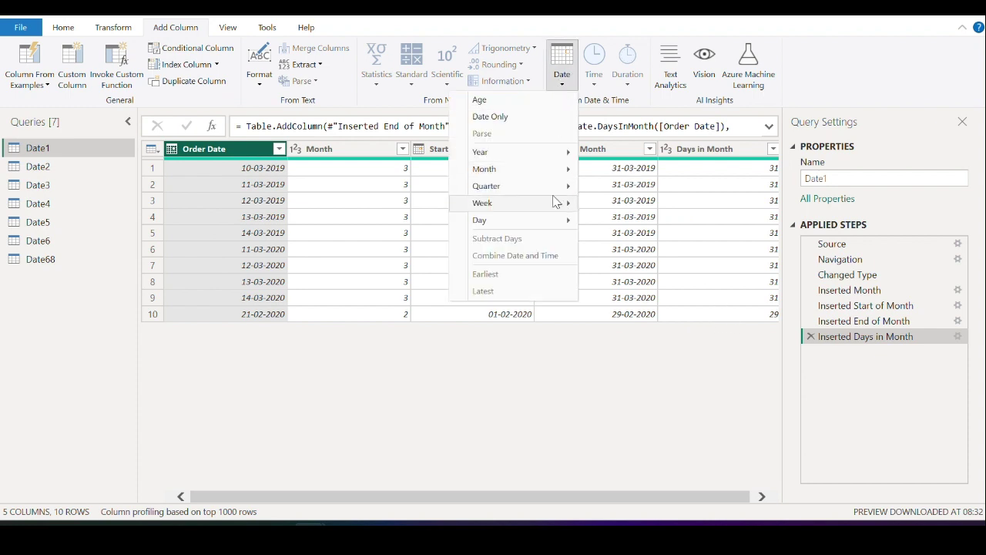
pyautogui.moveTo(541, 187)
pyautogui.moveTo(501, 169)
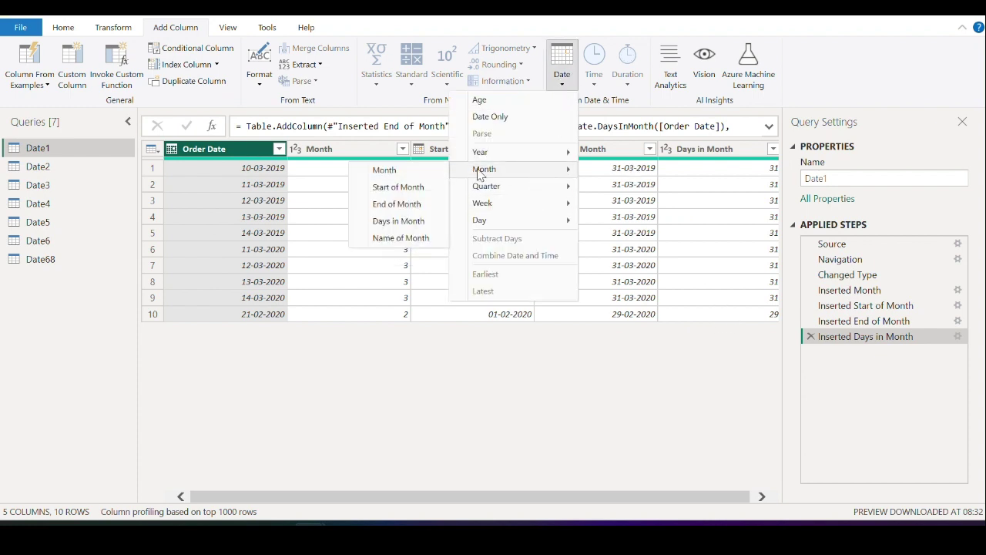
pyautogui.click(409, 241)
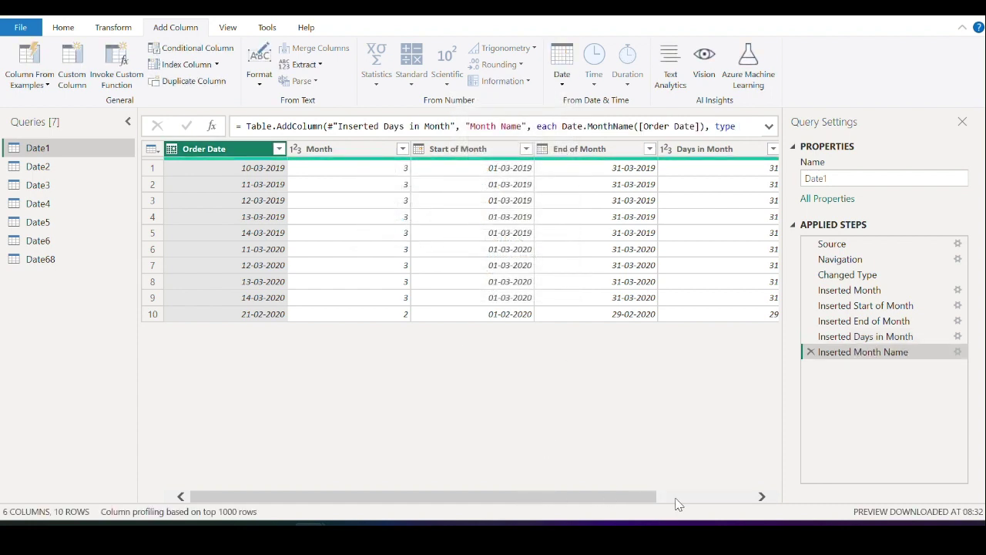
pyautogui.moveTo(652, 498); pyautogui.dragTo(749, 497)
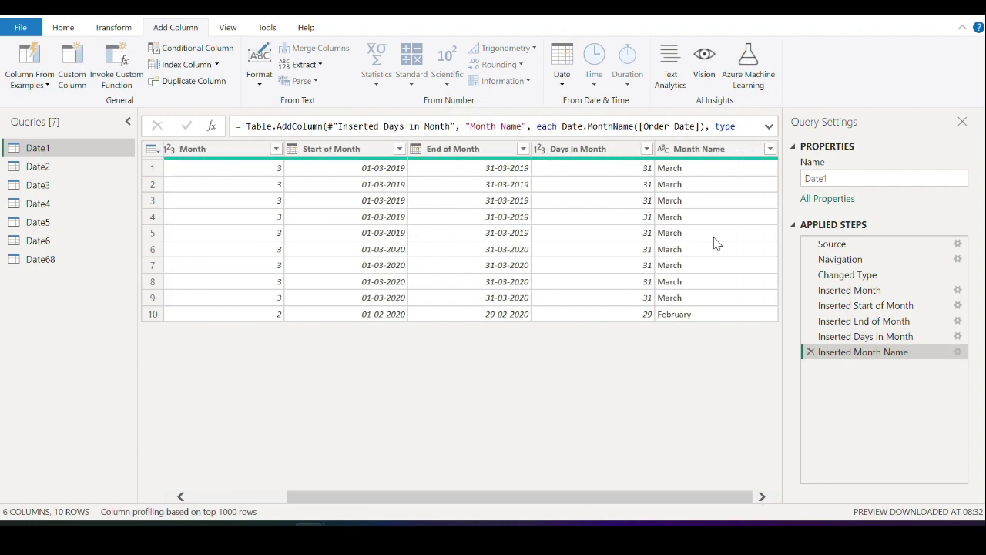
# Delete the five inserted month steps from Date1's applied steps, from Inserted Month Name back to Inserted Month
pyautogui.click(812, 352)
pyautogui.click(810, 337)
pyautogui.click(811, 321)
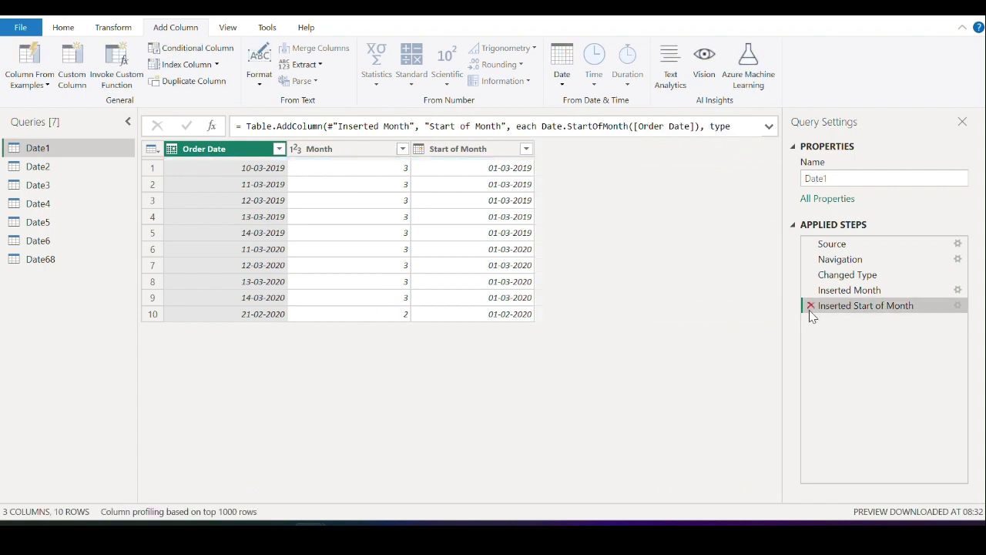
pyautogui.click(810, 306)
pyautogui.click(810, 291)
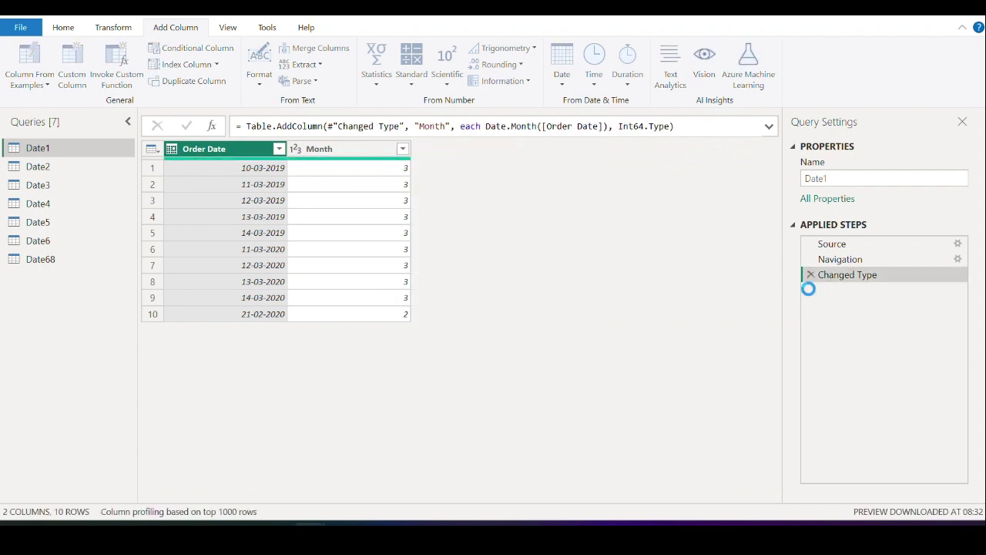
# Add a Quarter of Year column to Date1 based on the Order Date column
pyautogui.click(561, 83)
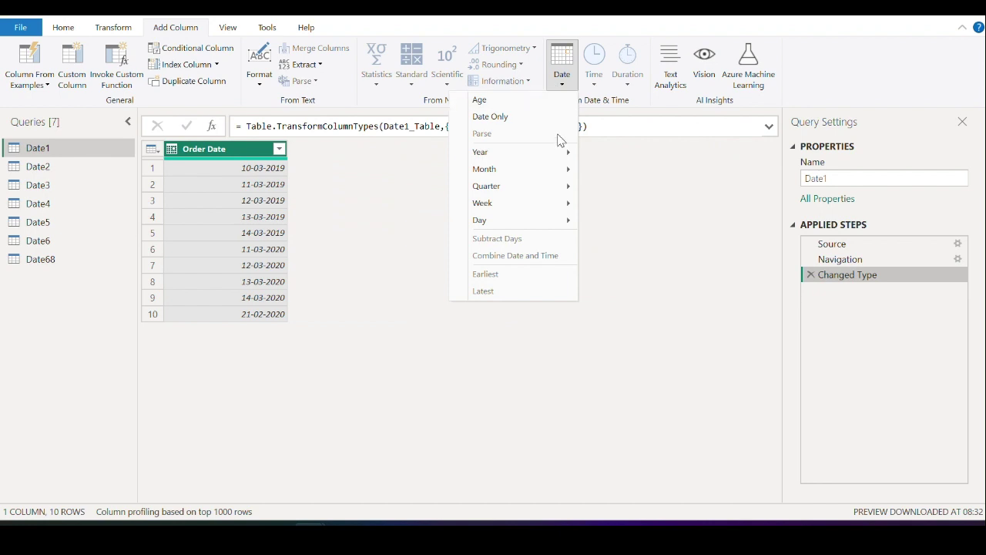
pyautogui.moveTo(559, 190)
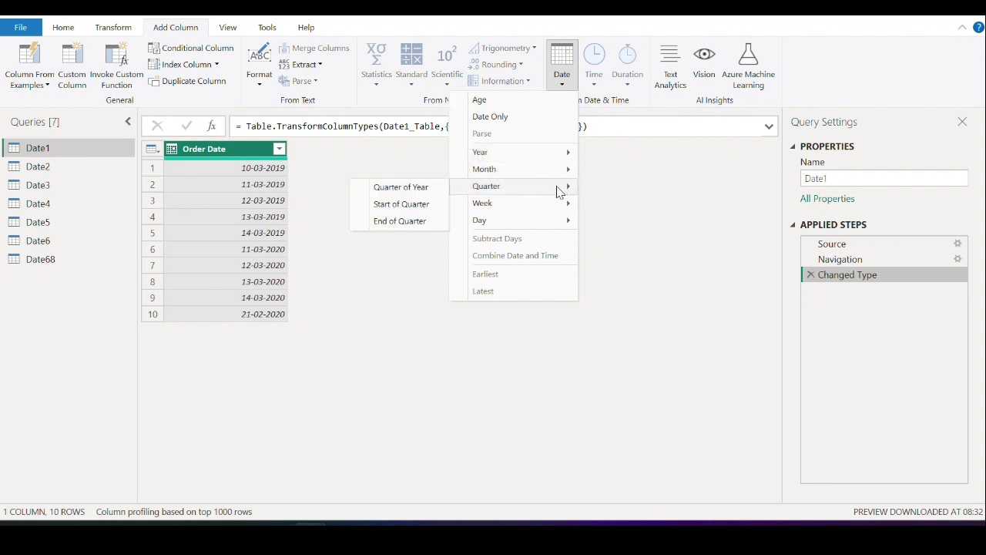
pyautogui.click(413, 188)
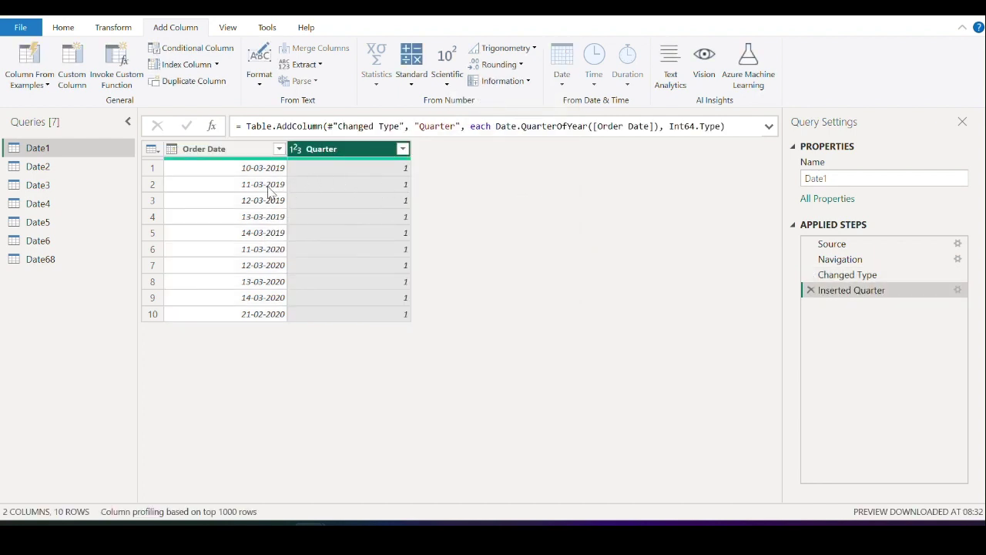
# Add a Start of Quarter column to Date1 based on the Order Date column
pyautogui.click(238, 153)
pyautogui.click(562, 77)
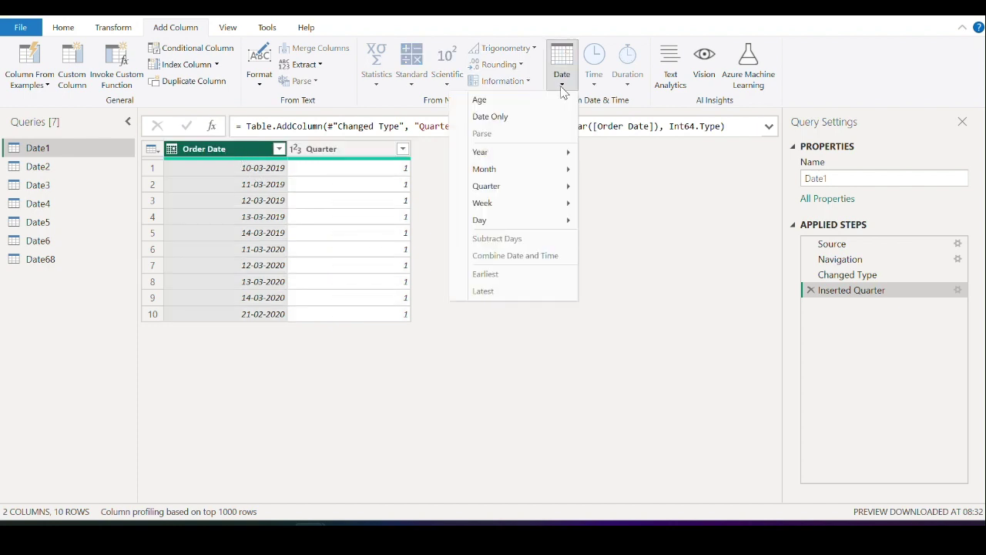
pyautogui.moveTo(563, 188)
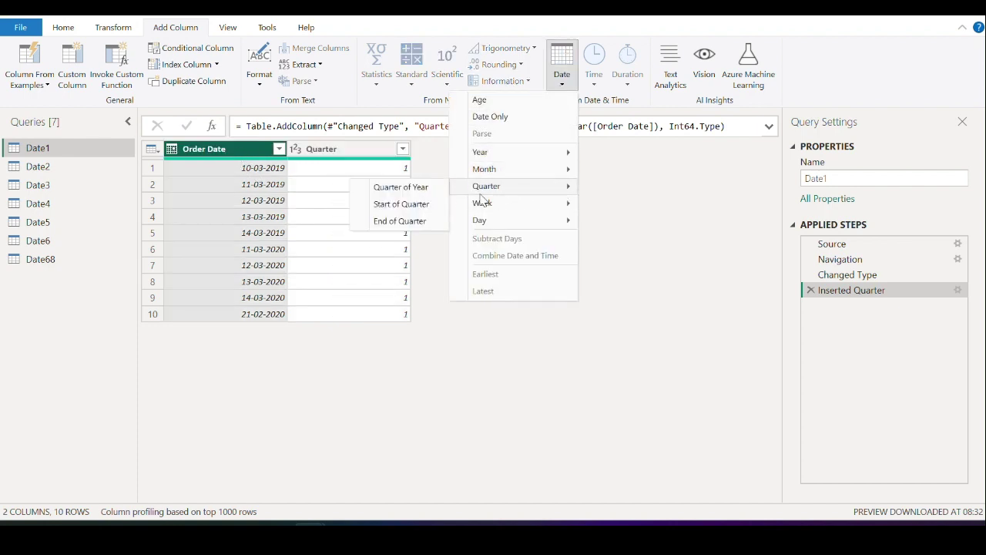
pyautogui.click(423, 207)
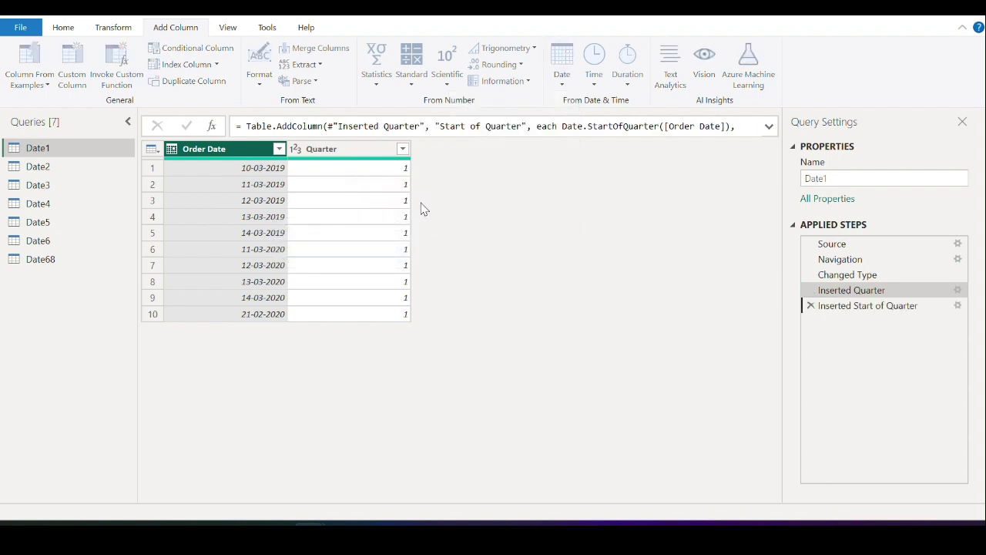
# Add an End of Quarter column to Date1 based on the Order Date column
pyautogui.click(230, 148)
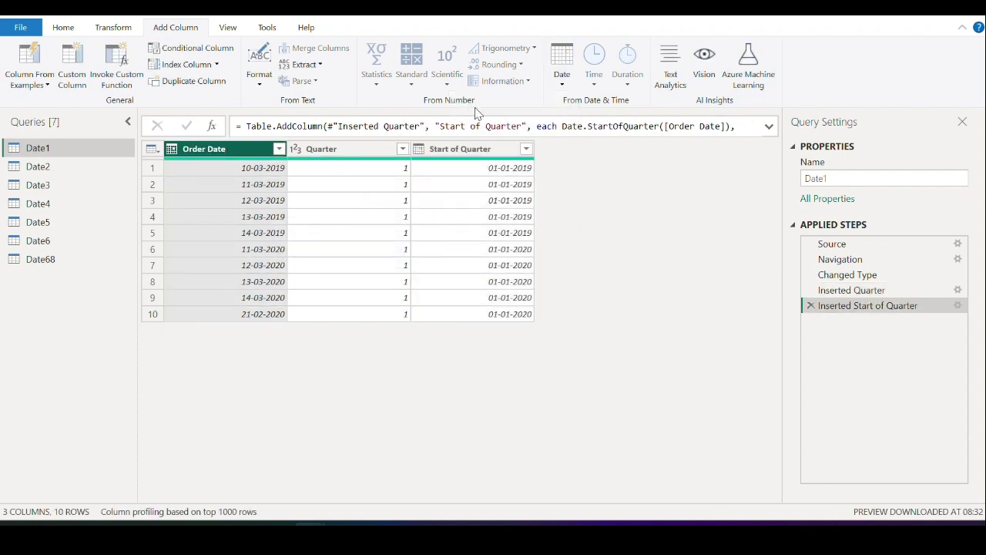
pyautogui.click(562, 85)
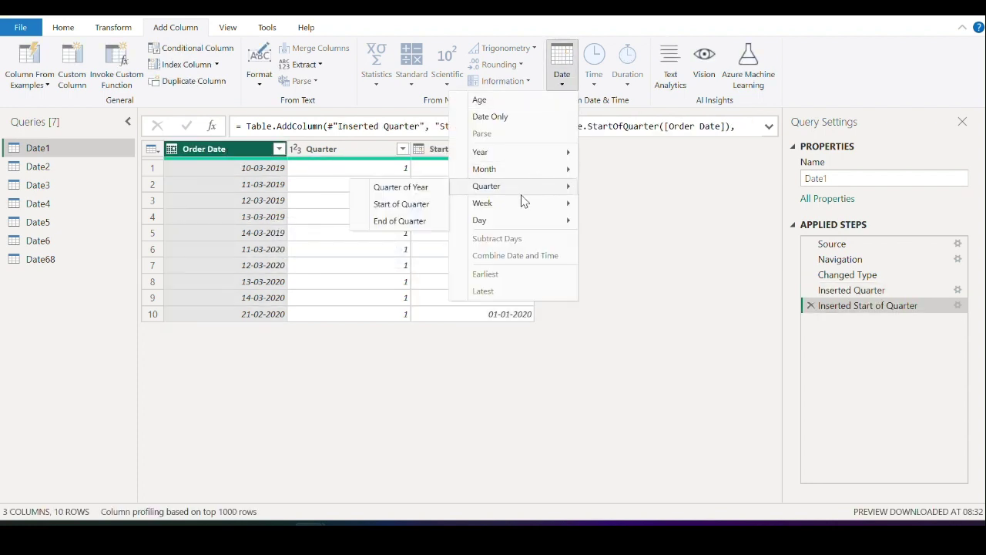
pyautogui.moveTo(537, 193)
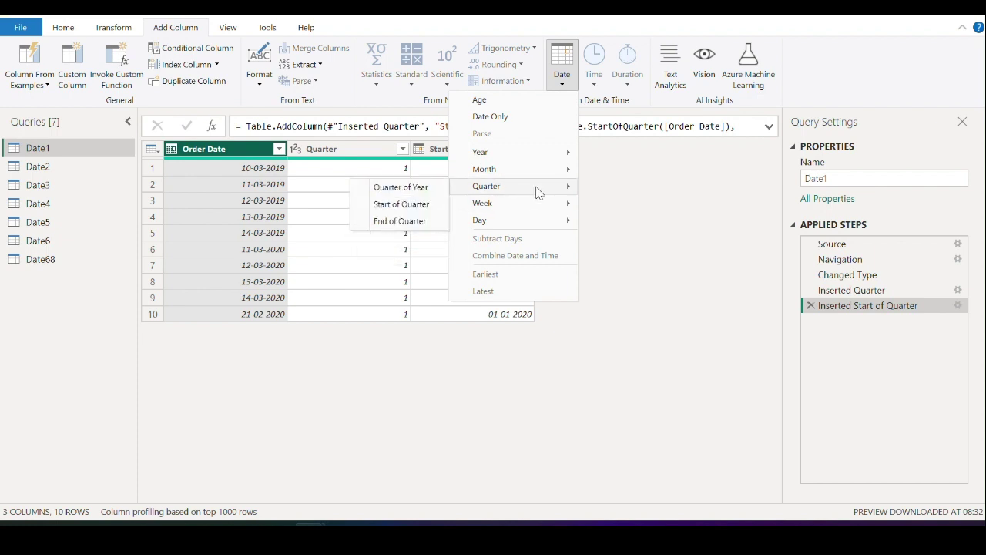
pyautogui.click(411, 219)
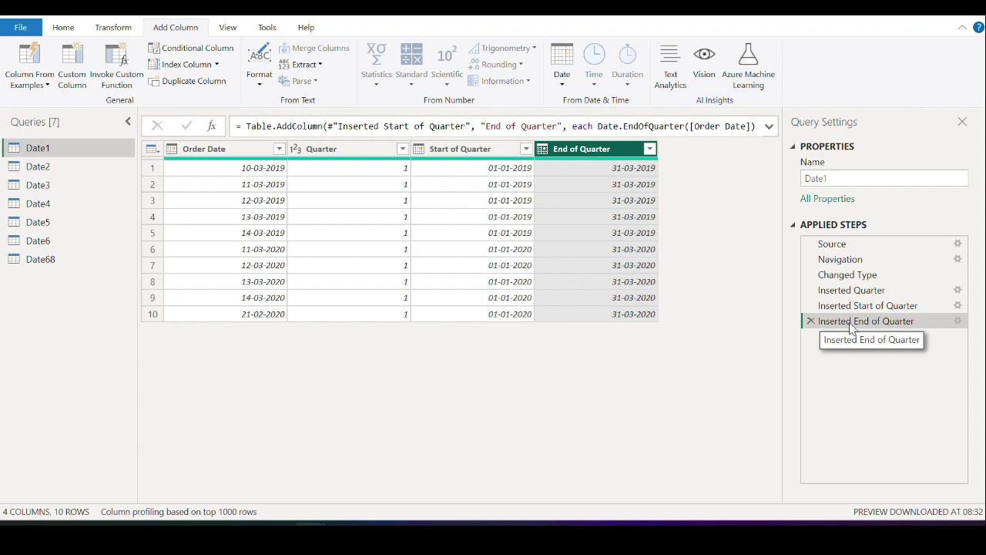
# Delete the applied steps Inserted End of Quarter, Inserted Start of Quarter and Inserted Quarter from the Date1 query
pyautogui.click(810, 321)
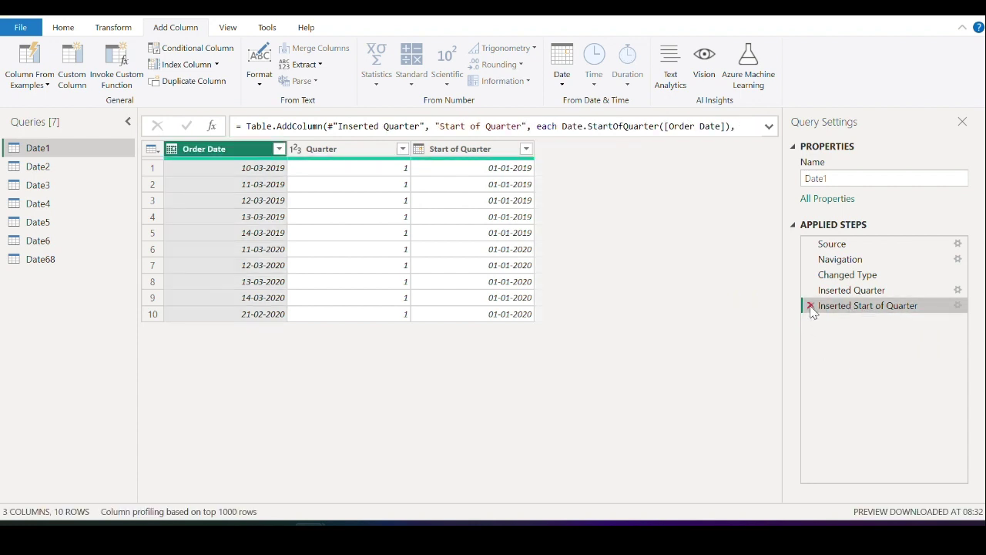
pyautogui.click(810, 306)
pyautogui.click(811, 289)
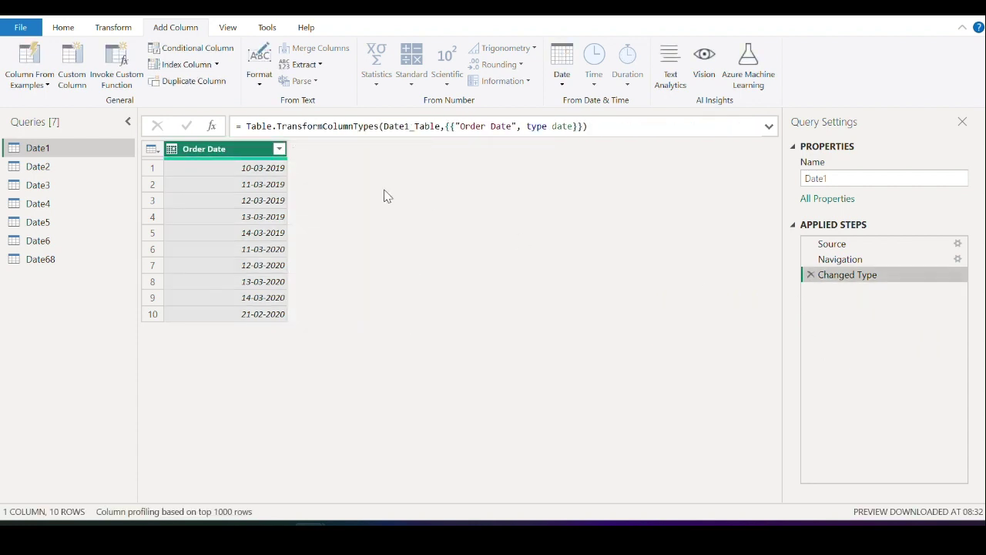
# Add a Week of Year column to Date1 from Order Date, then reselect the Order Date column
pyautogui.click(563, 80)
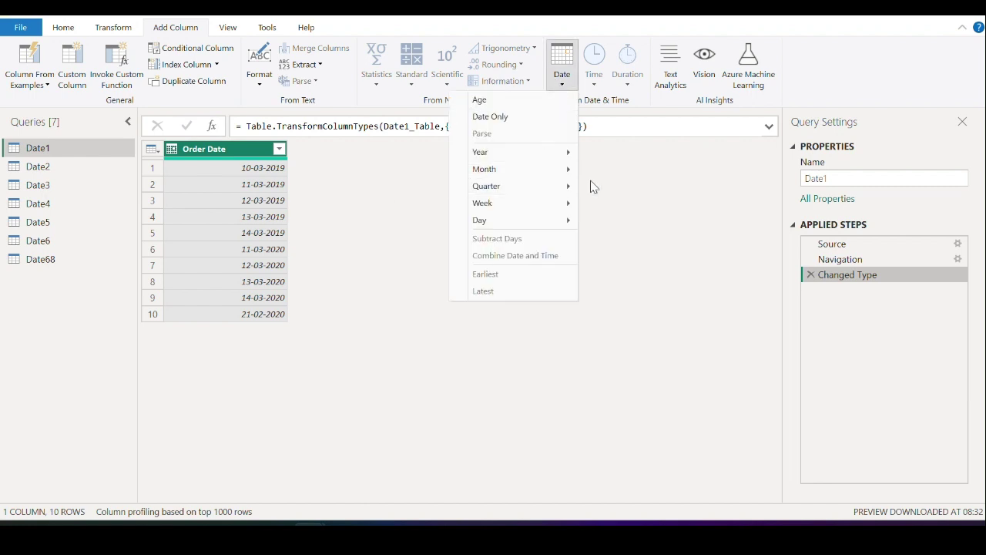
pyautogui.moveTo(568, 209)
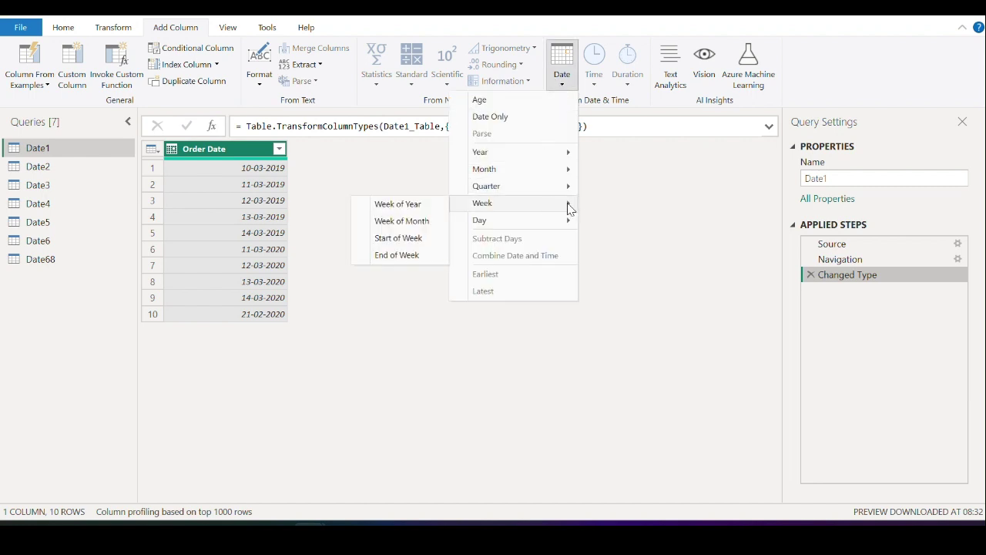
pyautogui.click(398, 207)
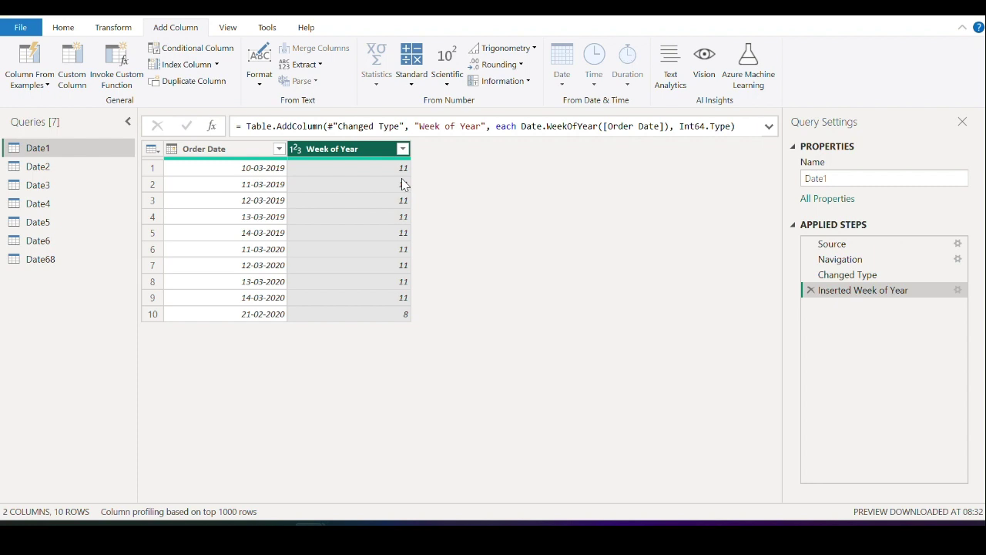
pyautogui.click(235, 151)
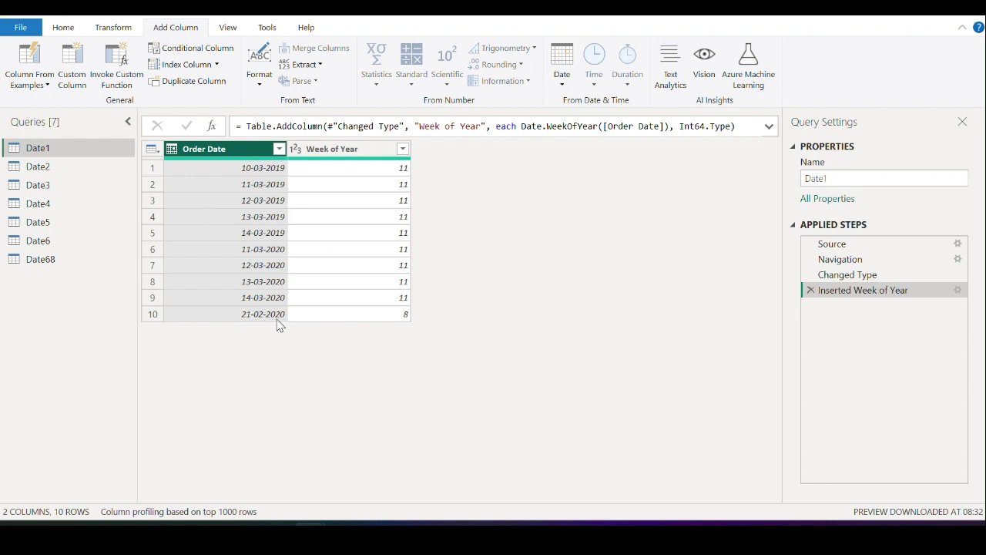
# Add a Week of Month column to Date1 based on the Order Date column
pyautogui.click(564, 81)
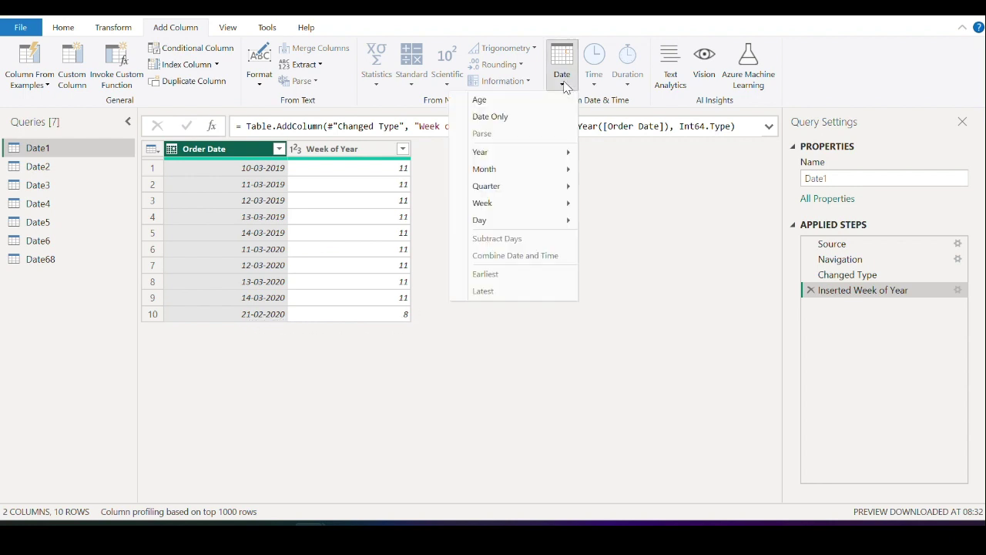
pyautogui.moveTo(560, 210)
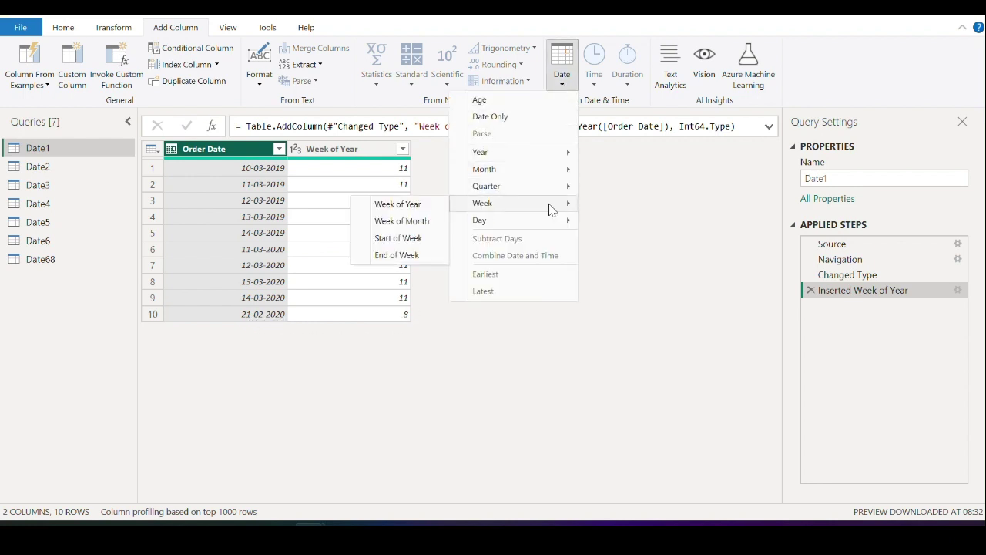
pyautogui.click(400, 221)
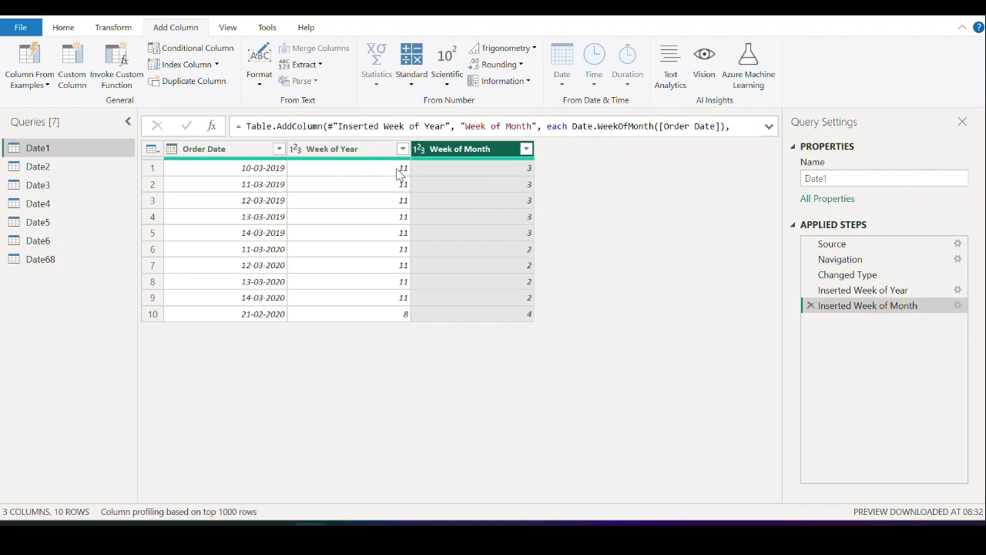
# Add a Start of Week column to Date1 based on the Order Date column
pyautogui.click(260, 150)
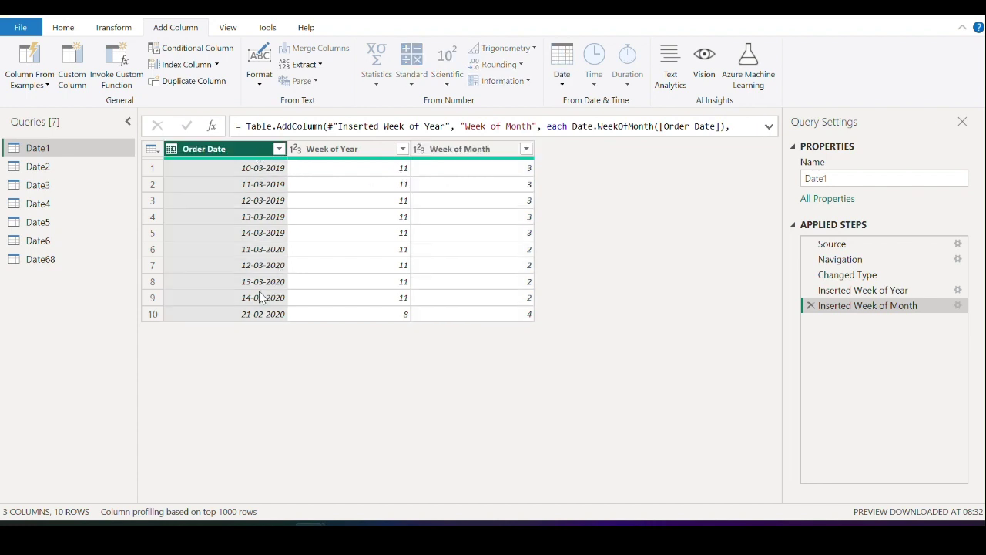
pyautogui.click(563, 77)
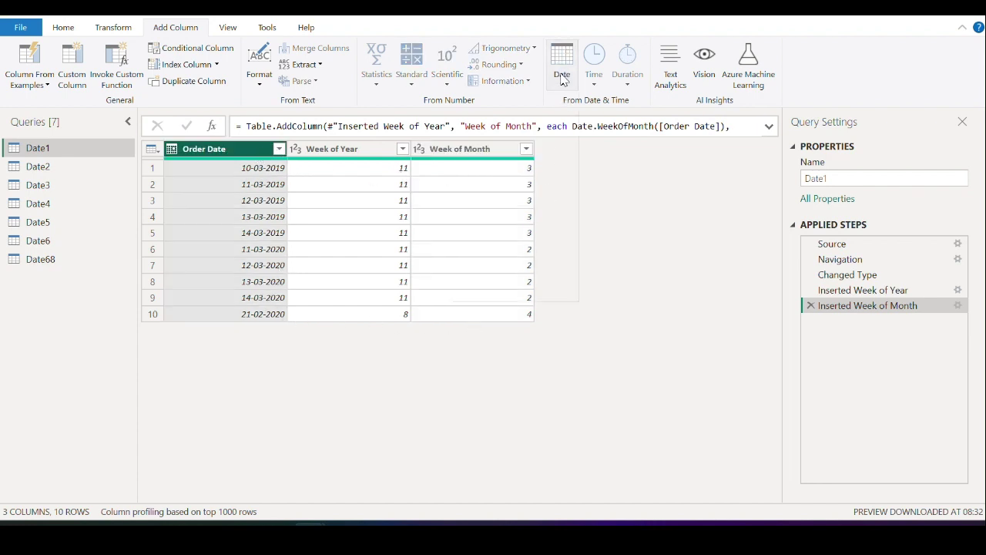
pyautogui.moveTo(561, 204)
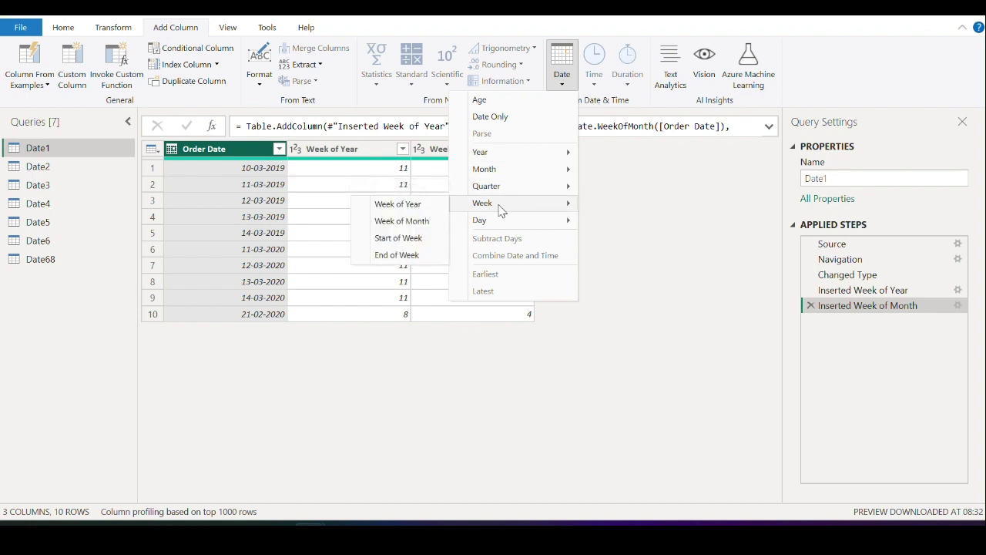
pyautogui.click(415, 240)
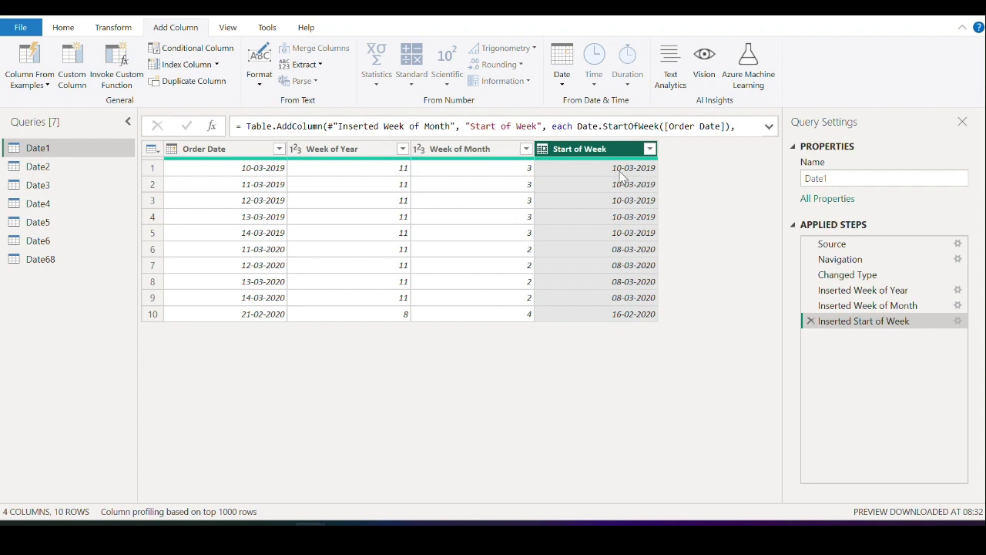
# Add an End of Week column to Date1 based on the Order Date column
pyautogui.click(231, 149)
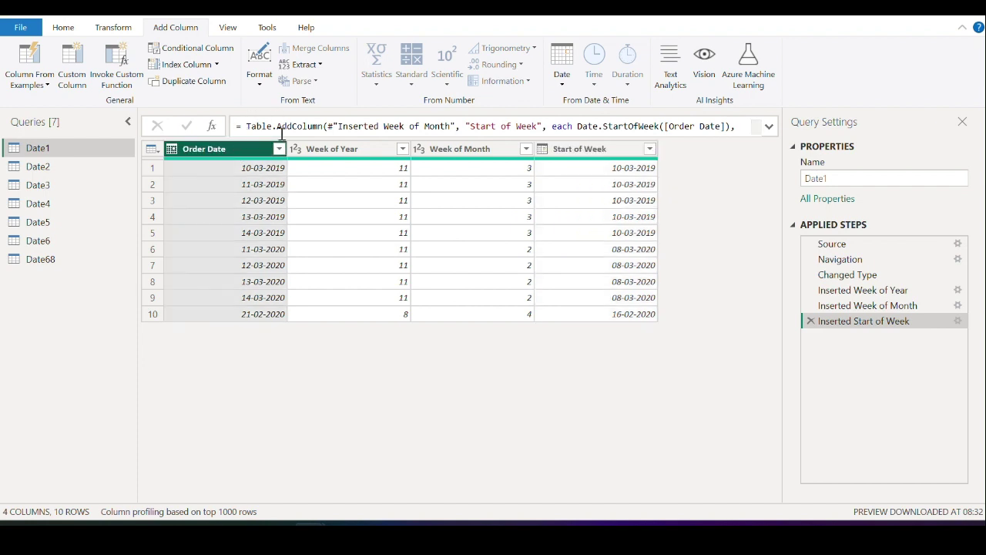
pyautogui.click(561, 82)
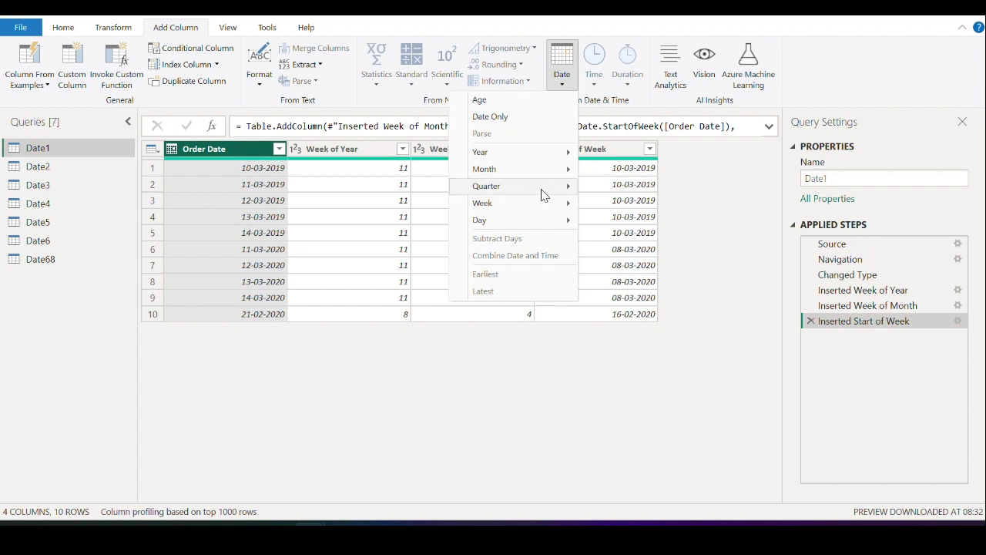
pyautogui.moveTo(542, 194)
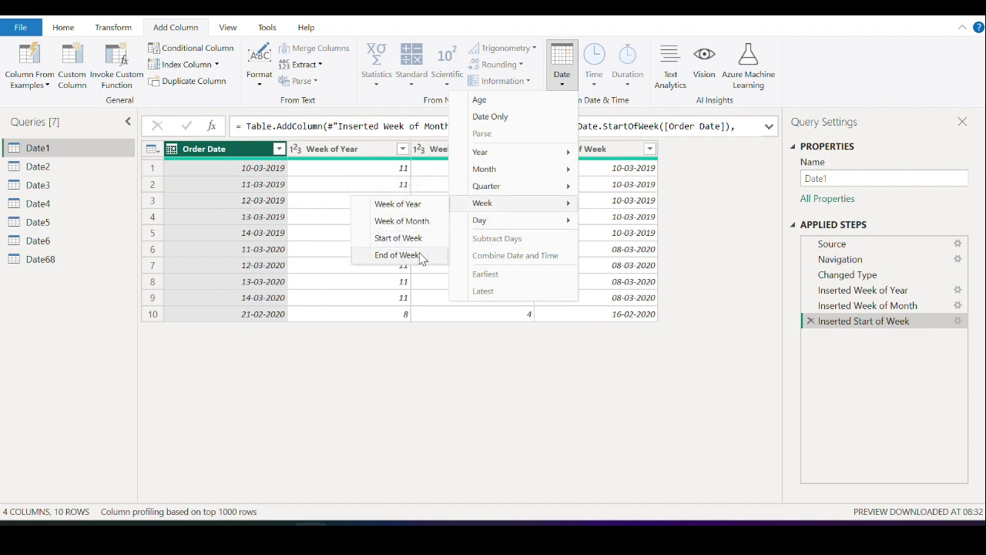
pyautogui.click(420, 256)
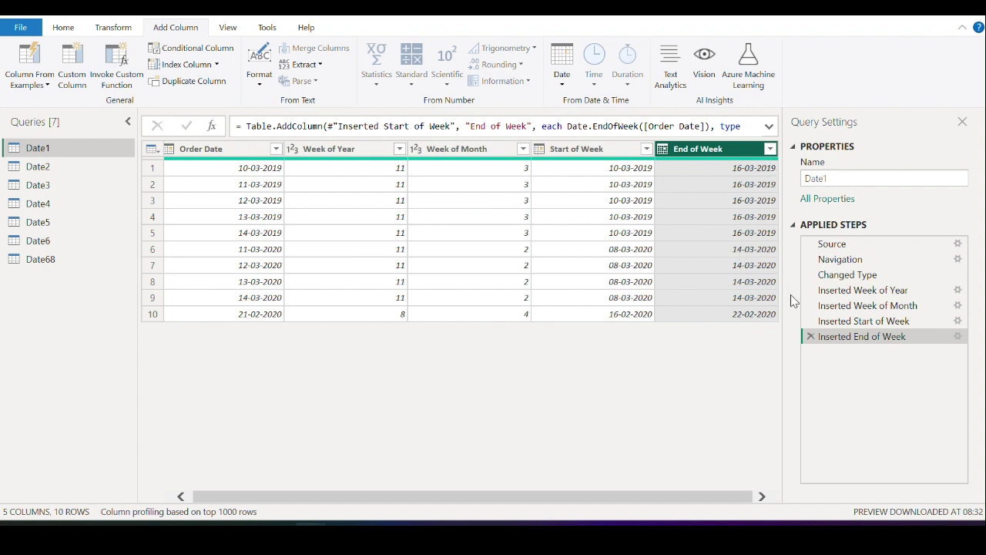
# Delete the applied steps for End of Week, Start of Week, Week of Month and Week of Year from the Date1 query
pyautogui.click(810, 336)
pyautogui.click(810, 321)
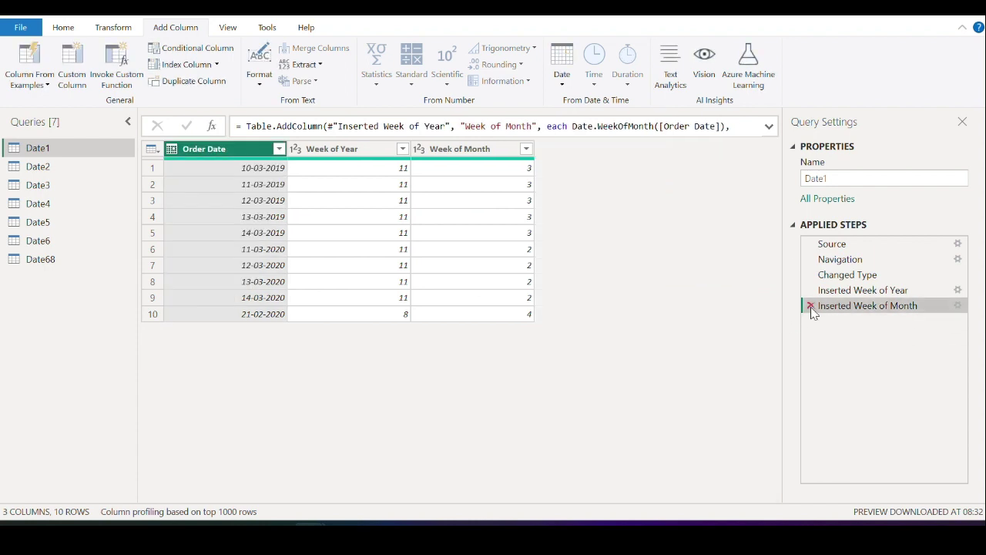
pyautogui.click(810, 305)
pyautogui.click(810, 290)
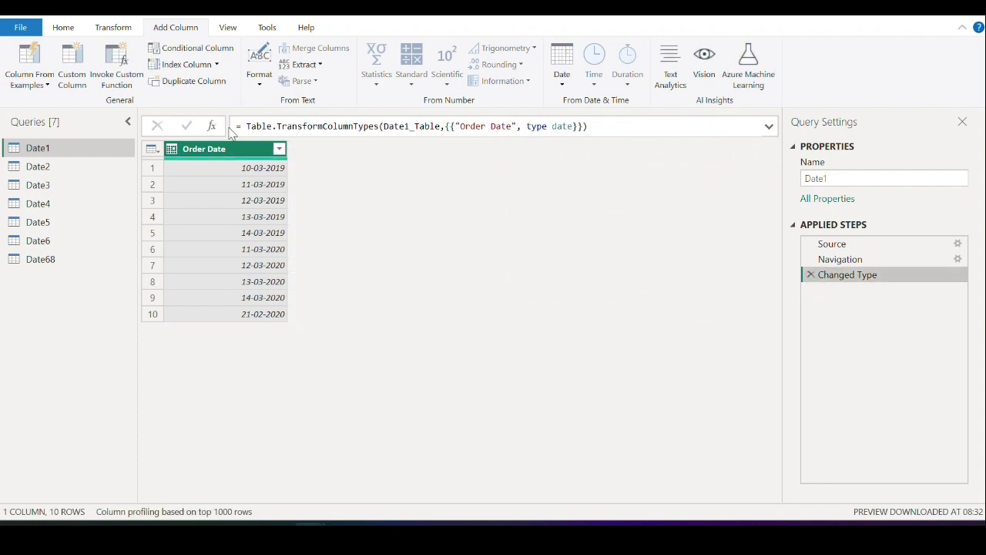
# Add a Day column to Date1 based on the Order Date column
pyautogui.click(563, 86)
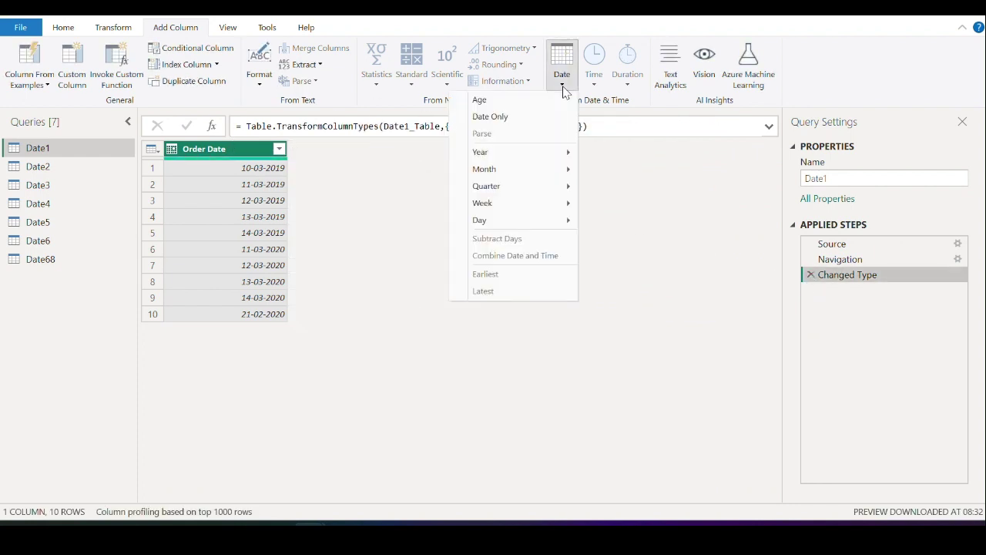
pyautogui.moveTo(561, 219)
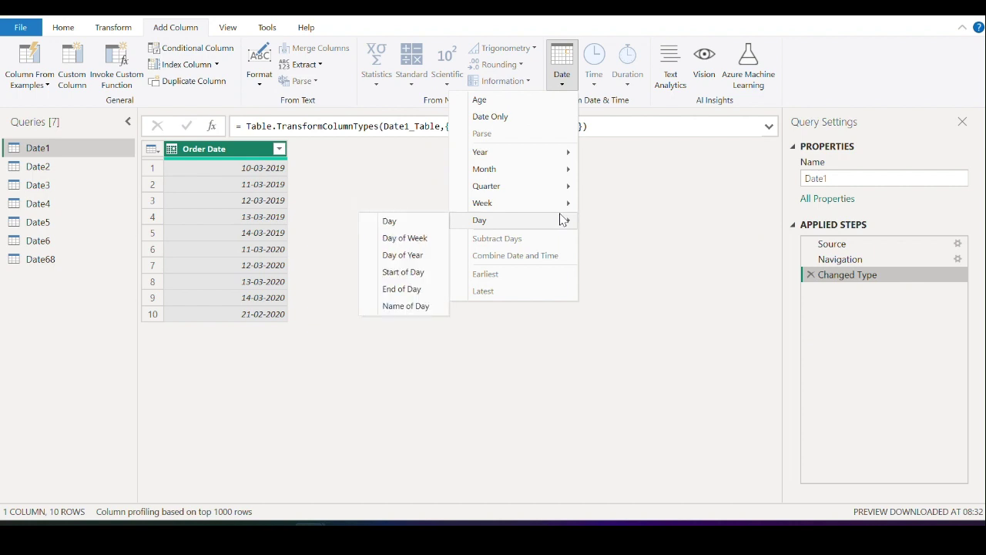
pyautogui.click(410, 221)
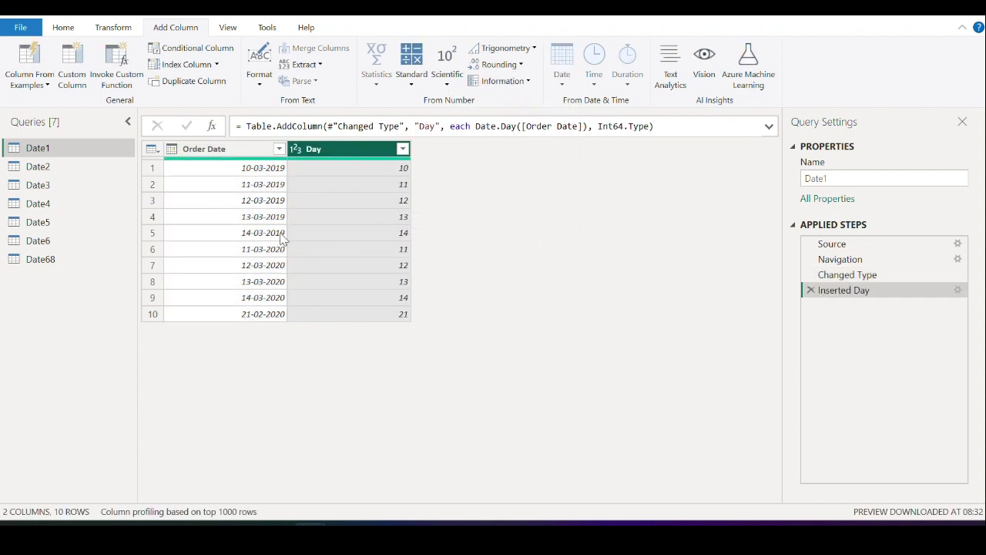
# Add a Day of Week column to Date1 based on the Order Date column
pyautogui.click(262, 151)
pyautogui.click(561, 84)
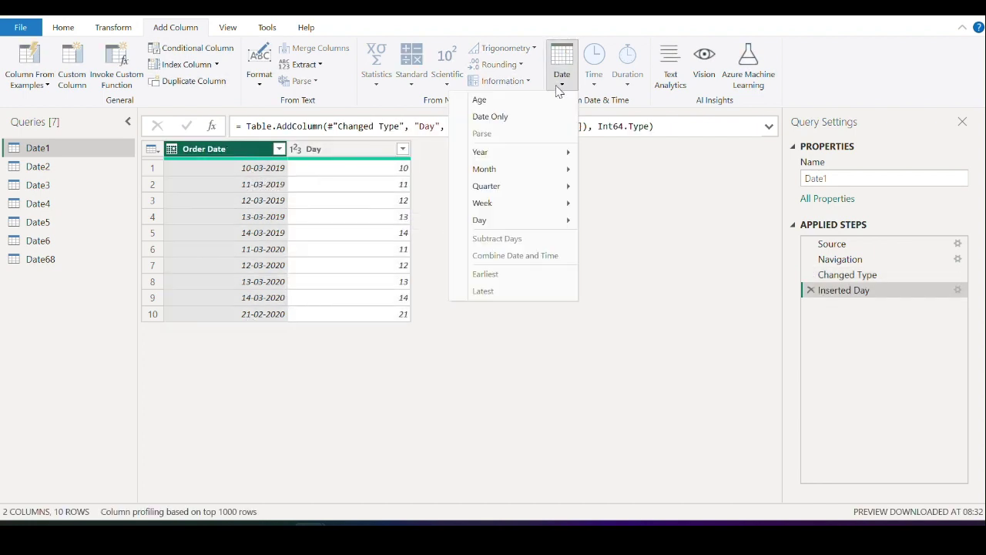
pyautogui.moveTo(568, 221)
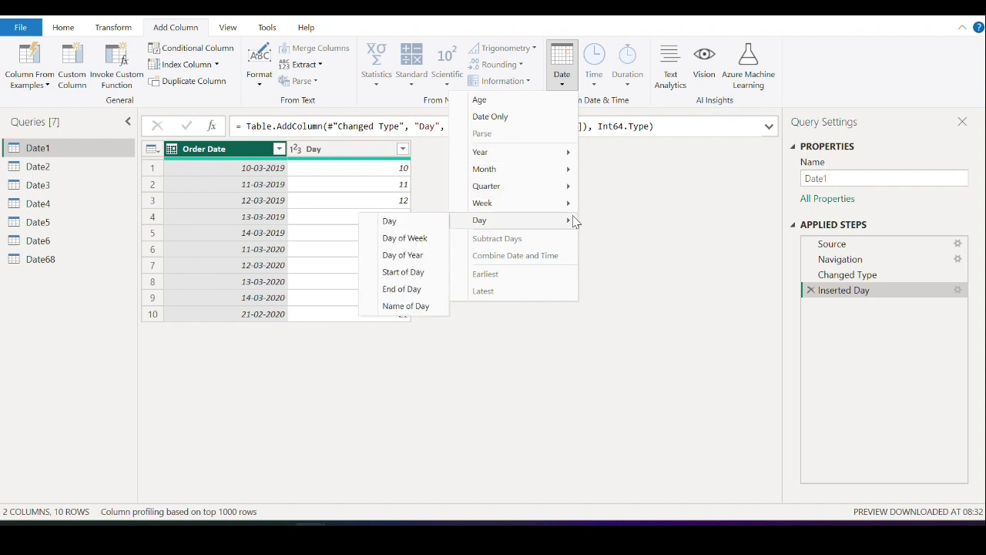
pyautogui.click(429, 239)
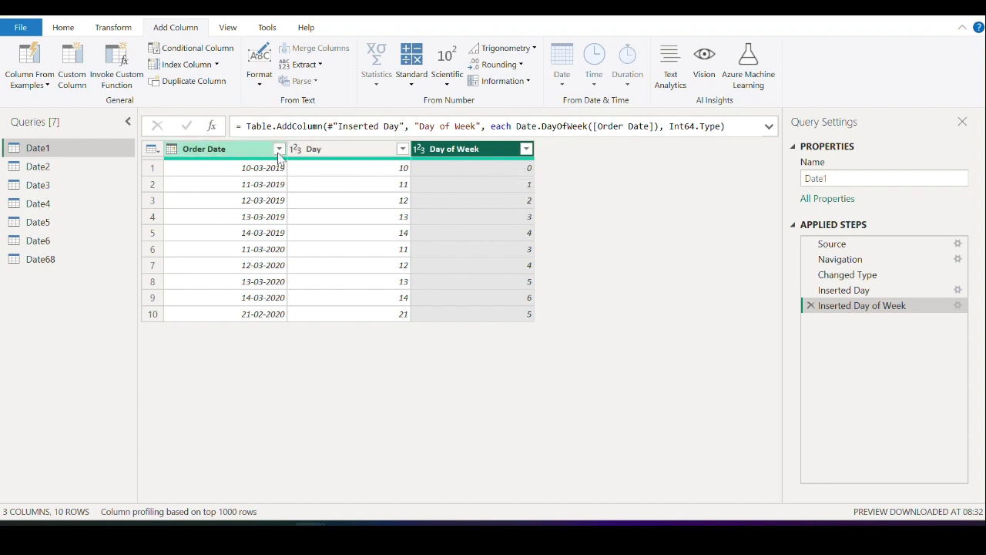
# Add a Name of Day column to Date1 based on the Order Date column
pyautogui.click(239, 152)
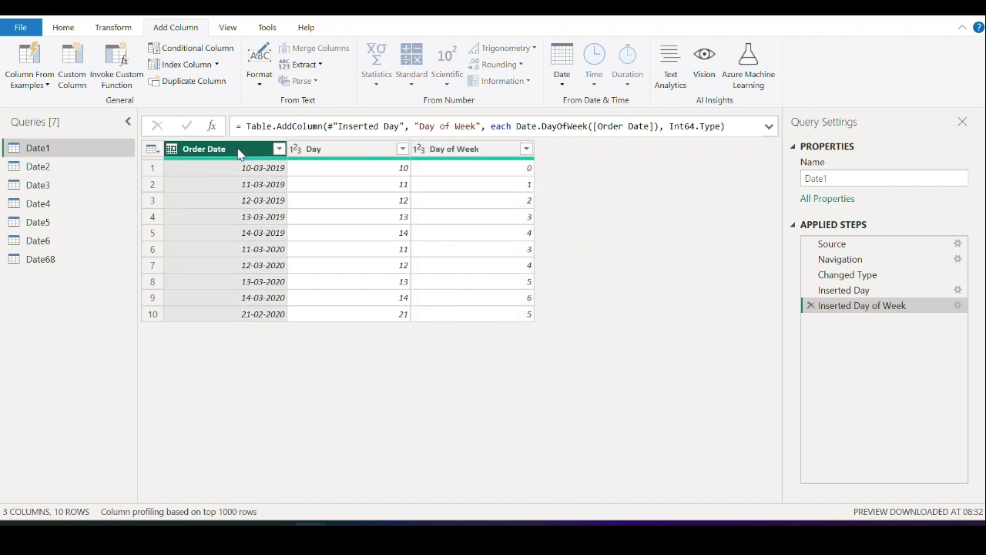
pyautogui.click(562, 83)
pyautogui.moveTo(568, 220)
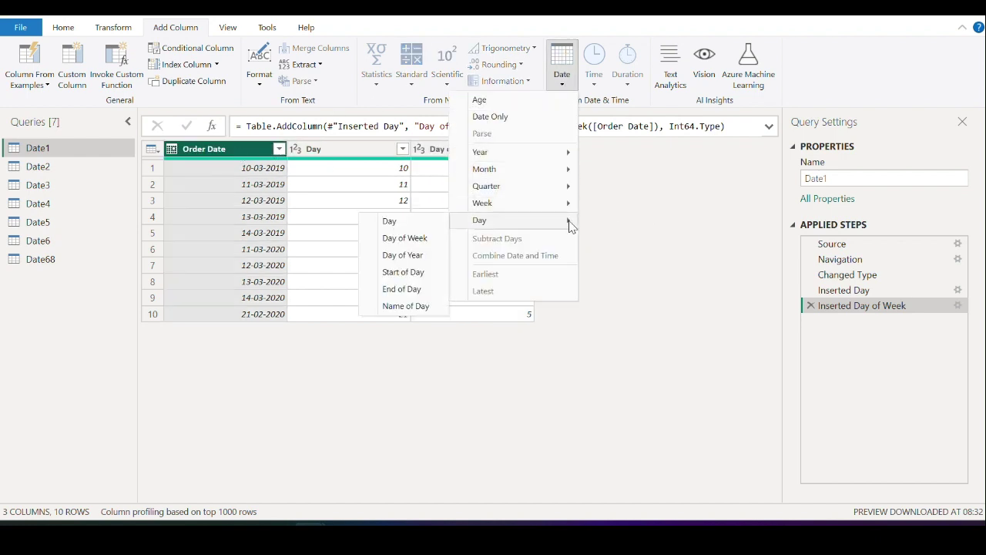
pyautogui.click(412, 307)
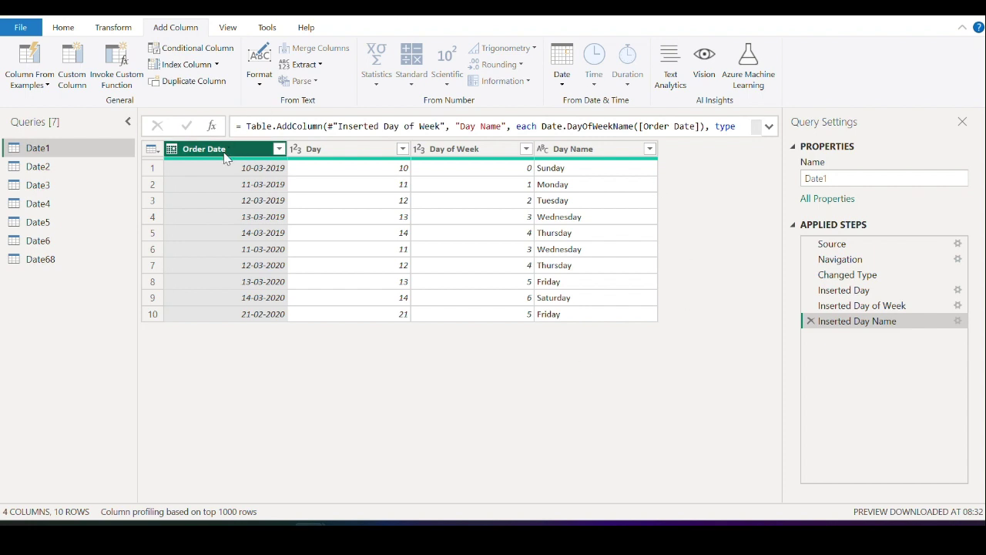
# Add a Day of Year column to Date1 based on the Order Date column
pyautogui.click(561, 81)
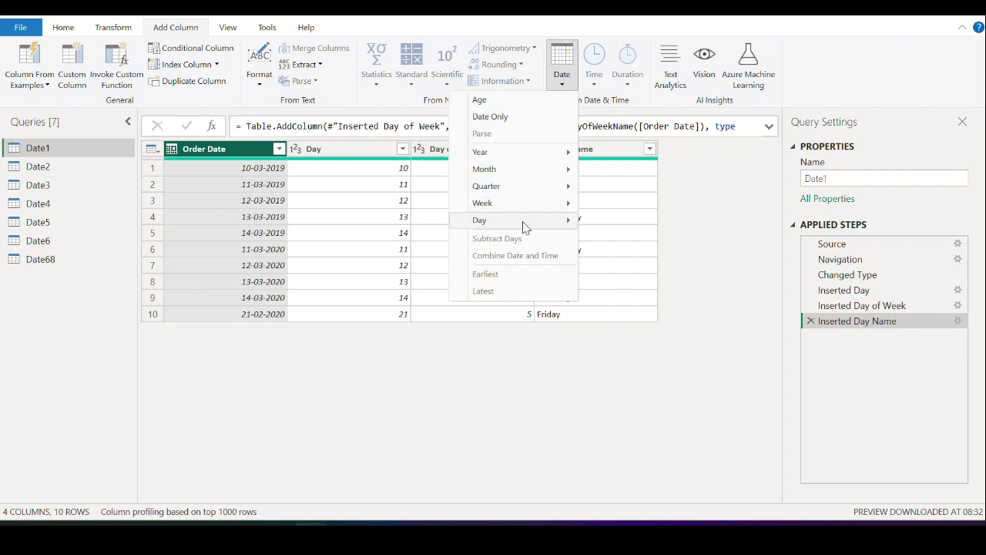
pyautogui.moveTo(522, 223)
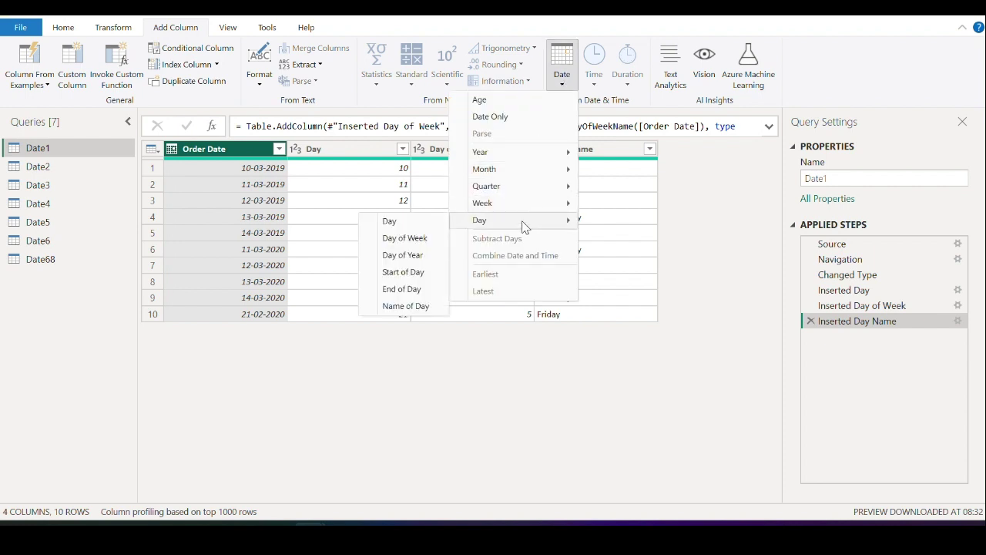
pyautogui.click(404, 255)
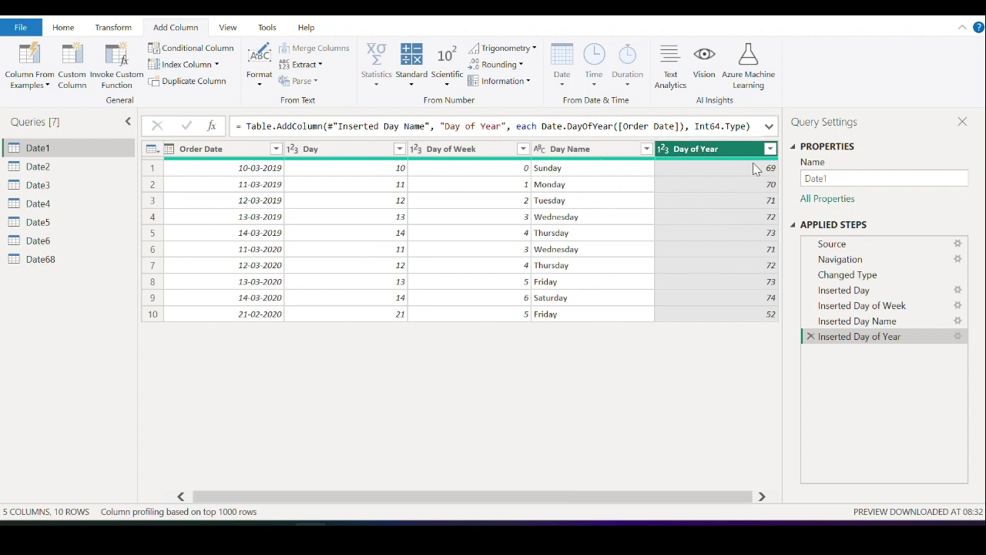
pyautogui.click(233, 149)
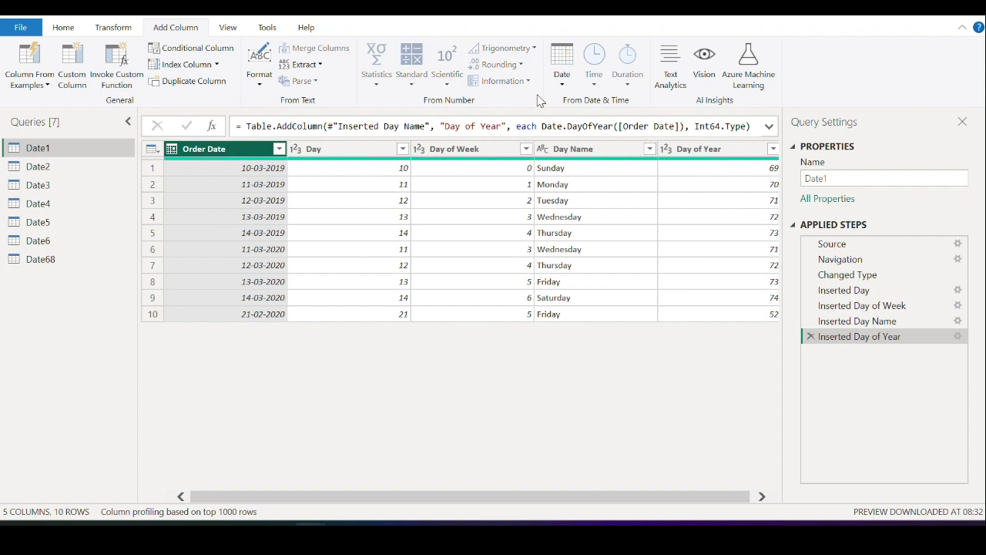
pyautogui.click(556, 82)
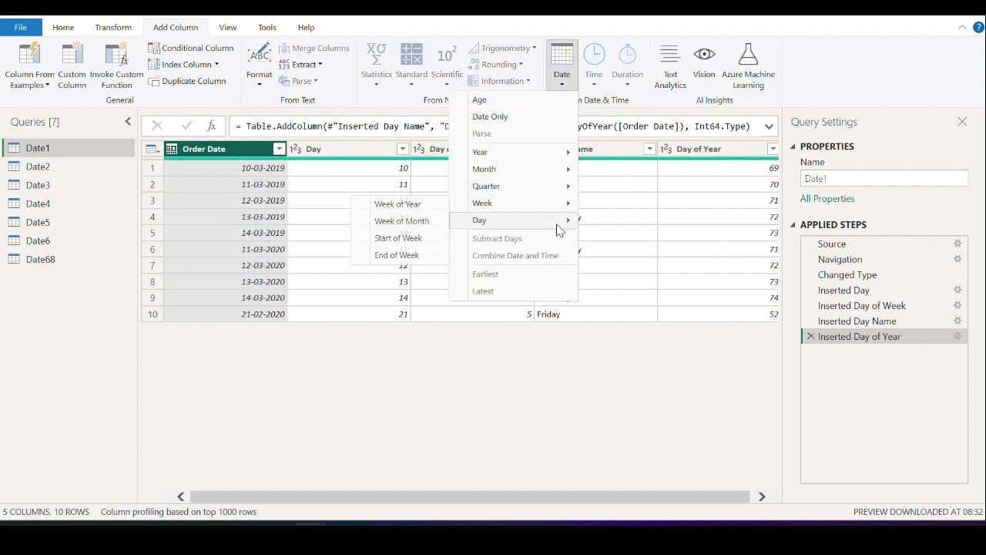
pyautogui.moveTo(559, 228)
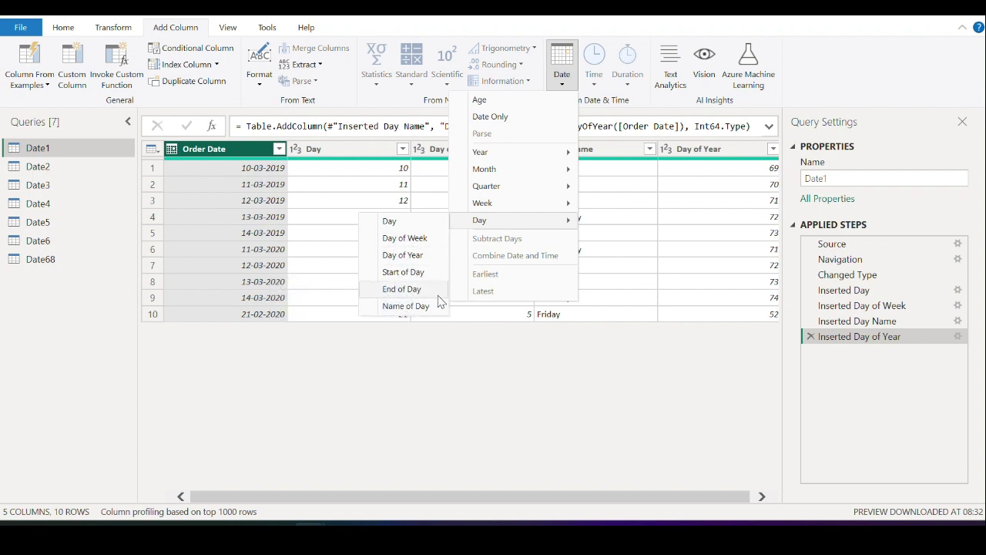
pyautogui.click(462, 385)
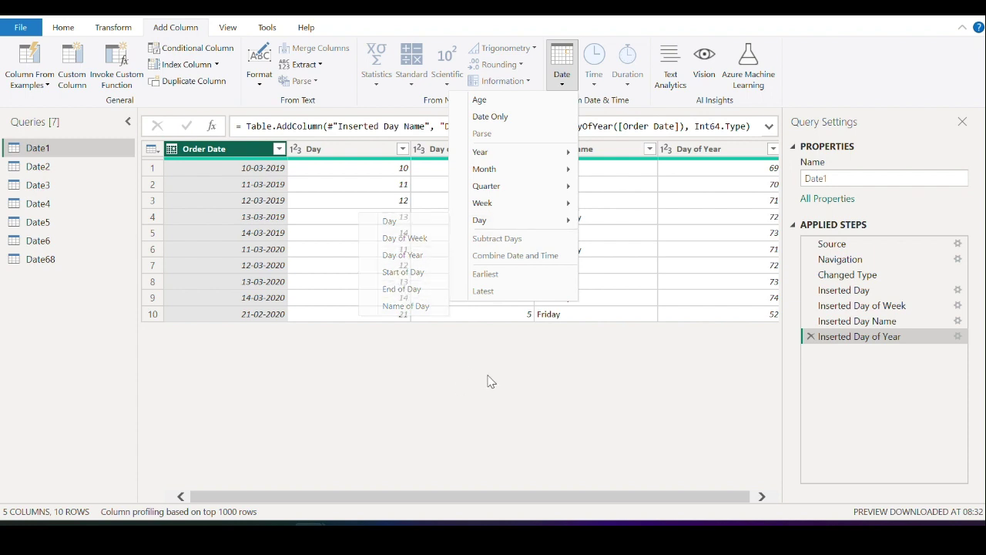
# Delete the applied steps for Day of Year, Day Name, Day of Week and Day from the Date1 query
pyautogui.click(810, 336)
pyautogui.click(810, 320)
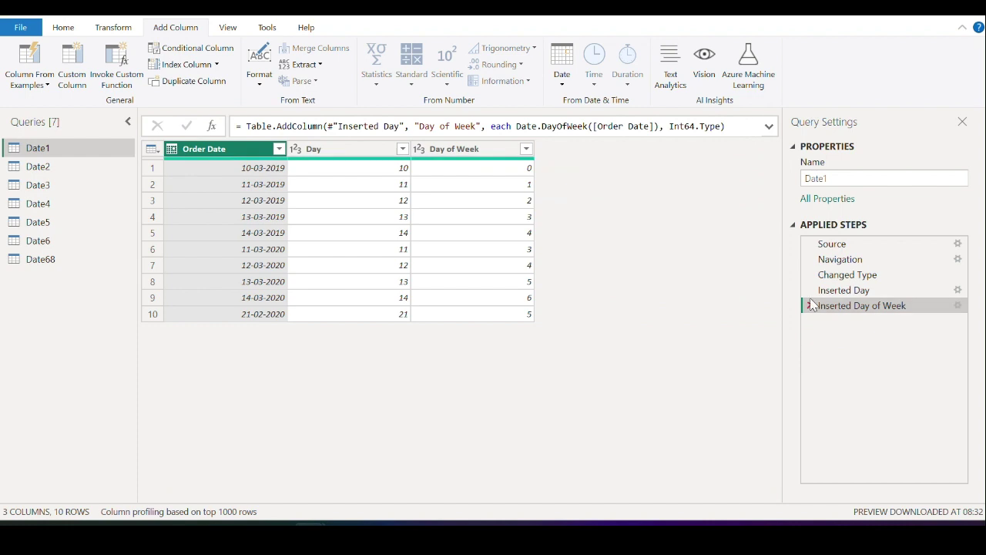
pyautogui.click(810, 305)
pyautogui.click(811, 290)
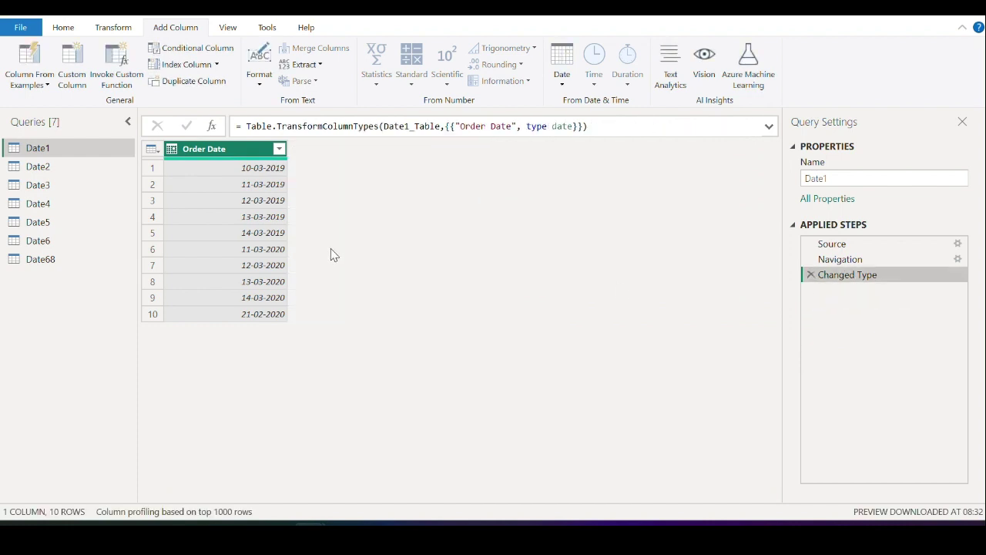
# Open the Date2 query and refresh its outdated data preview
pyautogui.click(39, 163)
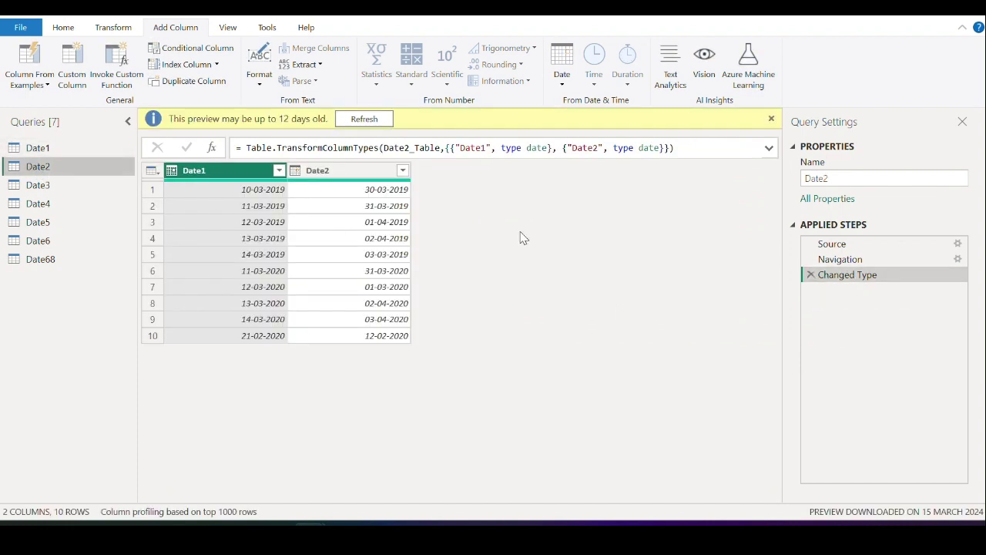
pyautogui.click(372, 120)
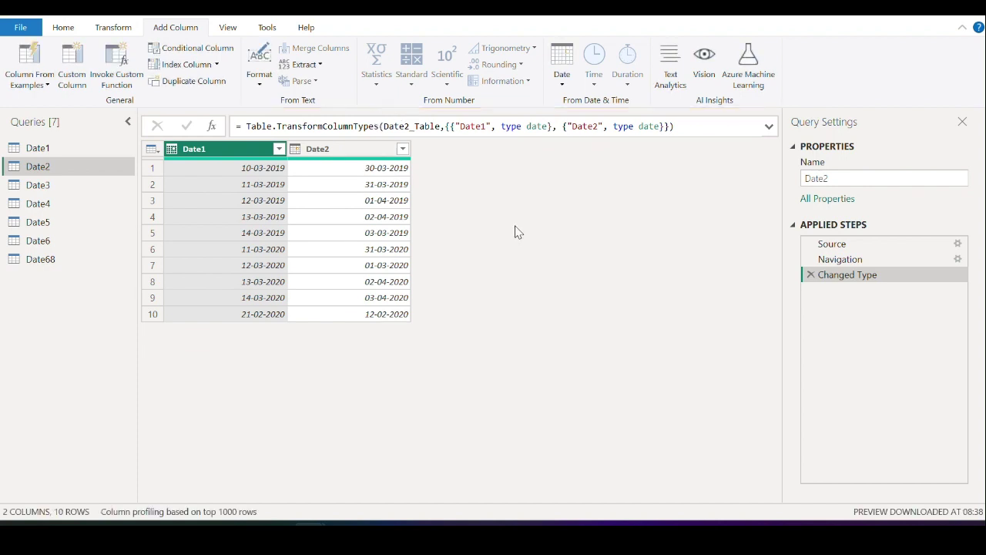
# Compare the date functions offered for the Date1 and Date2 columns together with those offered for Date1 alone
pyautogui.click(308, 149)
pyautogui.click(219, 150)
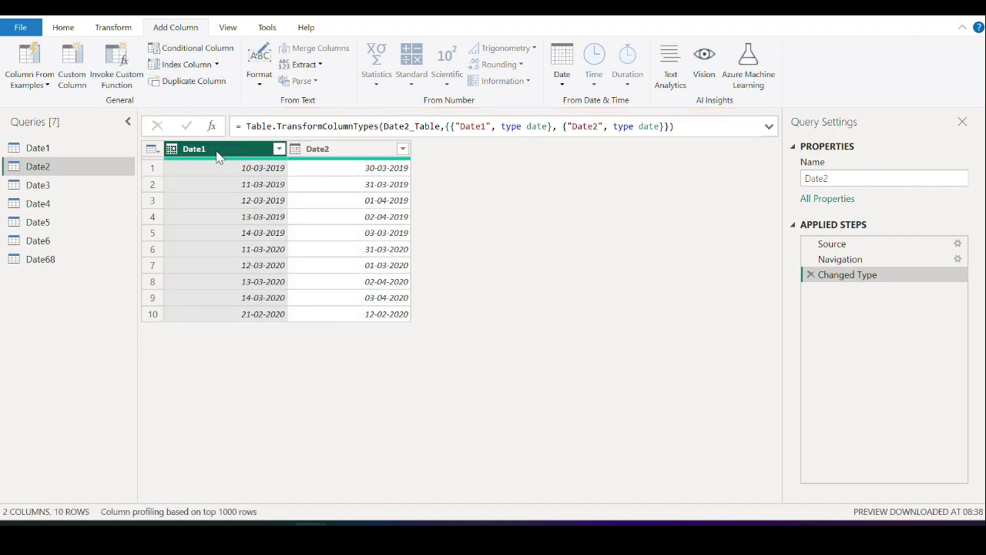
pyautogui.keyDown('ctrl'); pyautogui.click(322, 152); pyautogui.keyUp('ctrl')
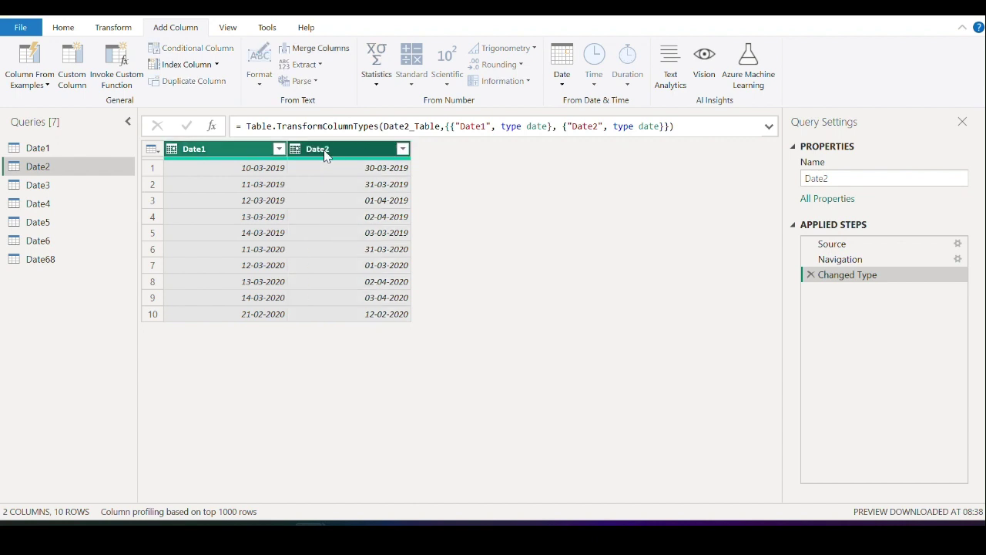
pyautogui.click(562, 87)
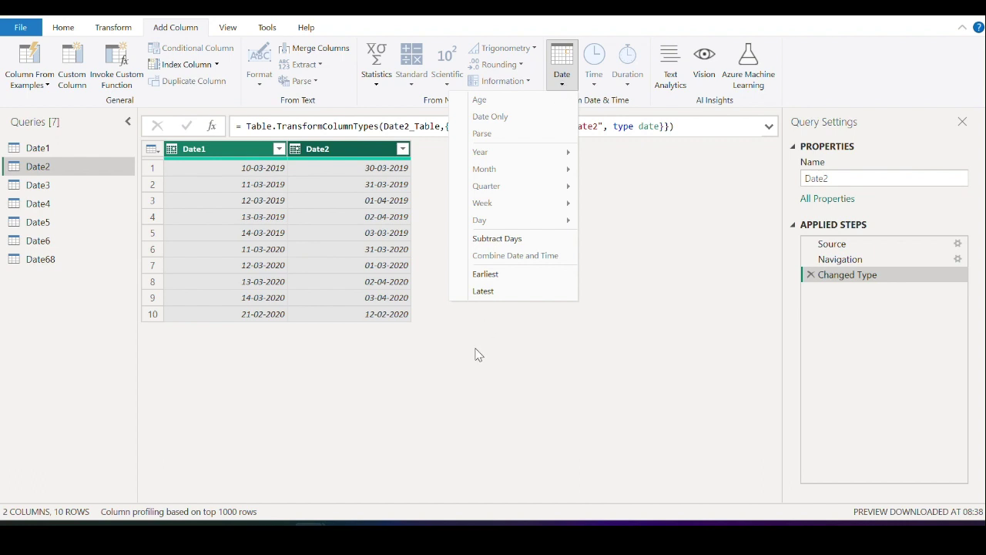
pyautogui.click(481, 401)
pyautogui.click(221, 154)
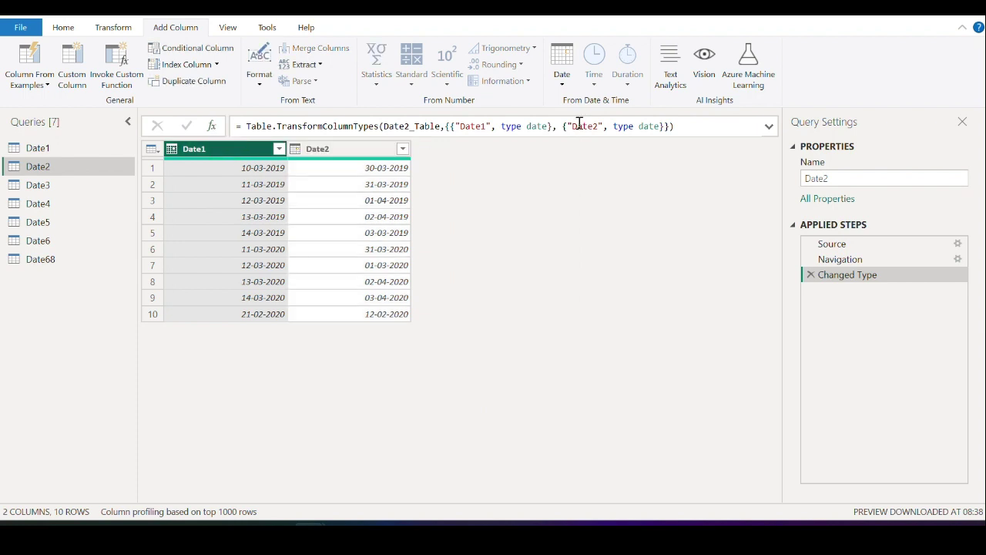
pyautogui.click(570, 93)
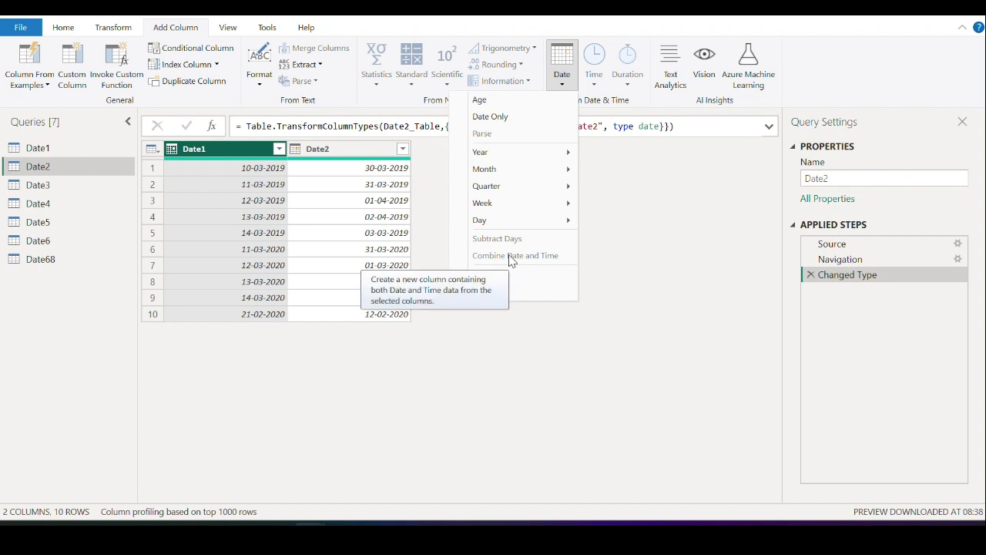
pyautogui.click(523, 429)
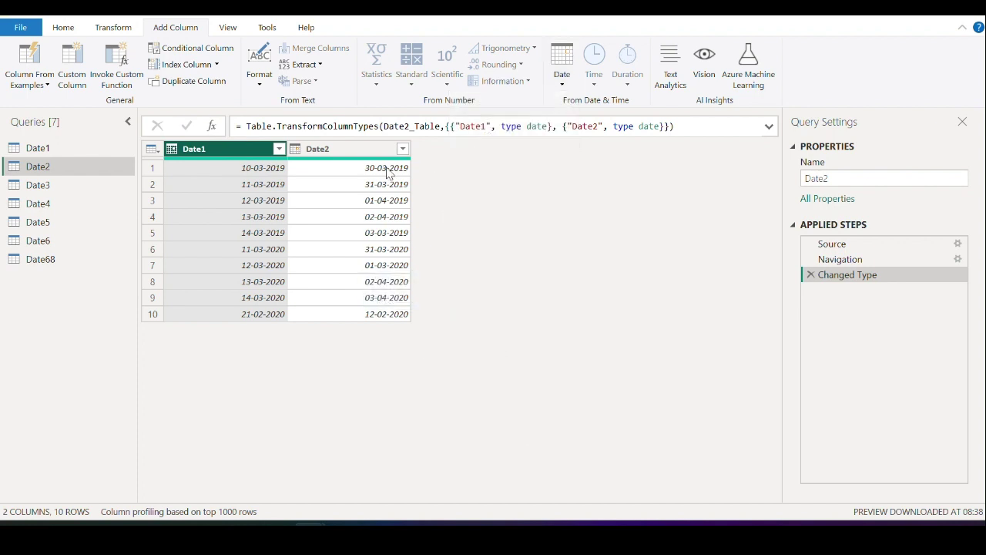
# Add a Subtract Days column to the Date2 query that calculates Date1 minus Date2
pyautogui.keyDown('ctrl'); pyautogui.click(353, 159); pyautogui.keyUp('ctrl')
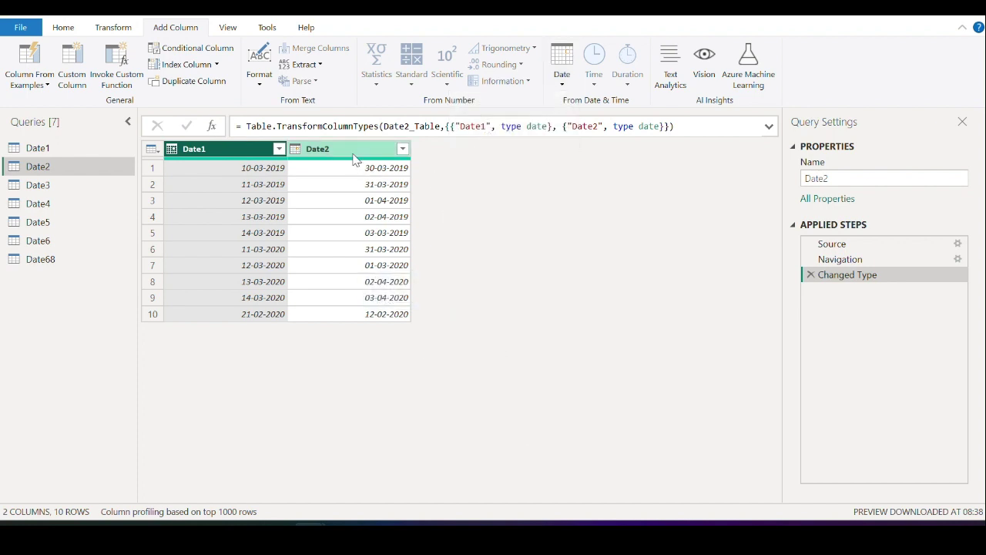
pyautogui.click(572, 84)
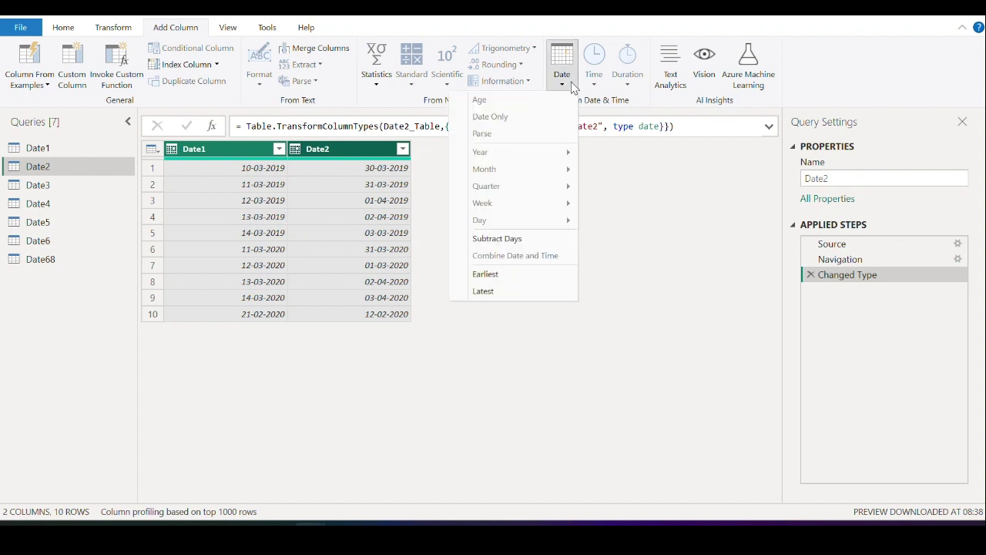
pyautogui.click(514, 240)
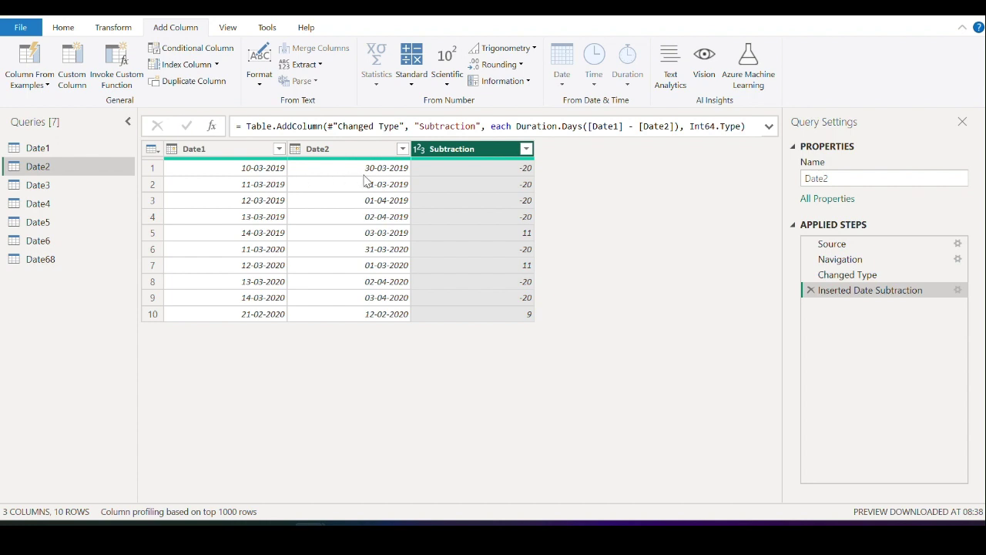
# Add a second Subtract Days column with the column order reversed, calculating Date2 minus Date1
pyautogui.click(218, 153)
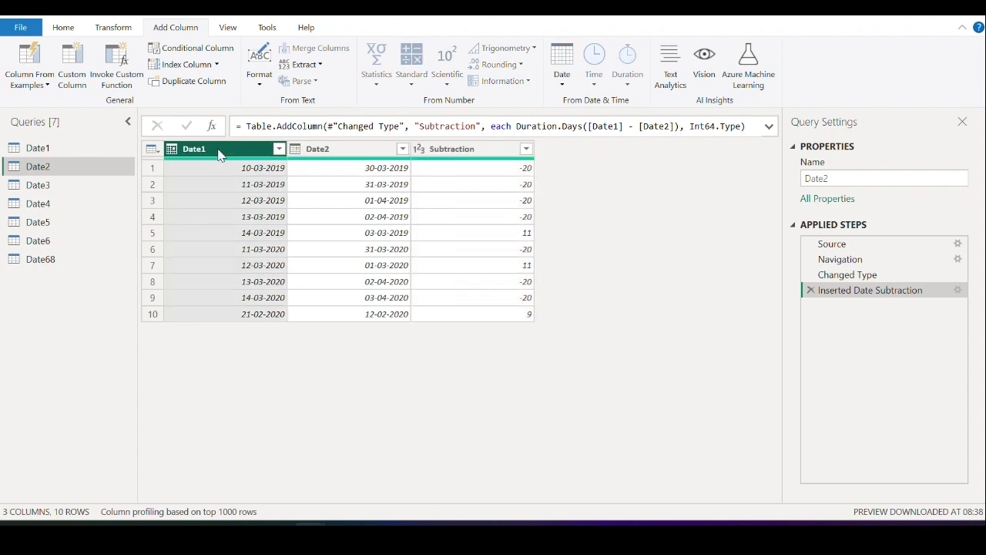
pyautogui.click(326, 152)
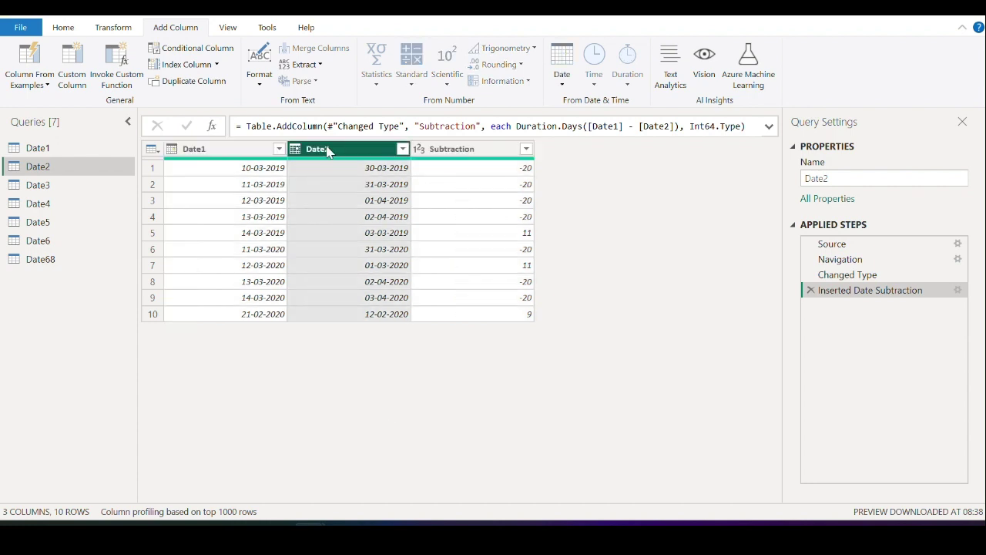
pyautogui.keyDown('ctrl'); pyautogui.click(227, 151); pyautogui.keyUp('ctrl')
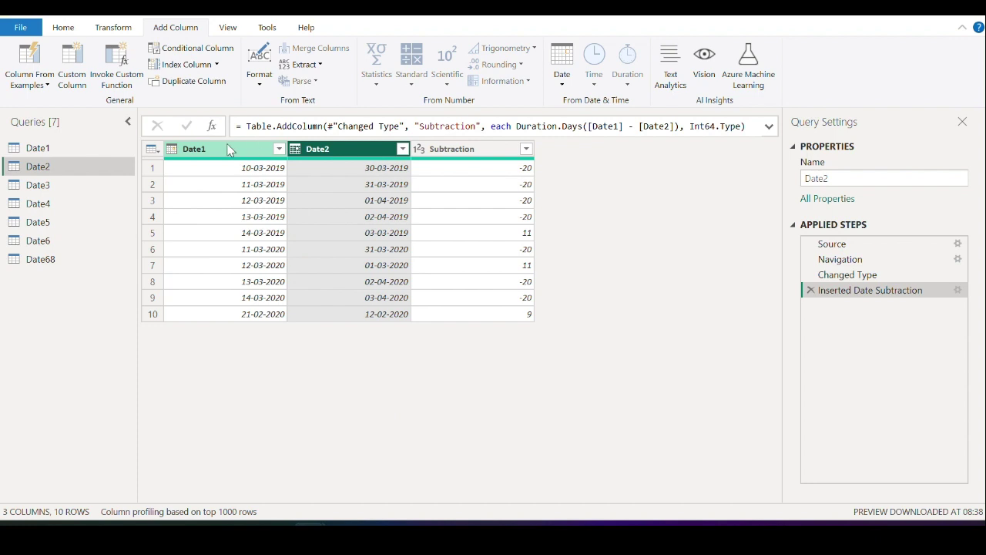
pyautogui.click(562, 81)
pyautogui.click(516, 241)
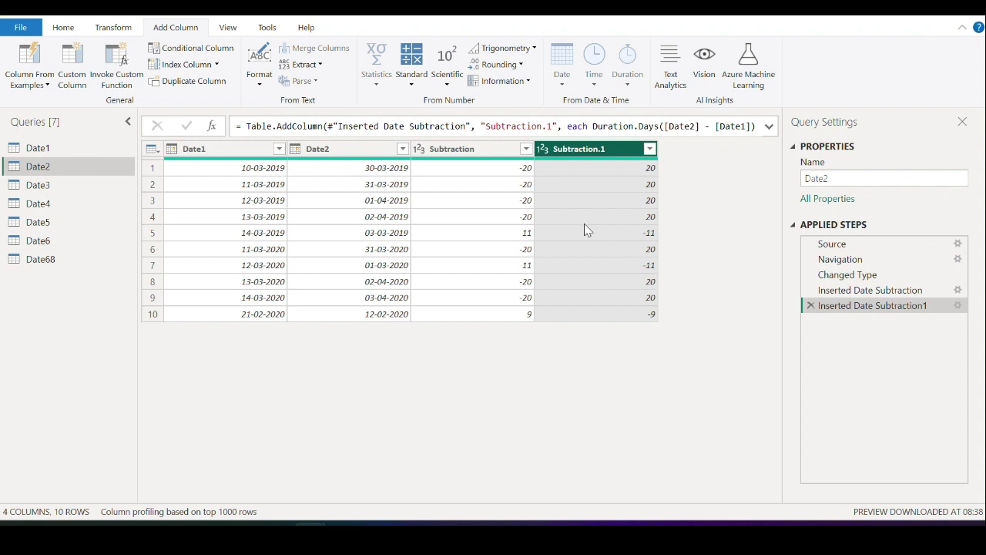
# Delete both date subtraction steps from the Date2 query's applied steps
pyautogui.click(811, 306)
pyautogui.click(811, 289)
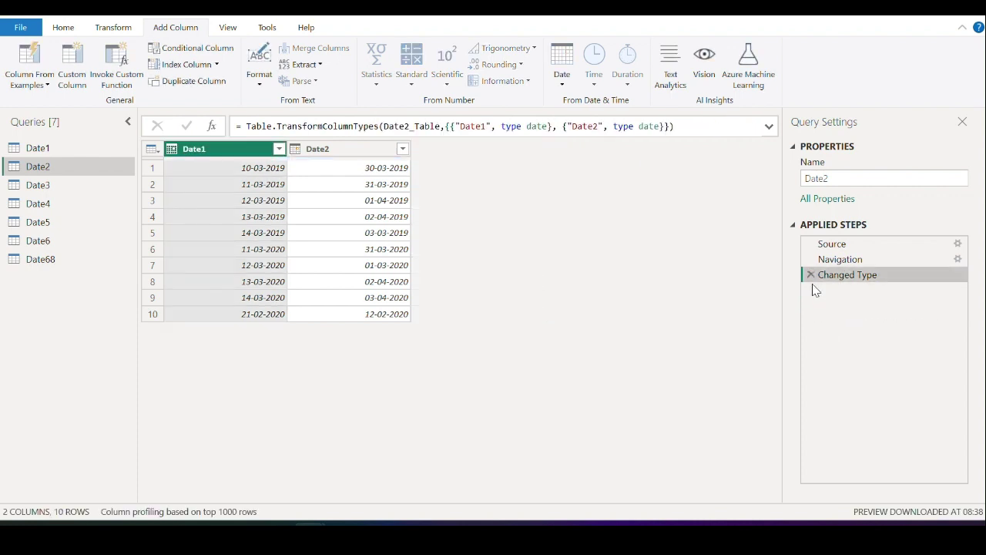
# Add an Earliest column to the Date2 query based on the Date1 and Date2 columns
pyautogui.click(348, 163)
pyautogui.keyDown('shift'); pyautogui.click(356, 152); pyautogui.keyUp('shift')
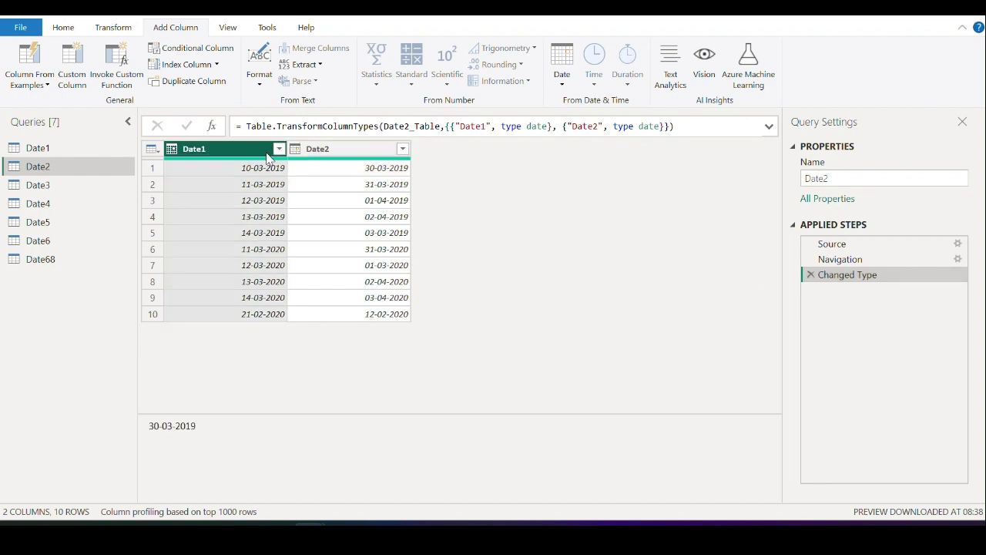
pyautogui.click(559, 84)
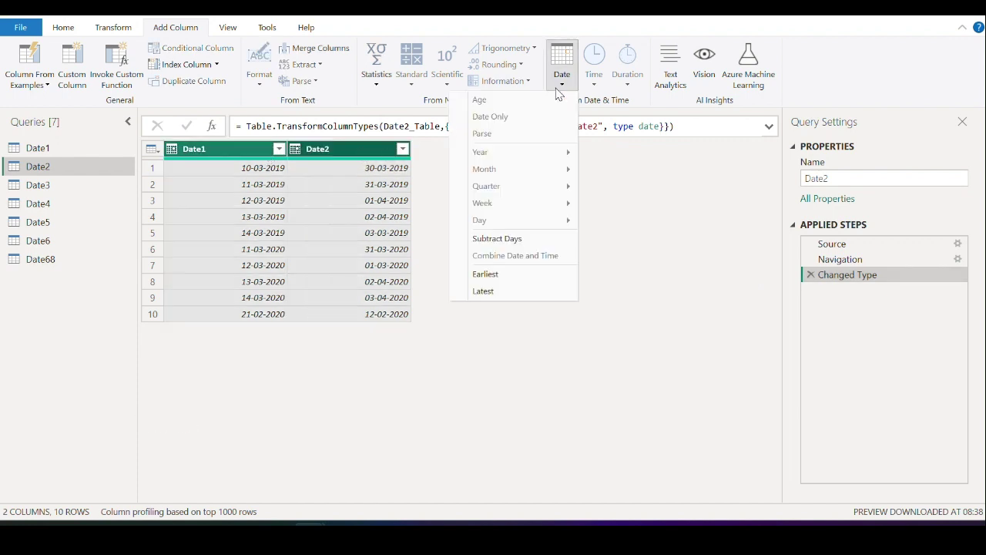
pyautogui.click(487, 274)
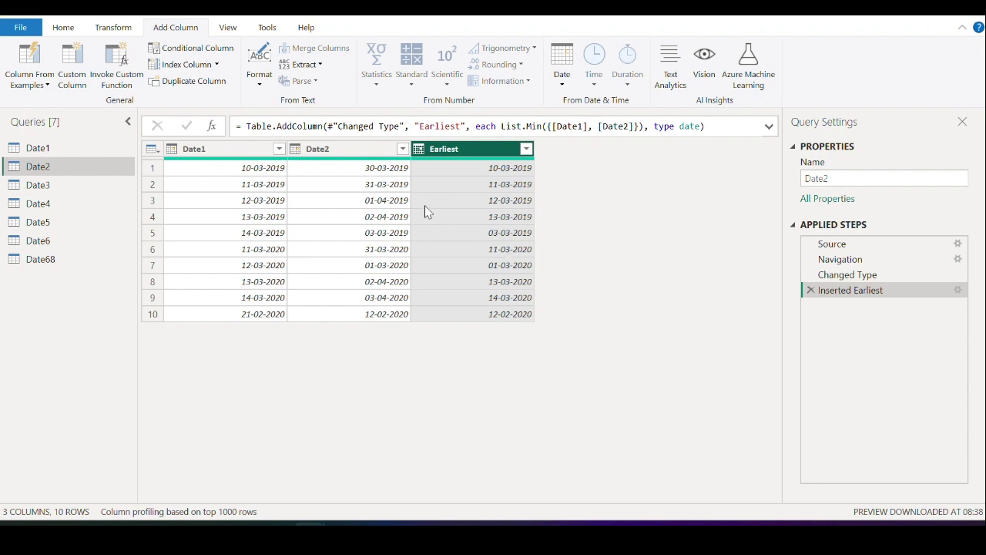
# Add a Latest column to the Date2 query based on only the Date1 and Date2 columns
pyautogui.click(244, 151)
pyautogui.keyDown('ctrl'); pyautogui.click(298, 155); pyautogui.keyUp('ctrl')
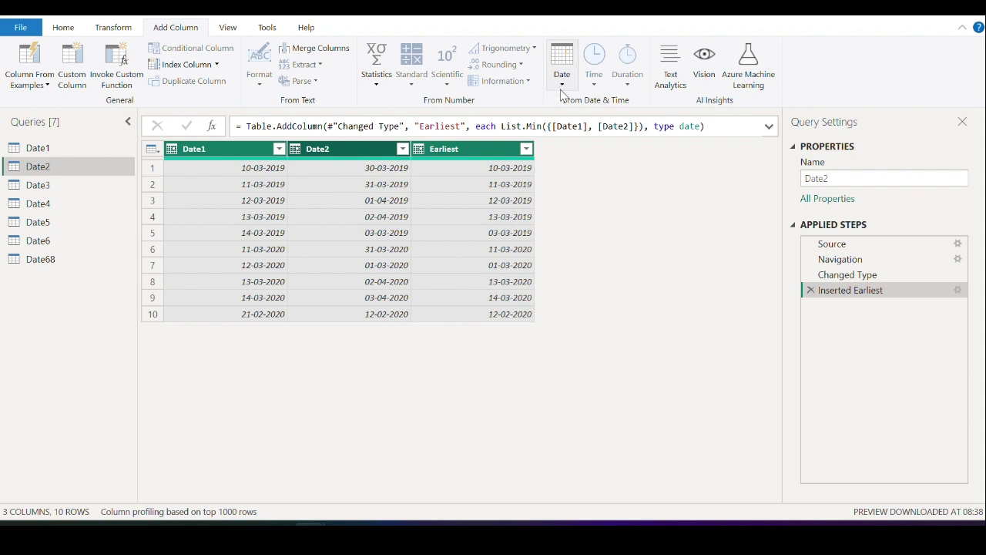
pyautogui.click(355, 151)
pyautogui.keyDown('ctrl'); pyautogui.click(230, 151); pyautogui.keyUp('ctrl')
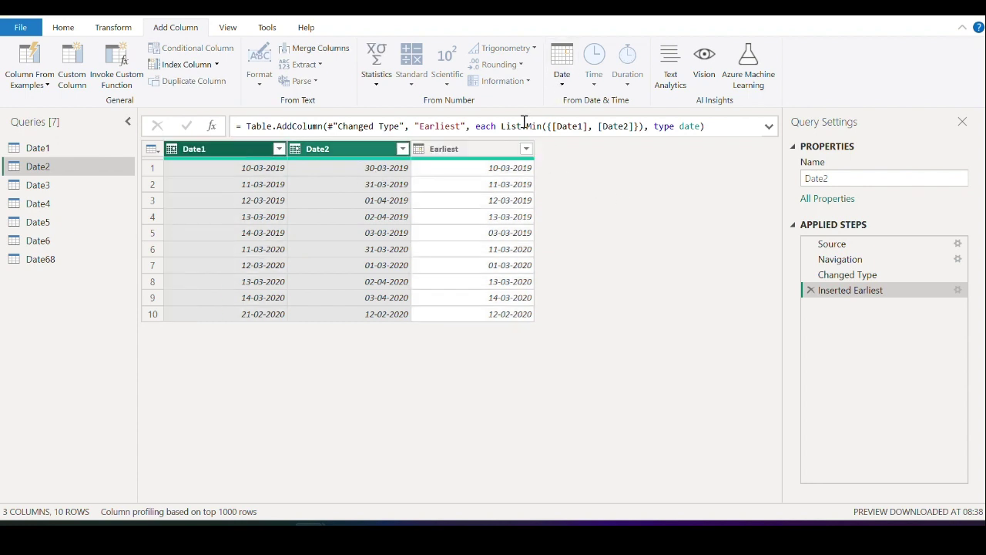
pyautogui.click(561, 81)
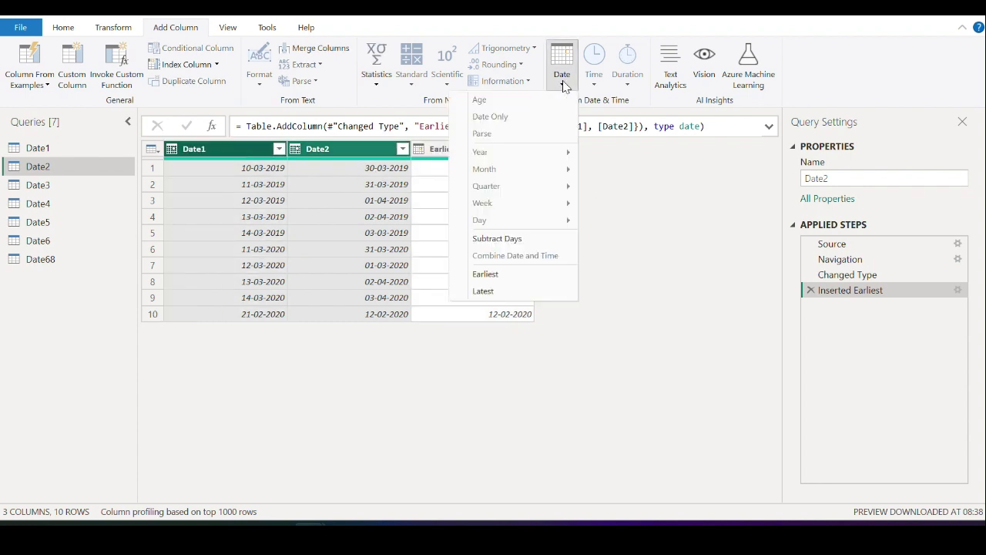
pyautogui.click(509, 292)
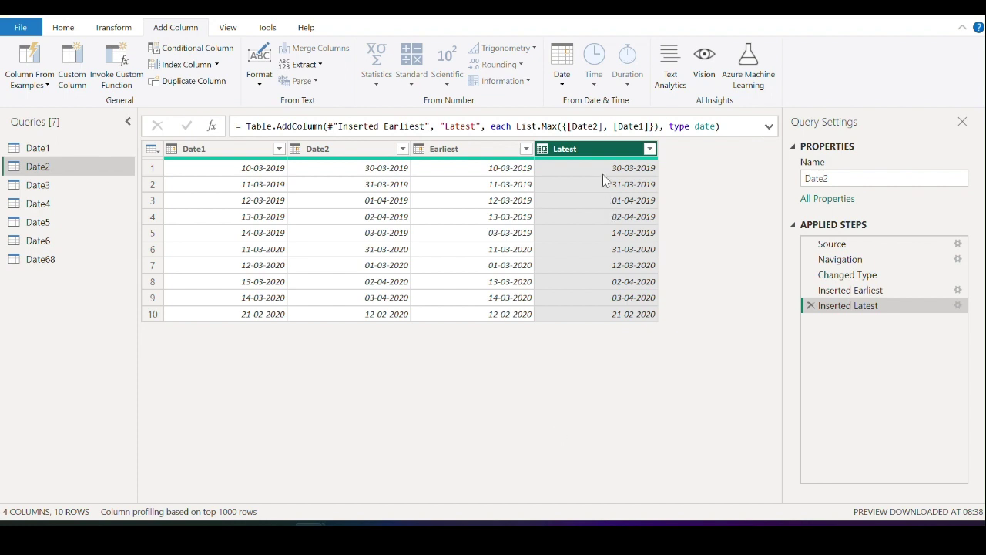
# Delete the Inserted Latest, Inserted Earliest and Changed Type steps from the Date2 query
pyautogui.click(560, 84)
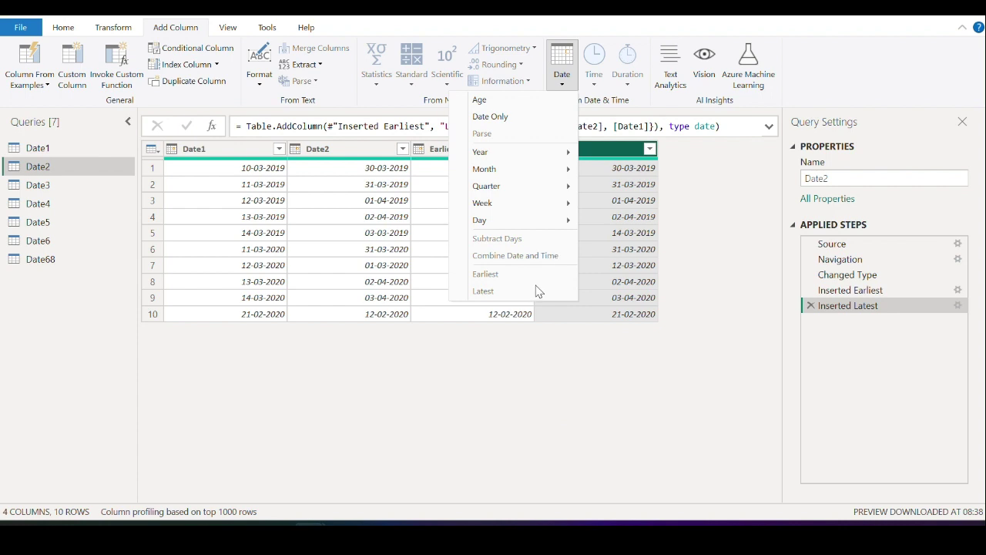
pyautogui.click(756, 252)
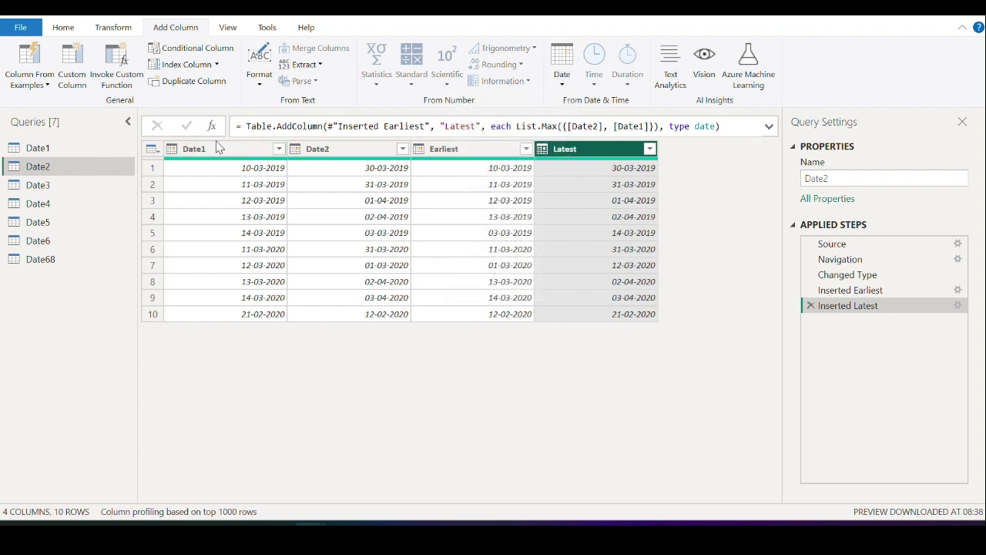
pyautogui.click(810, 305)
pyautogui.click(810, 290)
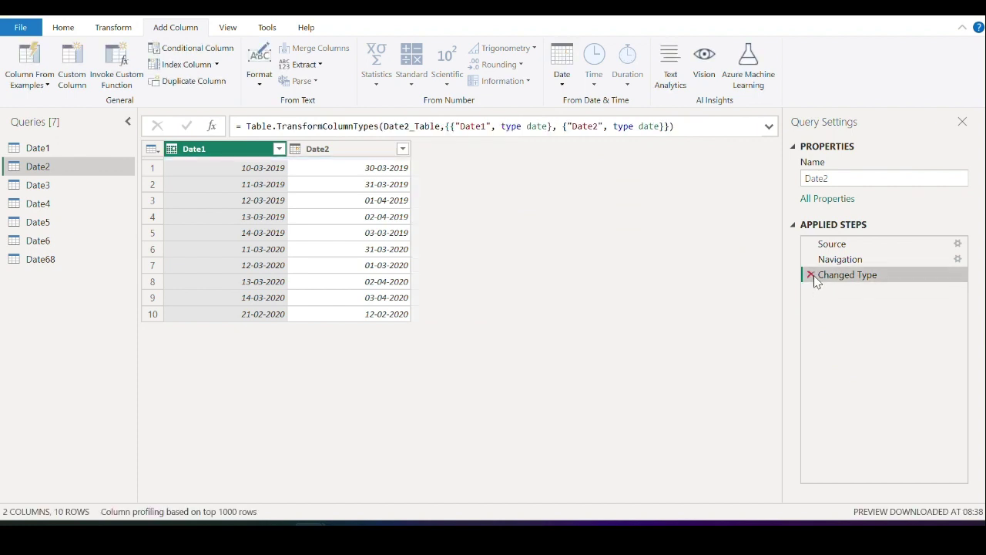
pyautogui.click(812, 274)
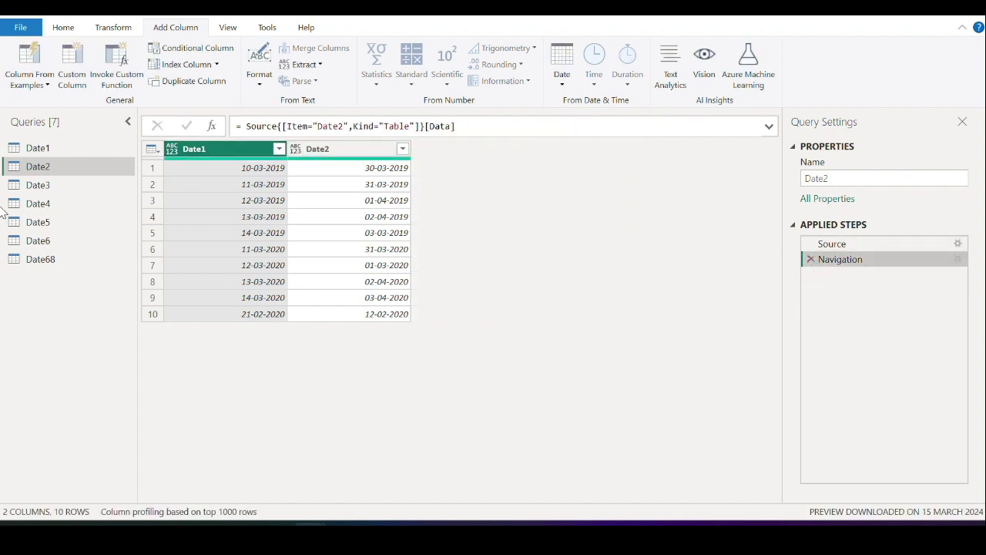
# Refresh the Date3 query's outdated preview and view the date functions available for its Date1 column
pyautogui.click(29, 186)
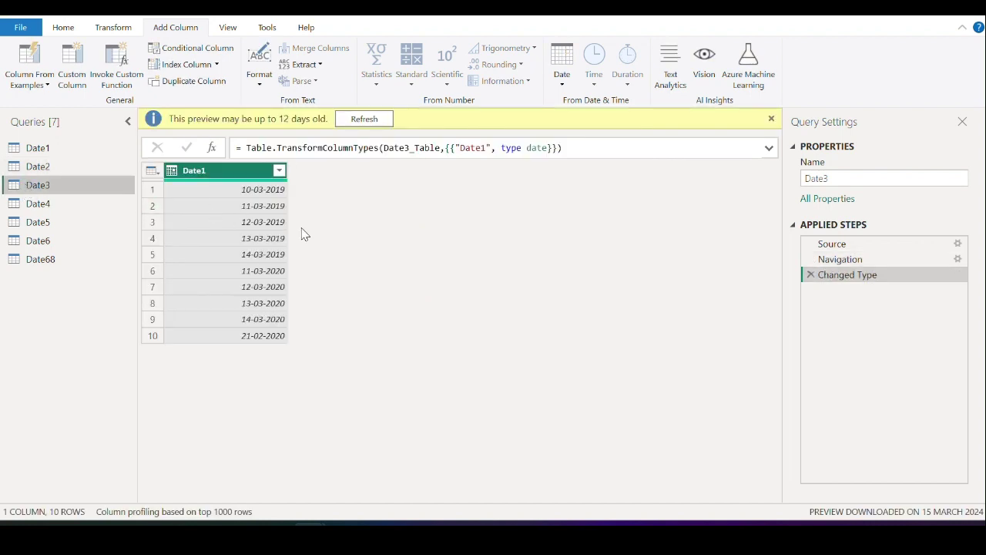
pyautogui.click(359, 120)
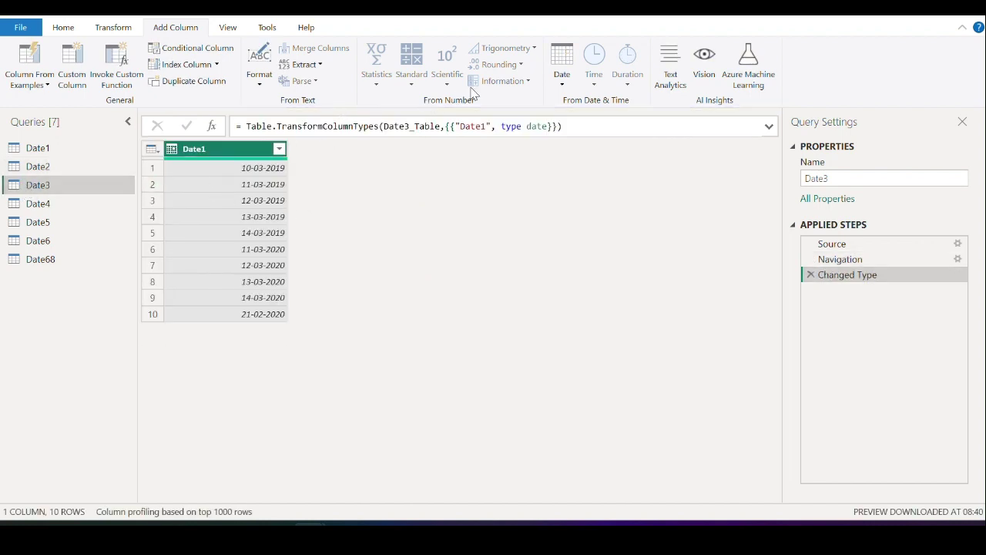
pyautogui.click(561, 87)
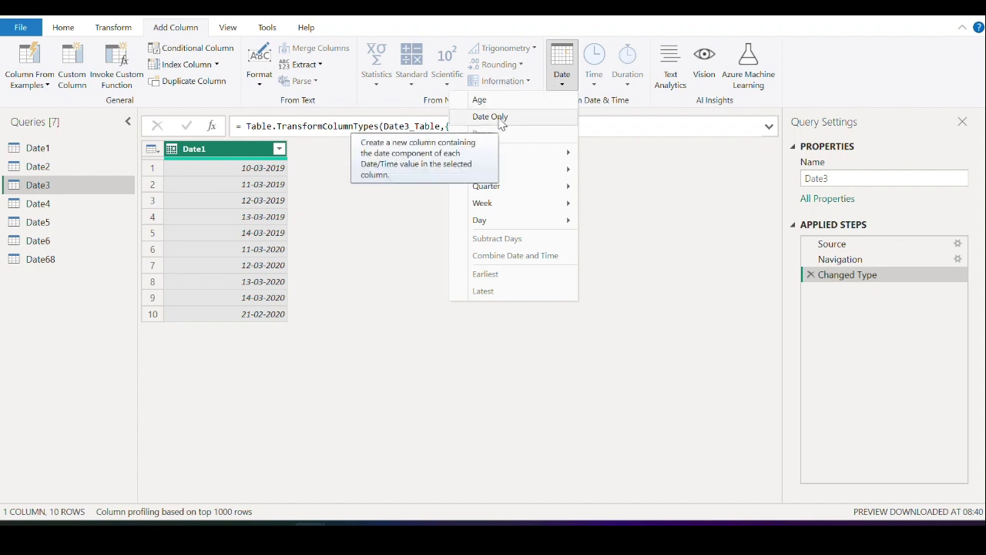
# Look at the Date4 query, then open the Date5 query and refresh its outdated data preview
pyautogui.click(34, 207)
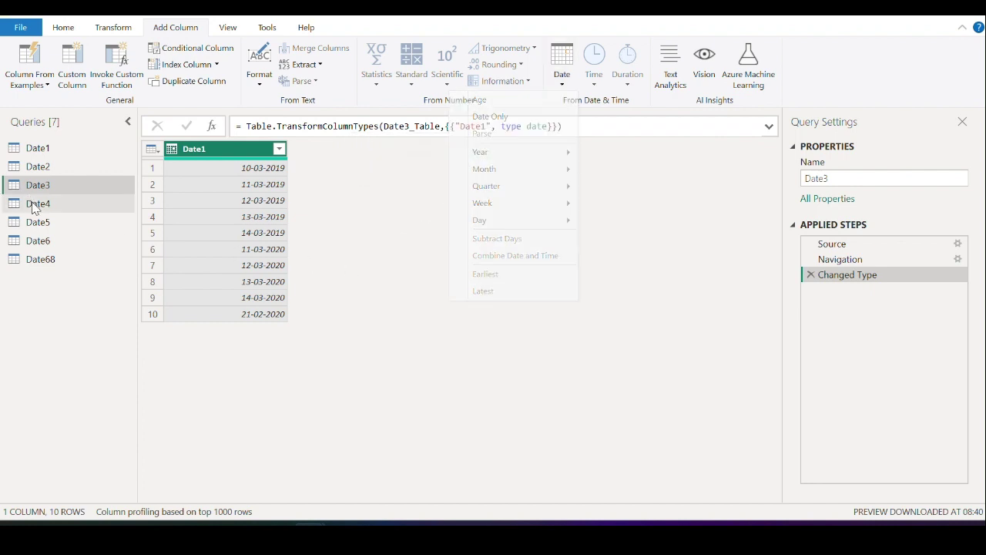
pyautogui.click(37, 209)
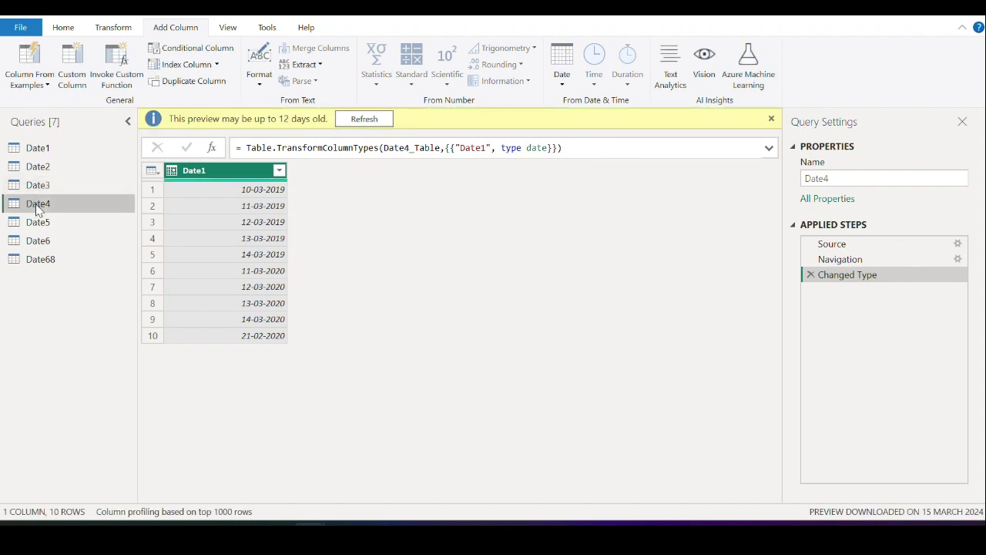
pyautogui.click(34, 224)
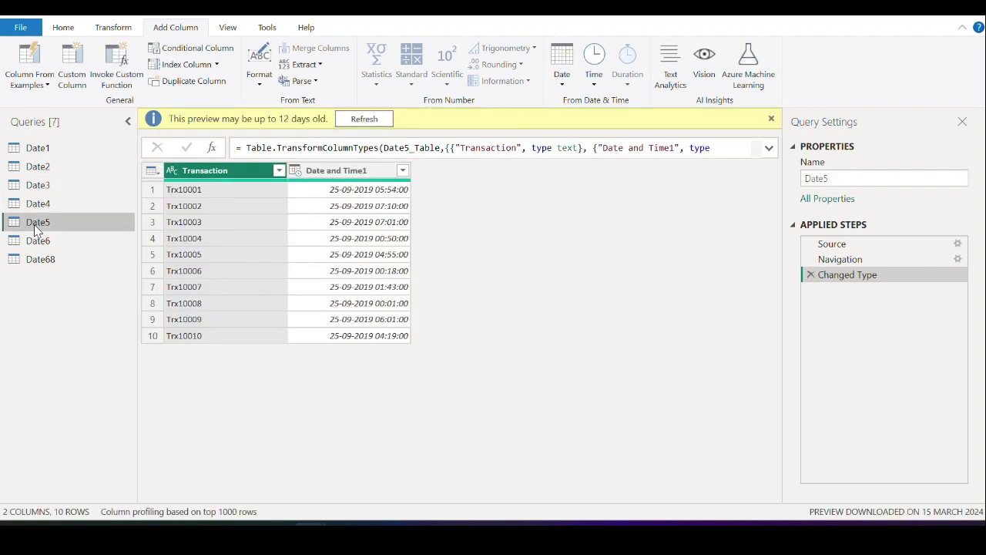
pyautogui.click(362, 119)
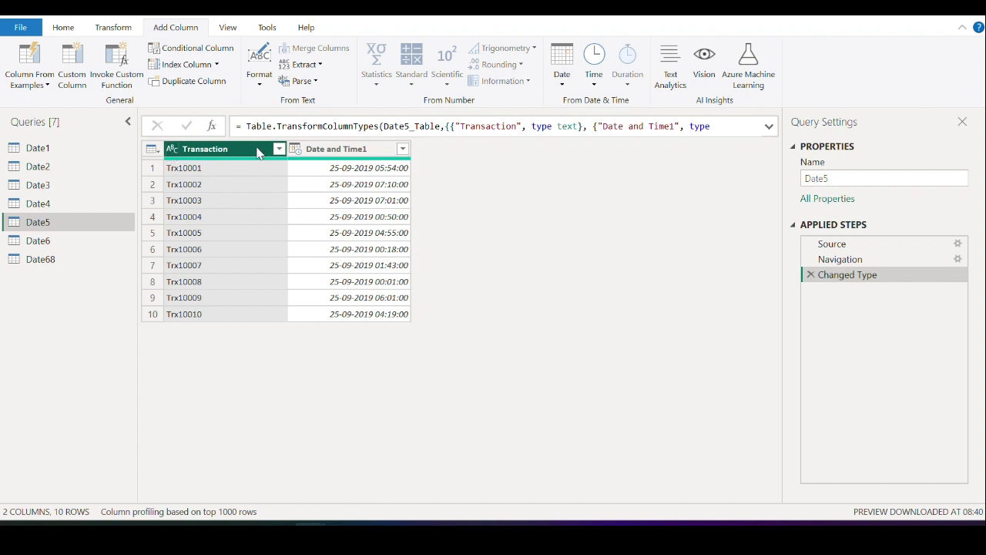
# Check the data type assigned to the Date and Time1 column in the Date5 query
pyautogui.click(340, 151)
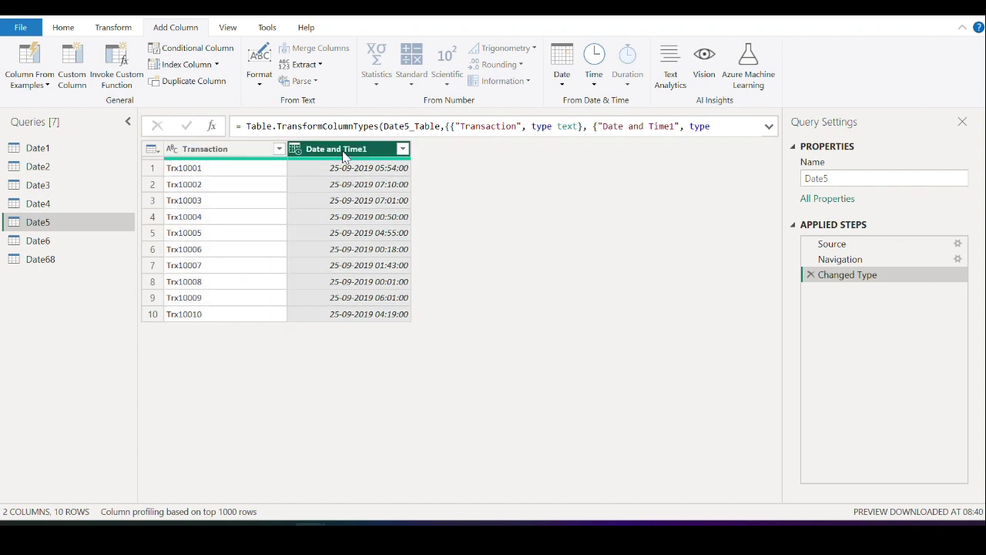
pyautogui.click(296, 151)
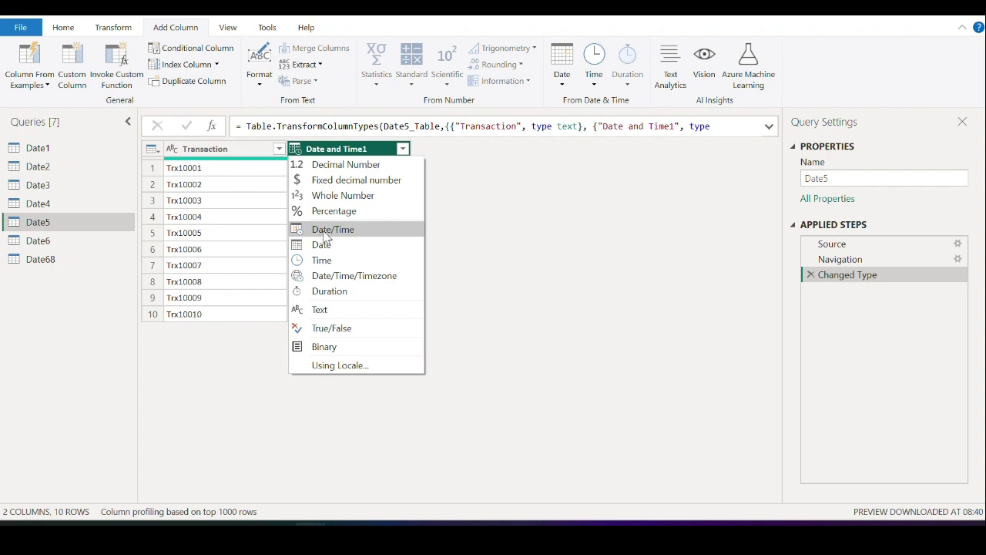
pyautogui.click(465, 176)
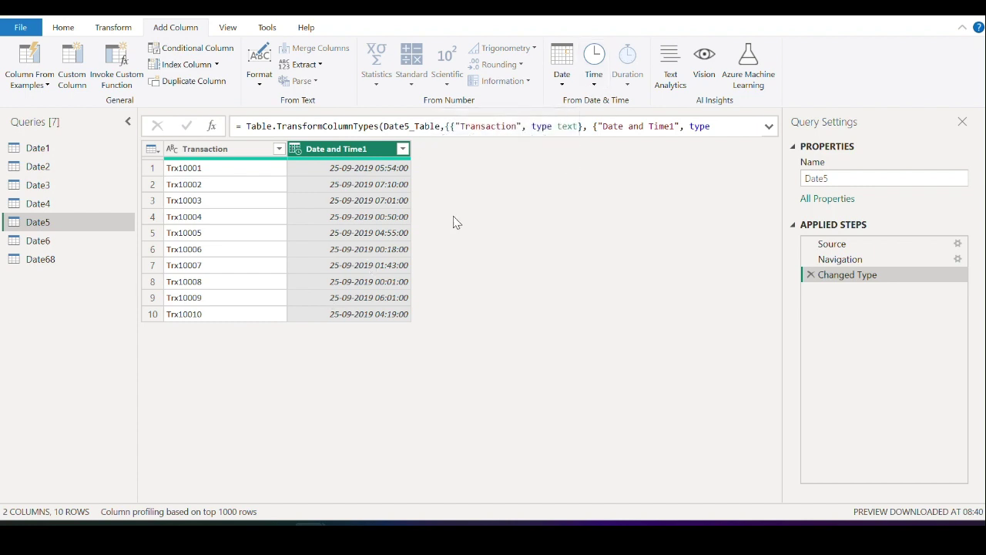
# Add a date-only column and a time-only column extracted from the Date and Time1 column of the Date5 query
pyautogui.click(563, 87)
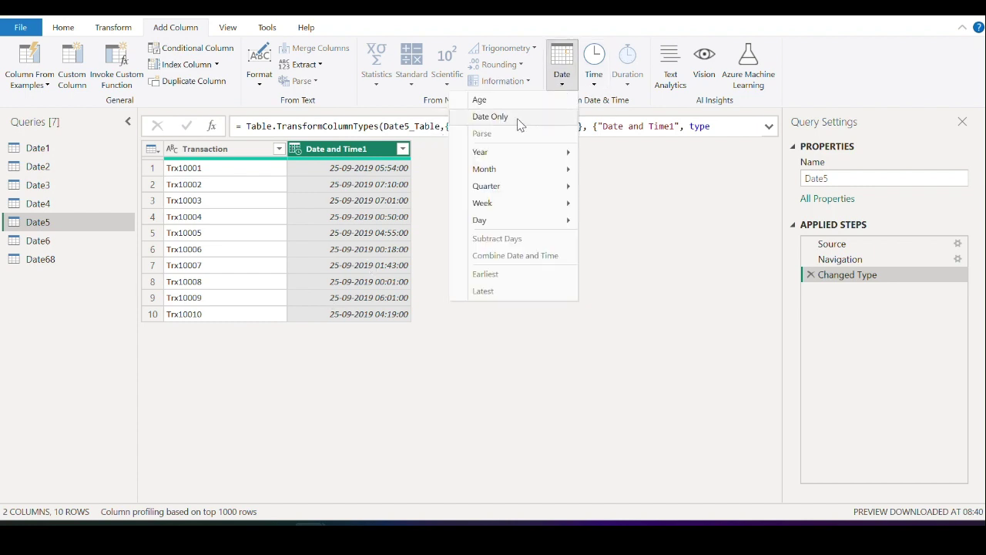
pyautogui.click(536, 416)
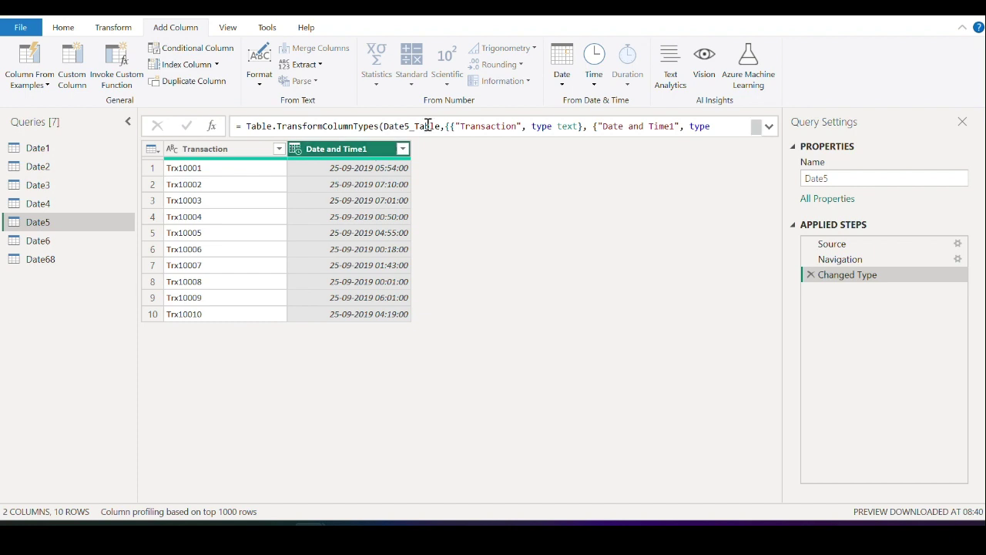
pyautogui.click(564, 86)
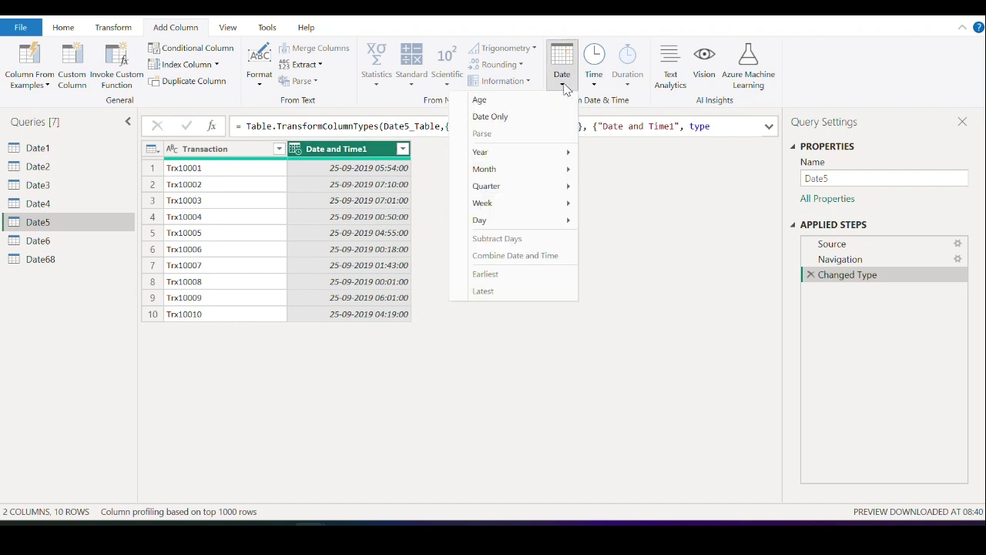
pyautogui.click(499, 120)
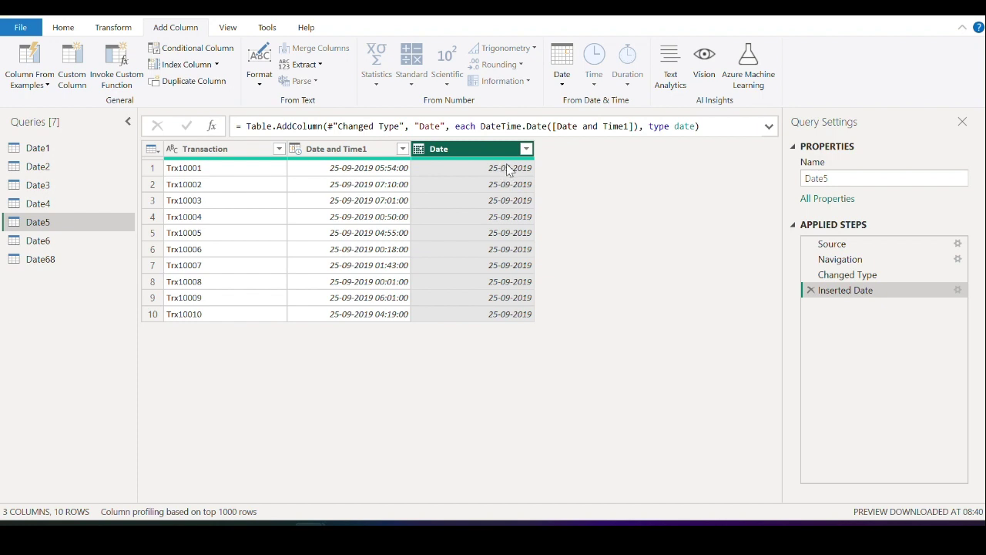
pyautogui.click(344, 152)
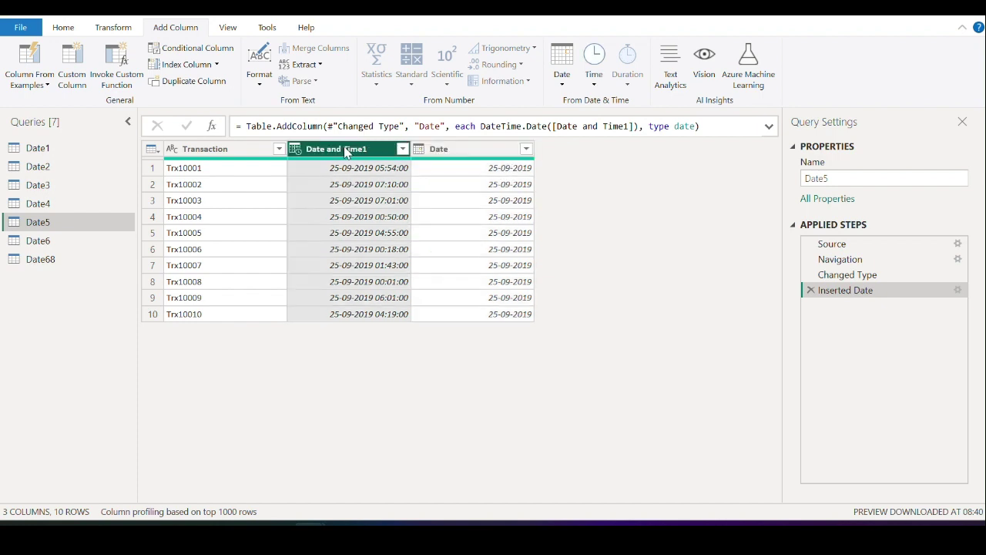
pyautogui.click(593, 81)
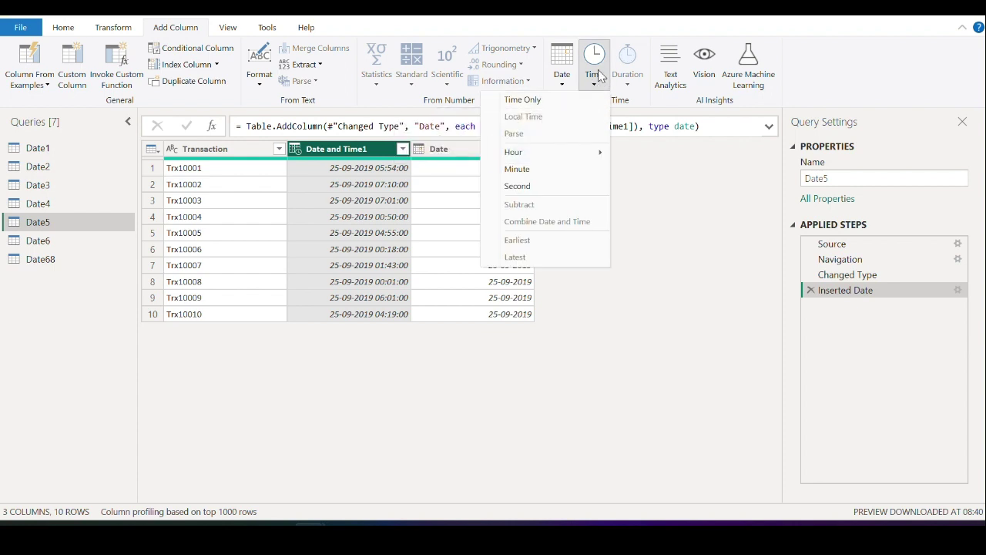
pyautogui.click(543, 103)
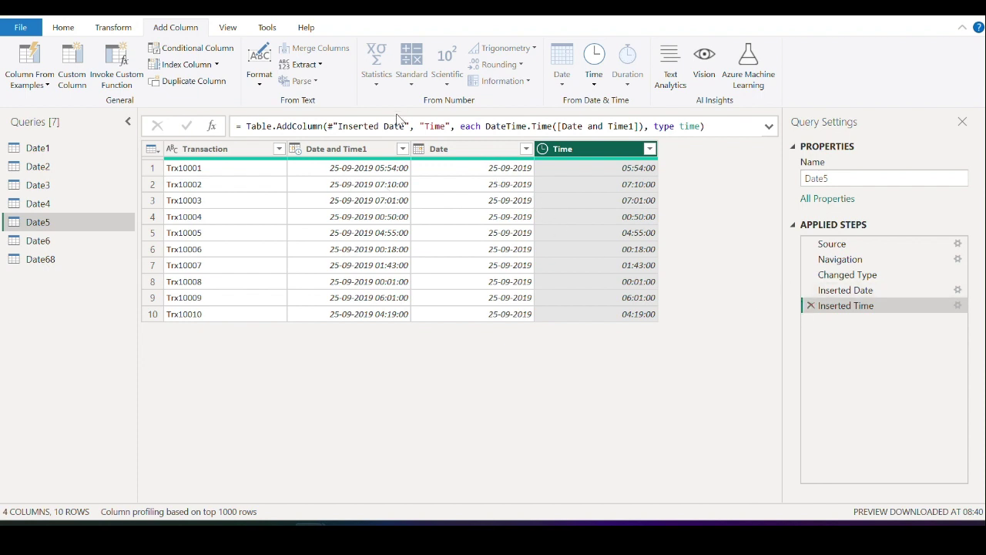
# Remove the extracted Date column from the Date5 query
pyautogui.click(461, 150)
pyautogui.rightClick(460, 150)
pyautogui.click(485, 173)
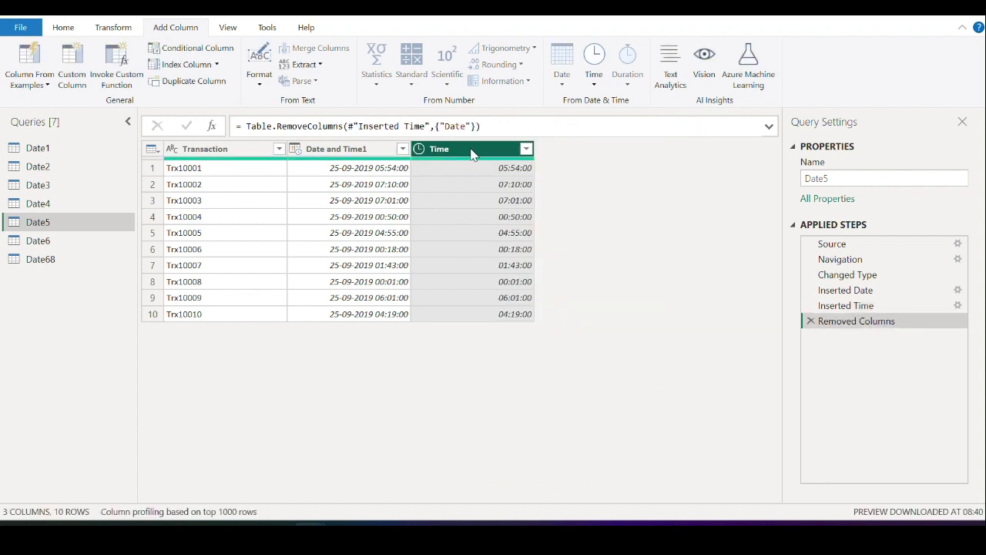
# Add a column that extracts the hour from the Time column
pyautogui.click(592, 83)
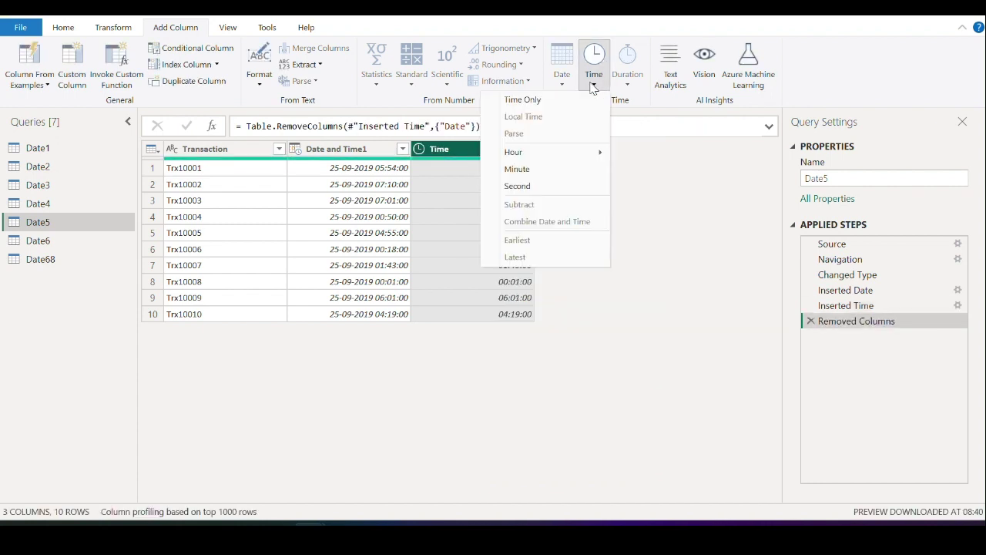
pyautogui.moveTo(592, 155)
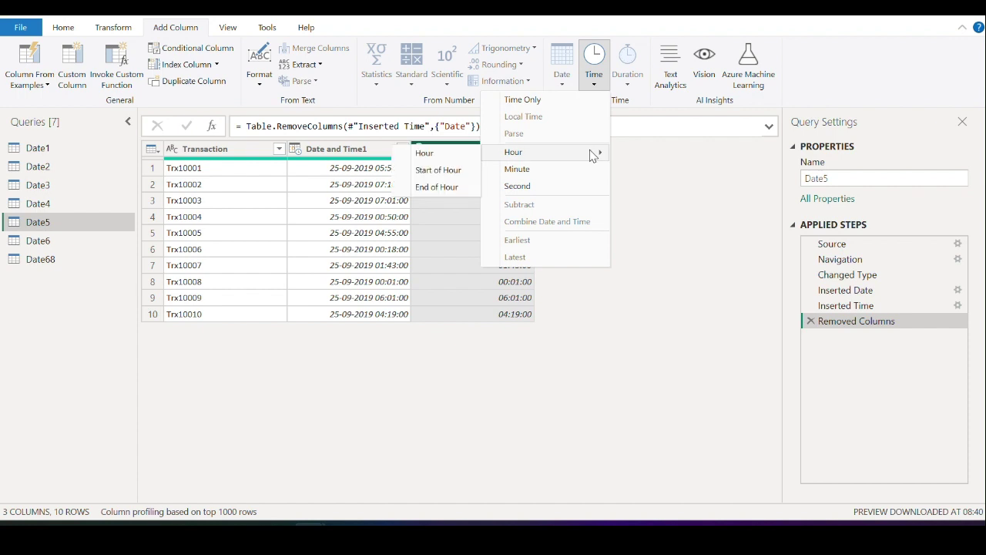
pyautogui.click(424, 155)
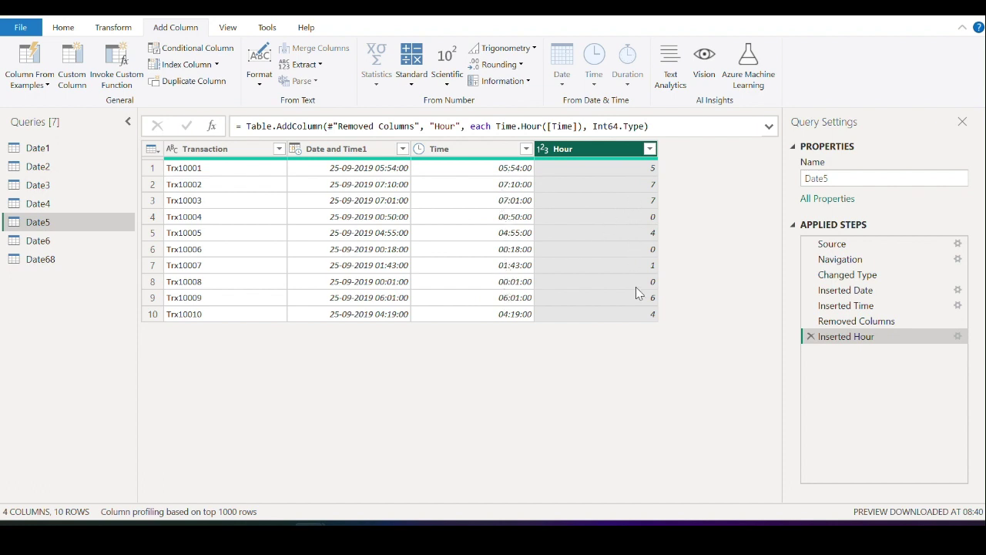
# Add a Minute column and a Second column, both extracted from the Time column
pyautogui.click(468, 150)
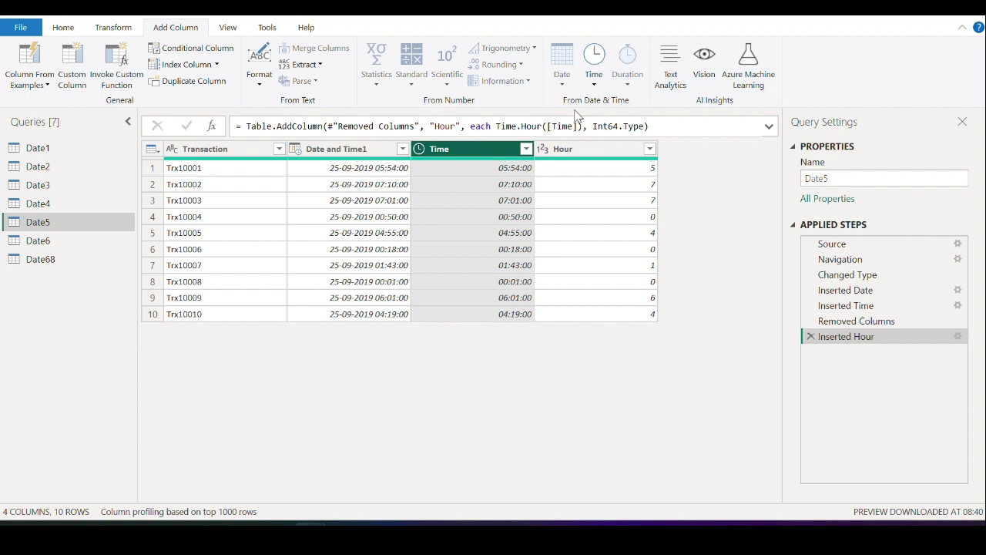
pyautogui.click(591, 76)
pyautogui.click(534, 169)
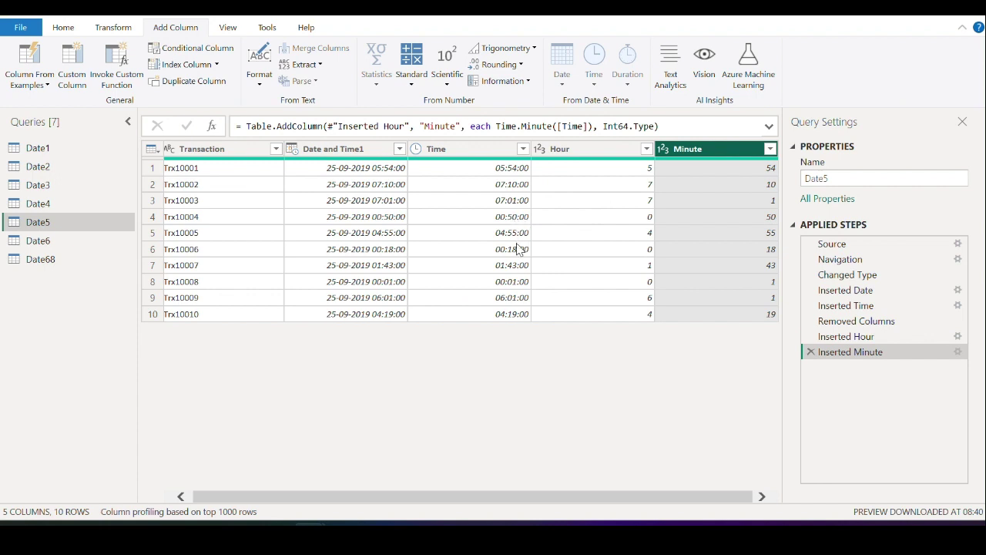
pyautogui.click(487, 152)
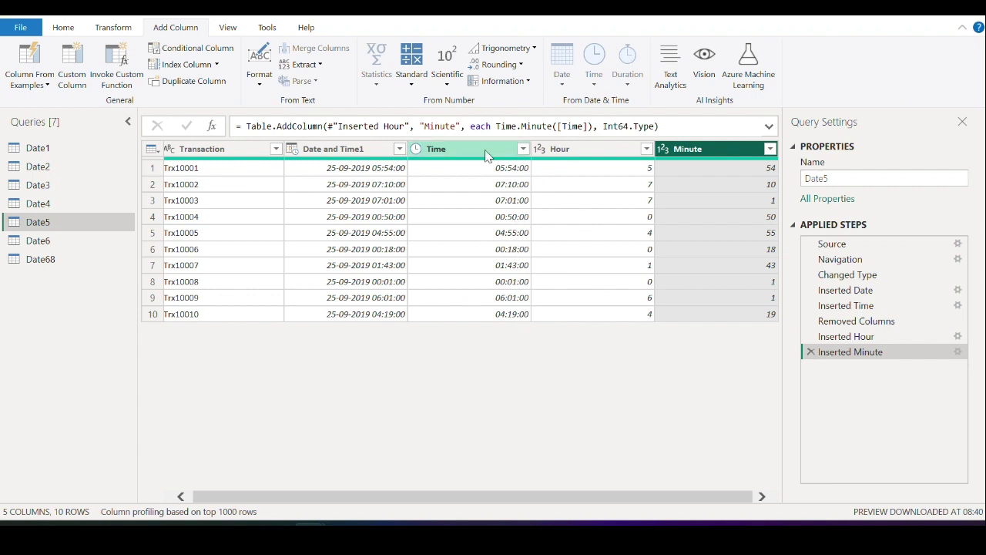
pyautogui.click(597, 73)
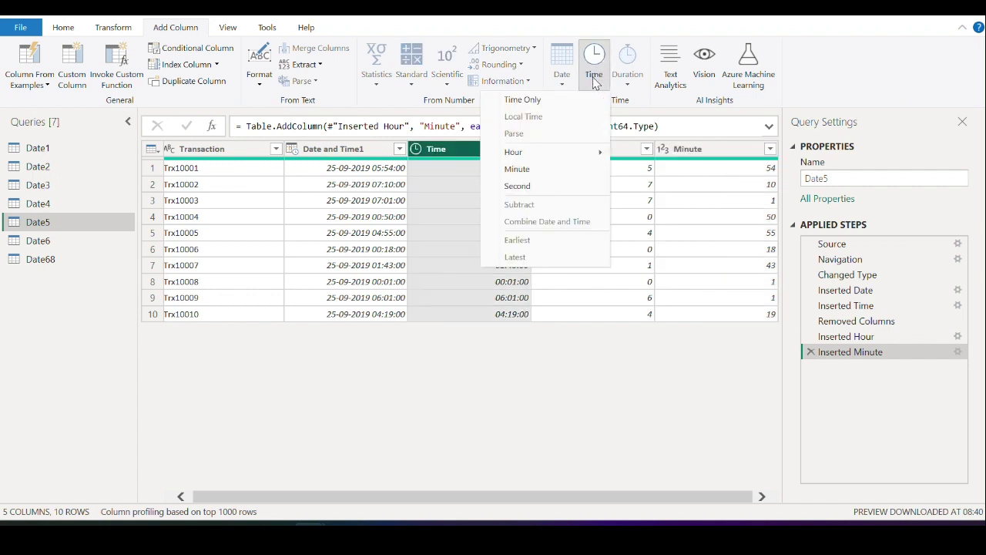
pyautogui.click(543, 190)
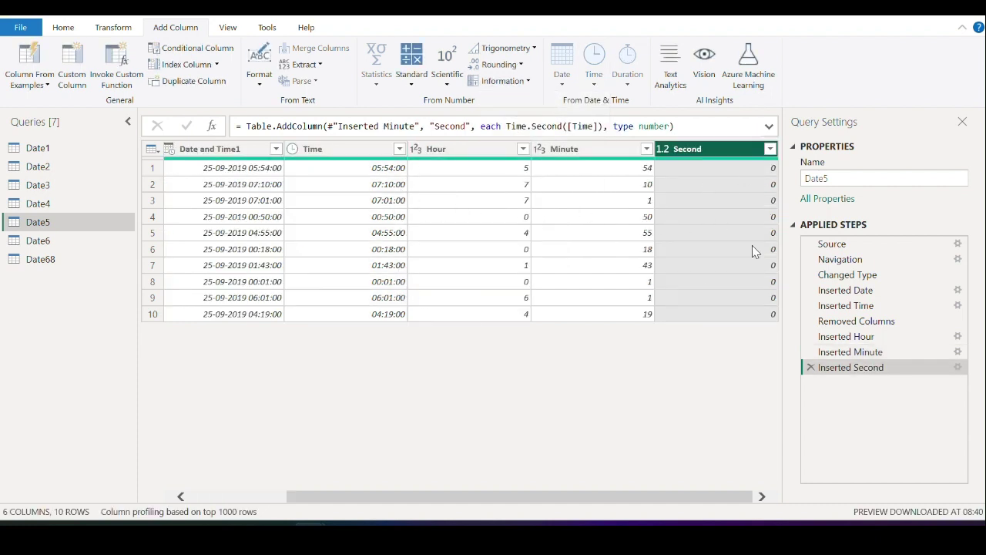
# Delete the Inserted Second, Inserted Minute and Inserted Hour steps from the Date5 query
pyautogui.click(810, 367)
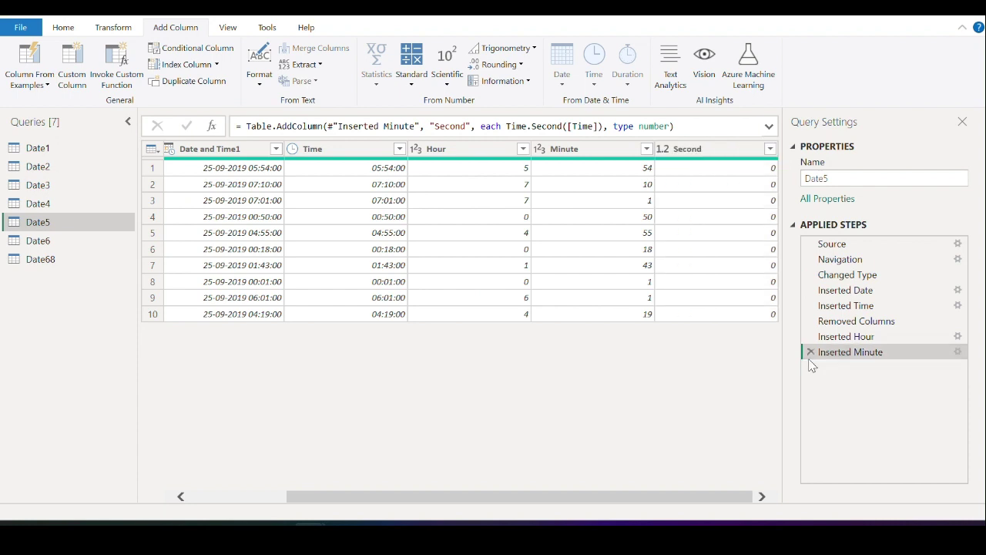
pyautogui.click(811, 351)
pyautogui.click(810, 337)
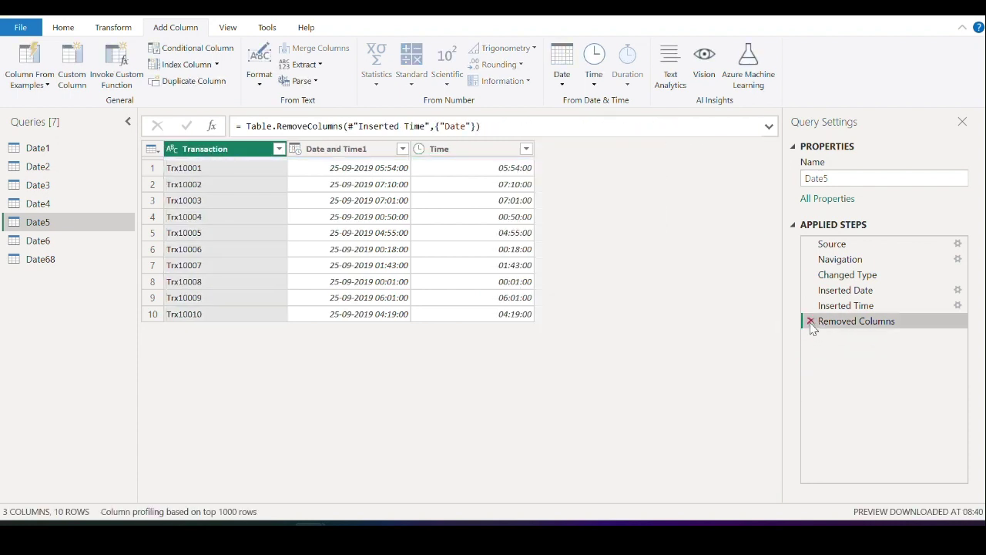
# Check the time functions available for the Time column alone and duplicate that column
pyautogui.click(466, 150)
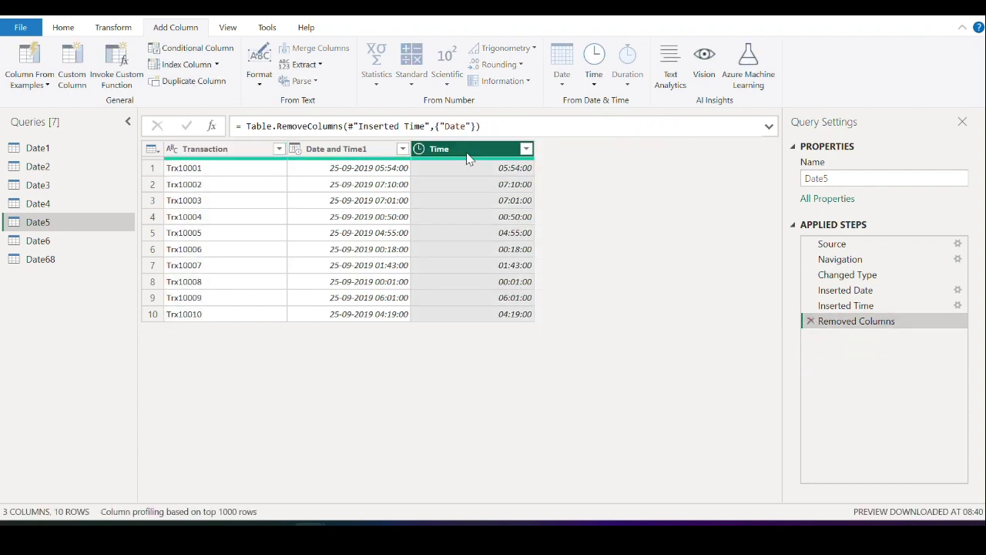
pyautogui.click(597, 80)
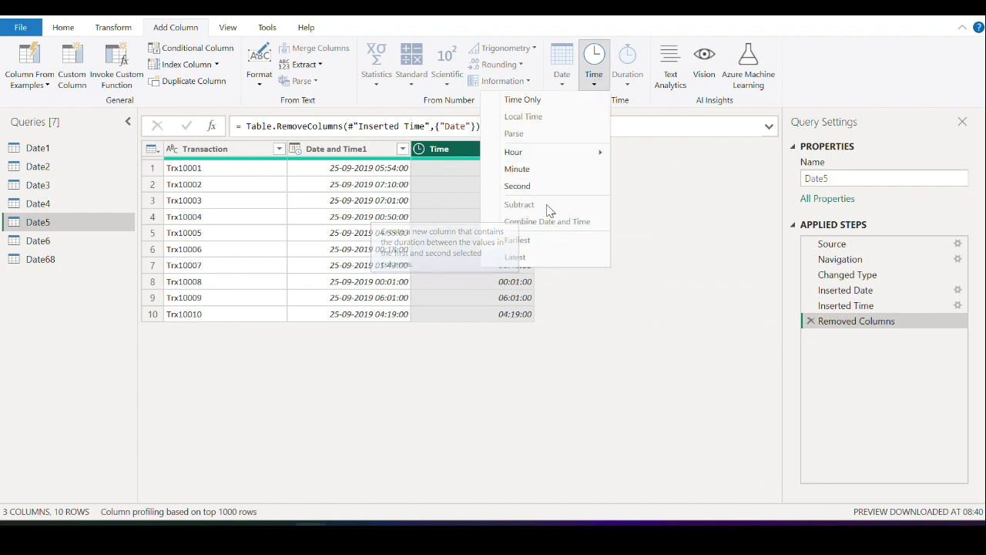
pyautogui.click(662, 230)
pyautogui.rightClick(465, 153)
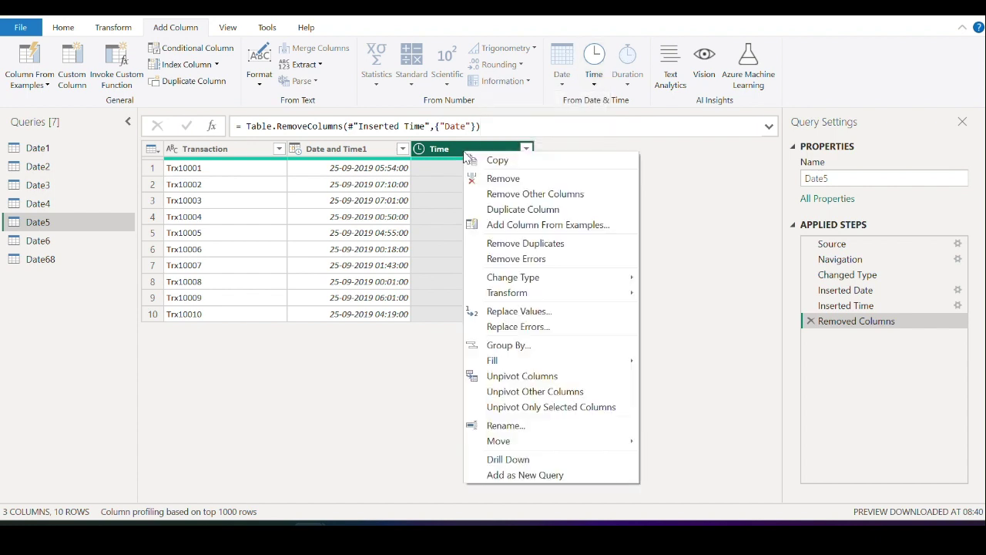
pyautogui.click(510, 210)
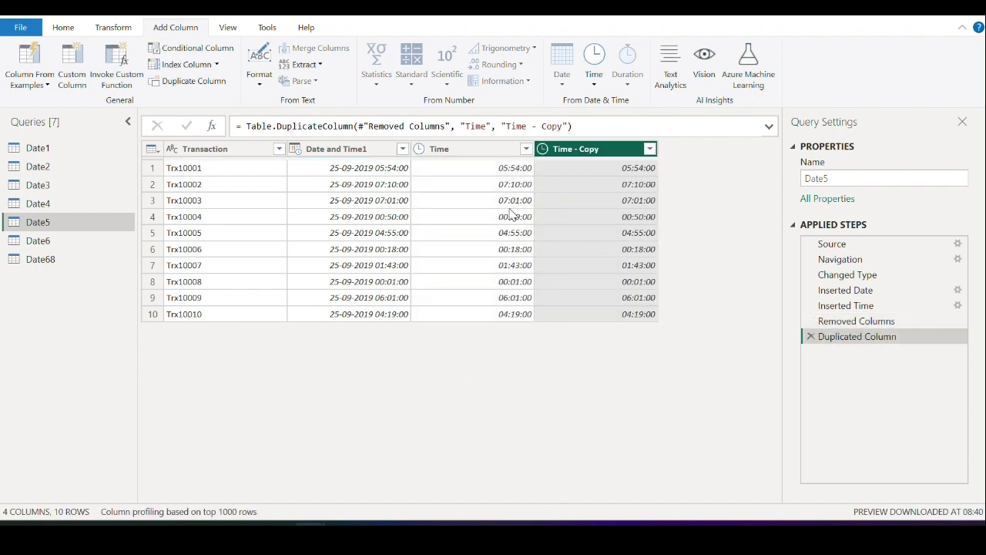
# Select the Time and Time - Copy columns together and view the time functions available for two columns
pyautogui.click(614, 191)
pyautogui.click(475, 151)
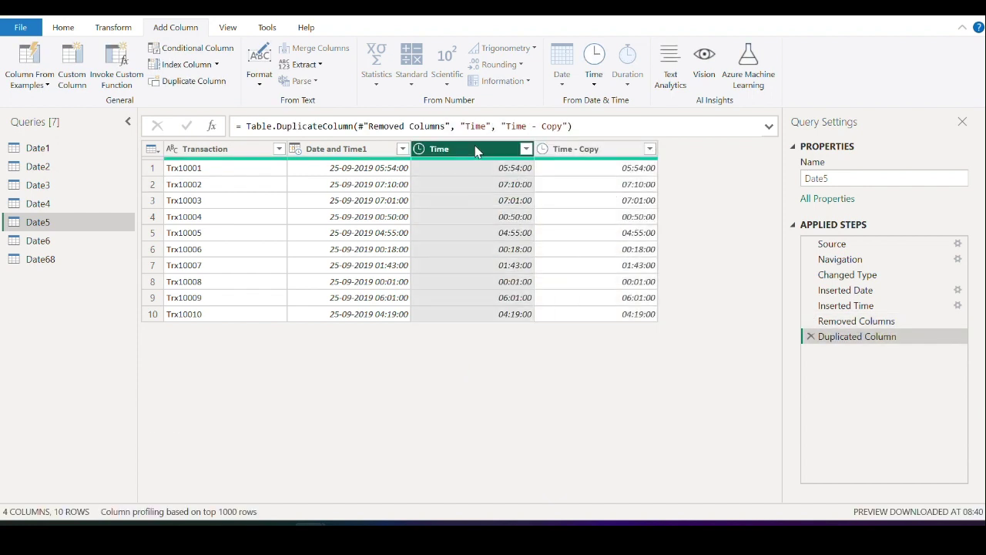
pyautogui.keyDown('ctrl'); pyautogui.click(590, 150); pyautogui.keyUp('ctrl')
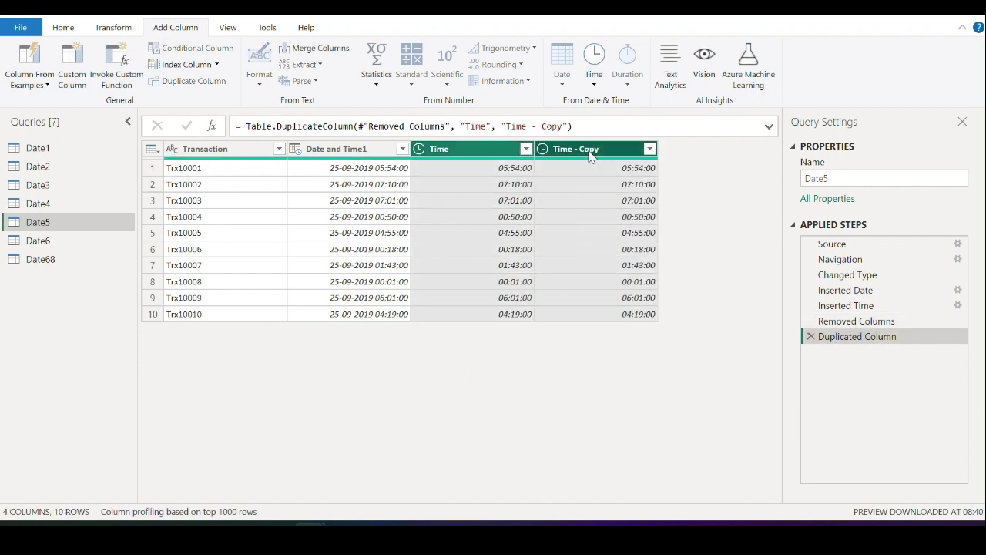
pyautogui.click(594, 81)
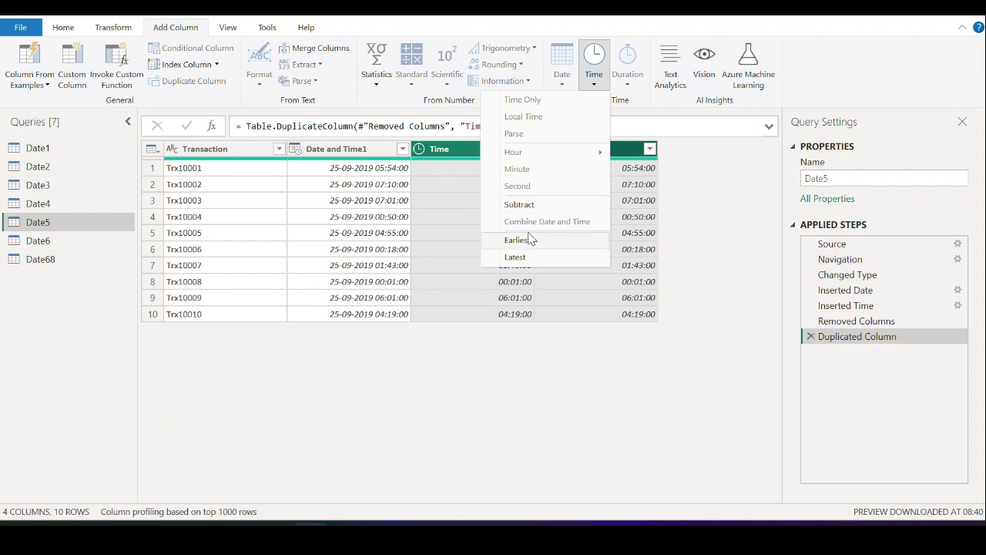
pyautogui.click(734, 182)
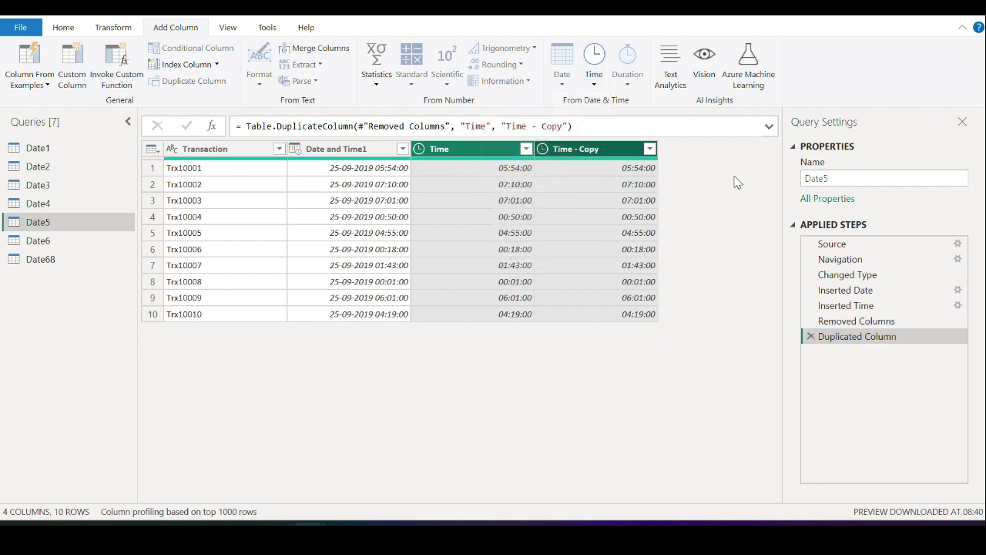
pyautogui.click(601, 86)
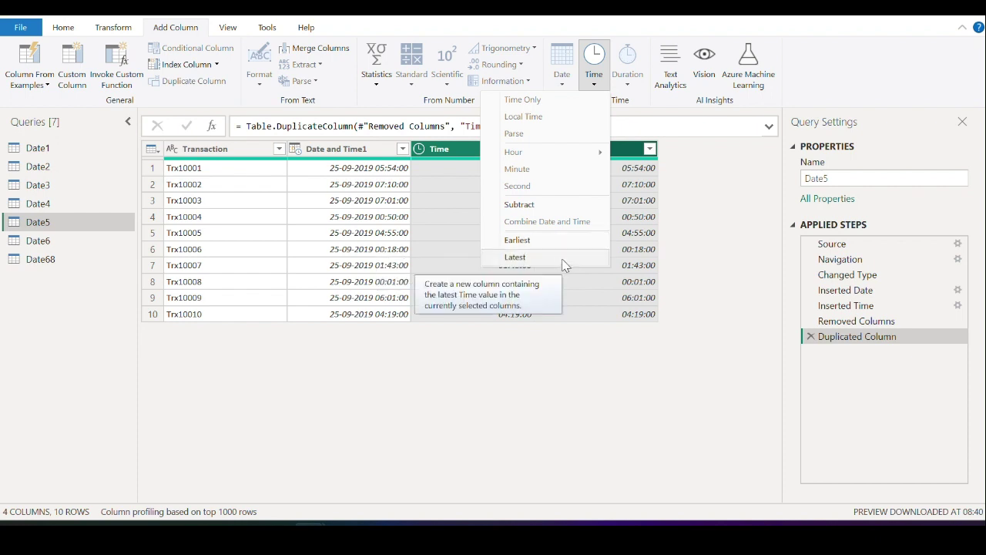
pyautogui.click(740, 181)
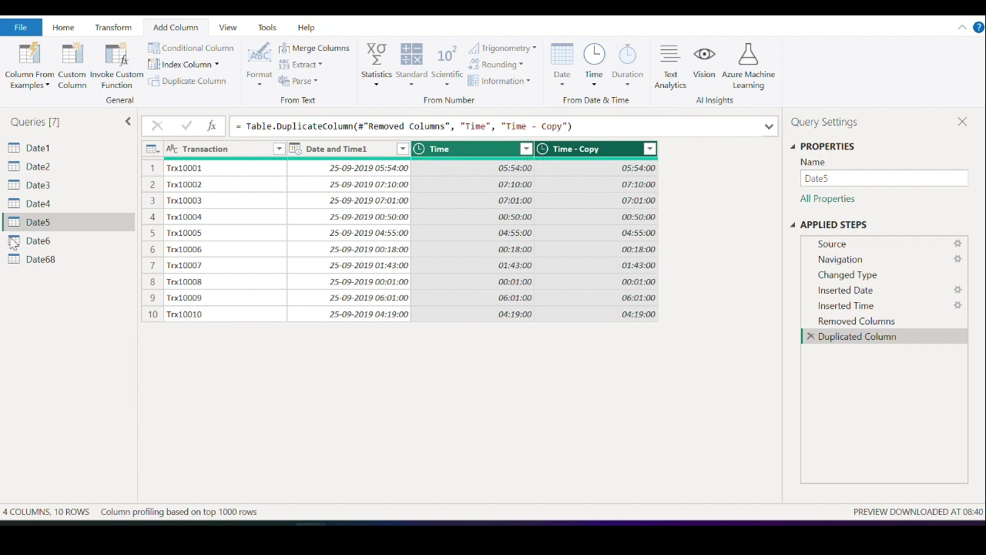
# Look at the Date6 query, then return to Date5 and remove its Time - Copy column
pyautogui.click(35, 240)
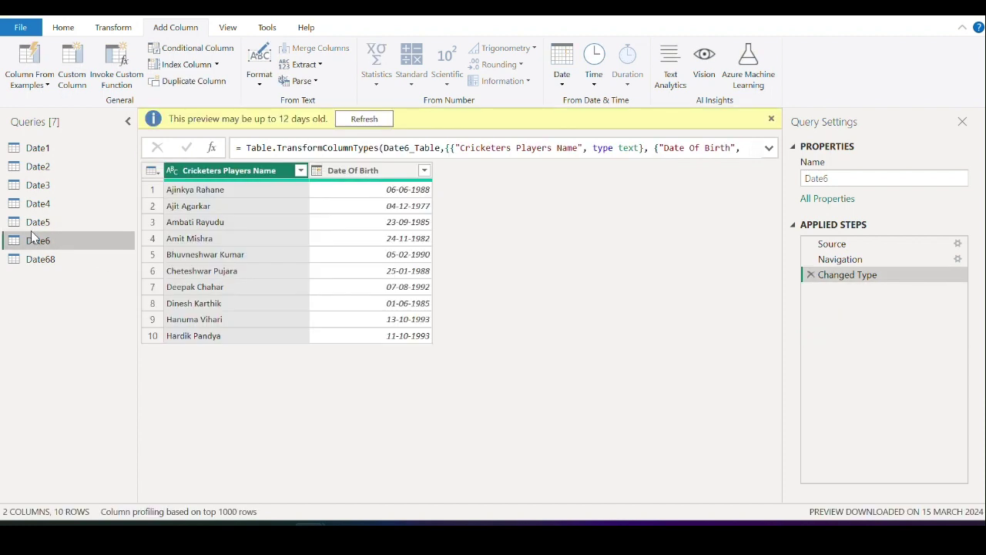
pyautogui.click(96, 222)
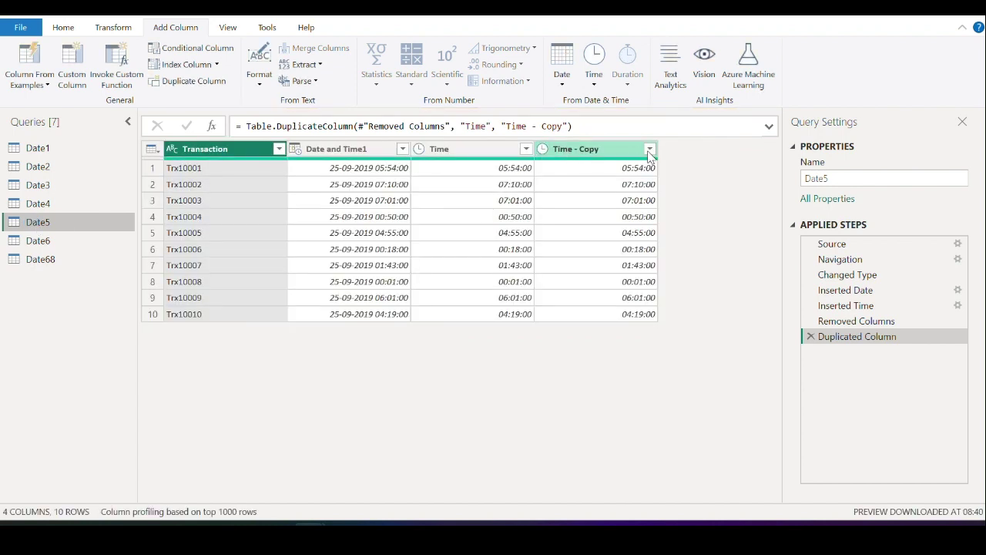
pyautogui.rightClick(582, 156)
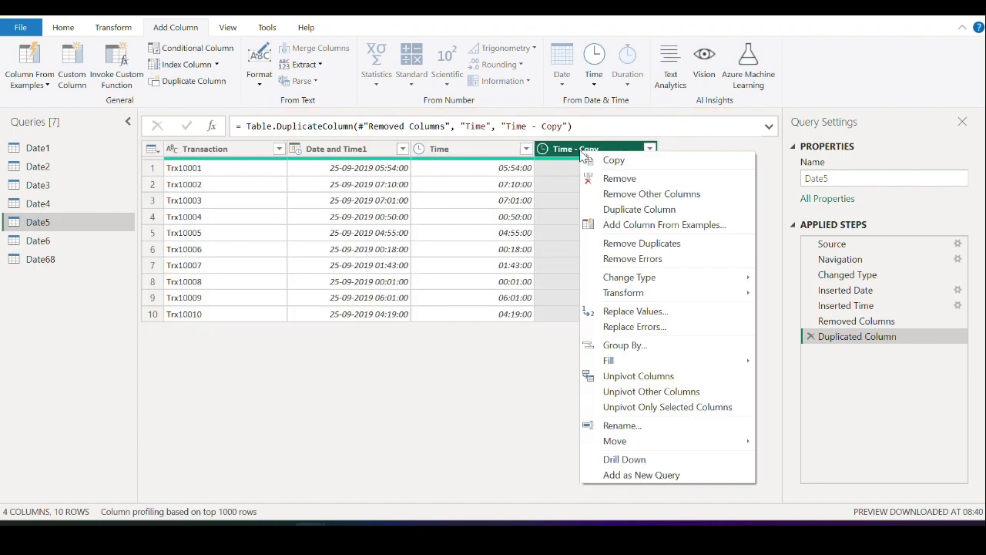
pyautogui.click(609, 179)
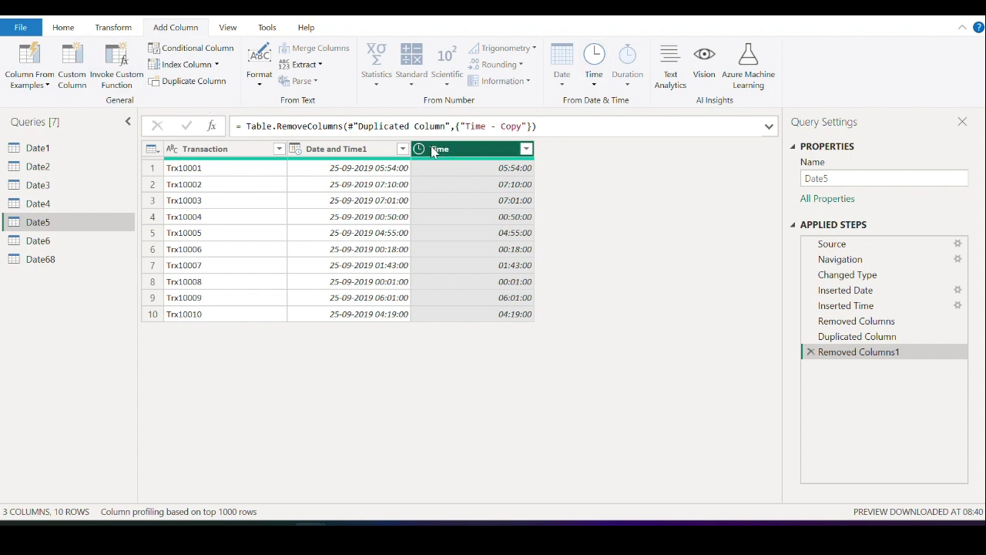
pyautogui.click(113, 28)
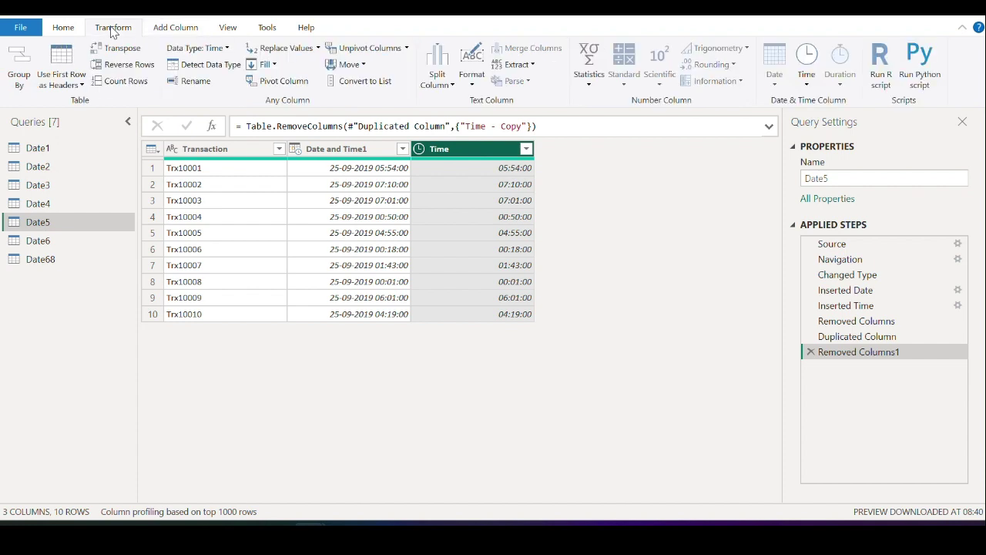
pyautogui.click(176, 28)
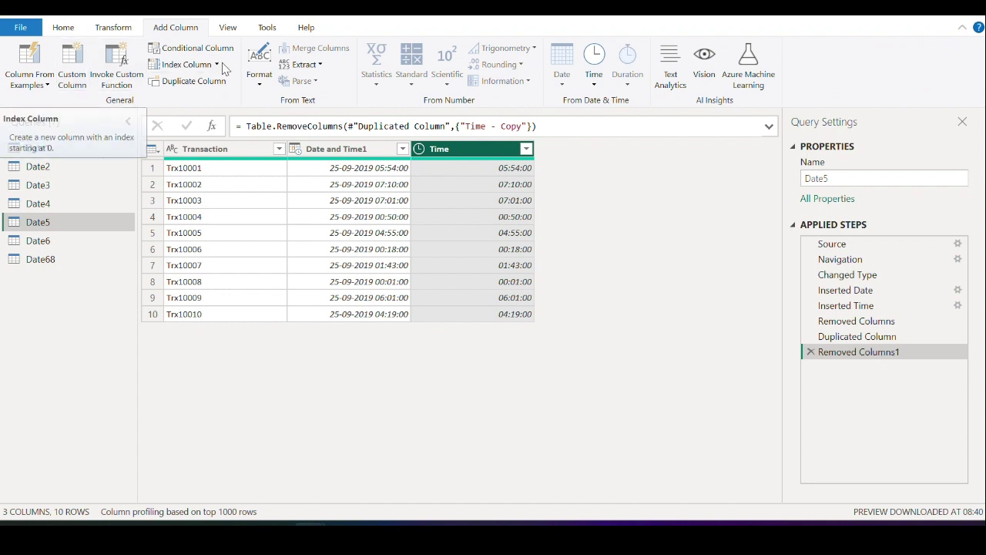
pyautogui.click(63, 29)
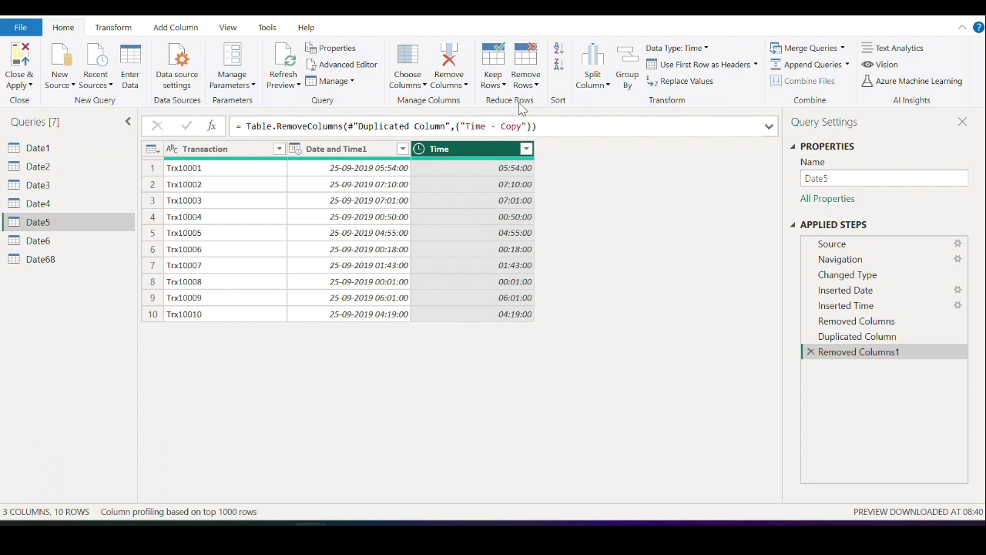
pyautogui.click(422, 85)
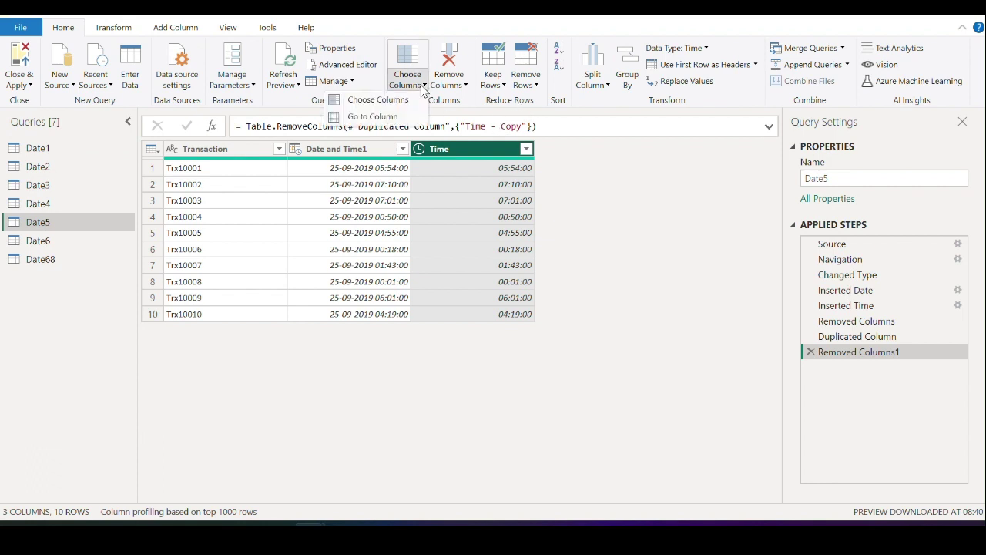
pyautogui.click(422, 86)
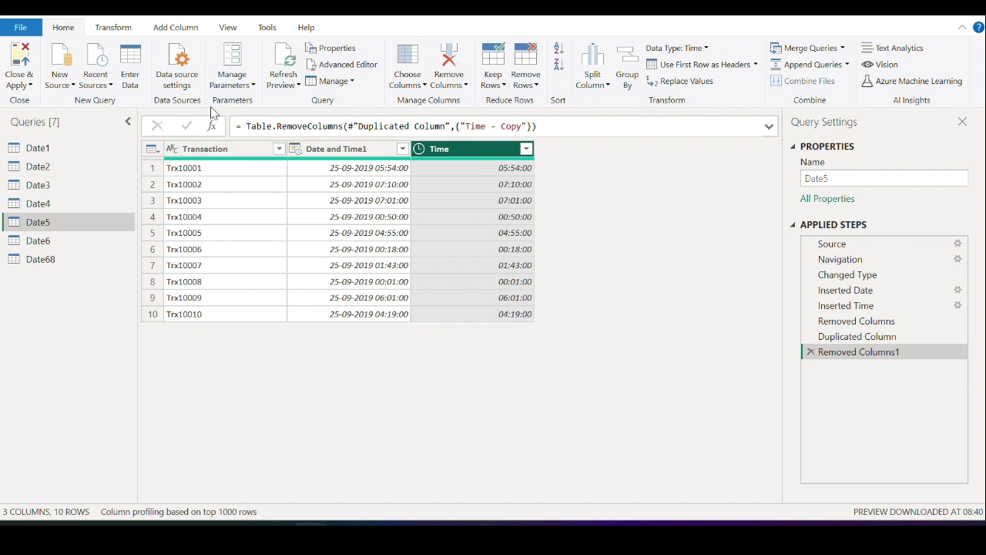
# Create a two-column table by entering 05:30:28 in Column1 and 08:20:38 in Column2, keeping the name Table
pyautogui.click(128, 66)
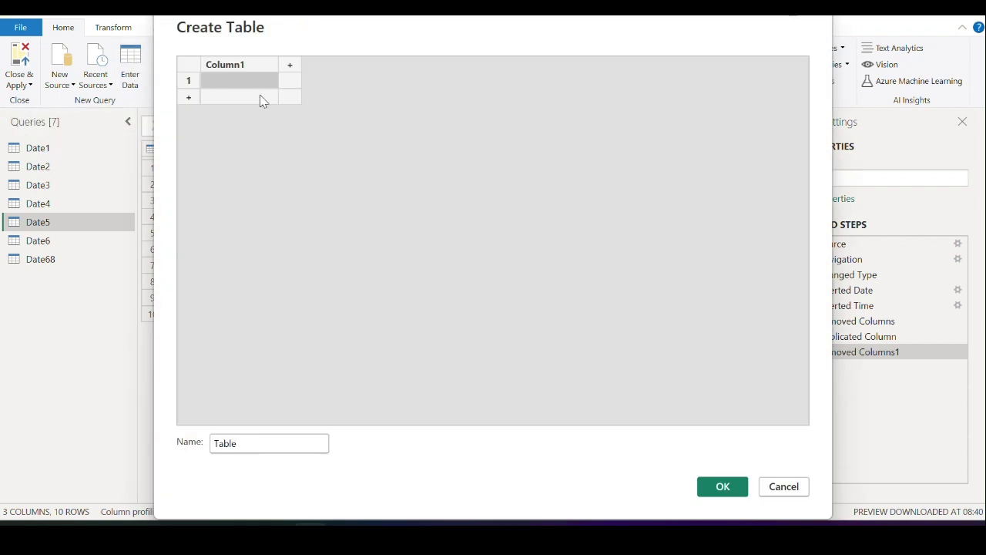
pyautogui.click(239, 84)
pyautogui.click(289, 65)
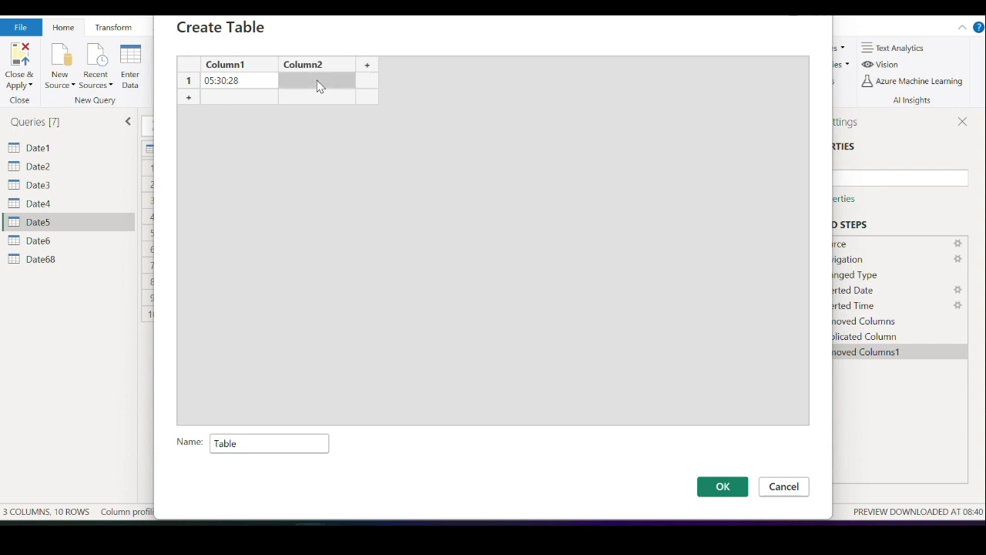
pyautogui.click(319, 80)
pyautogui.write('08:20:38')
pyautogui.click(712, 486)
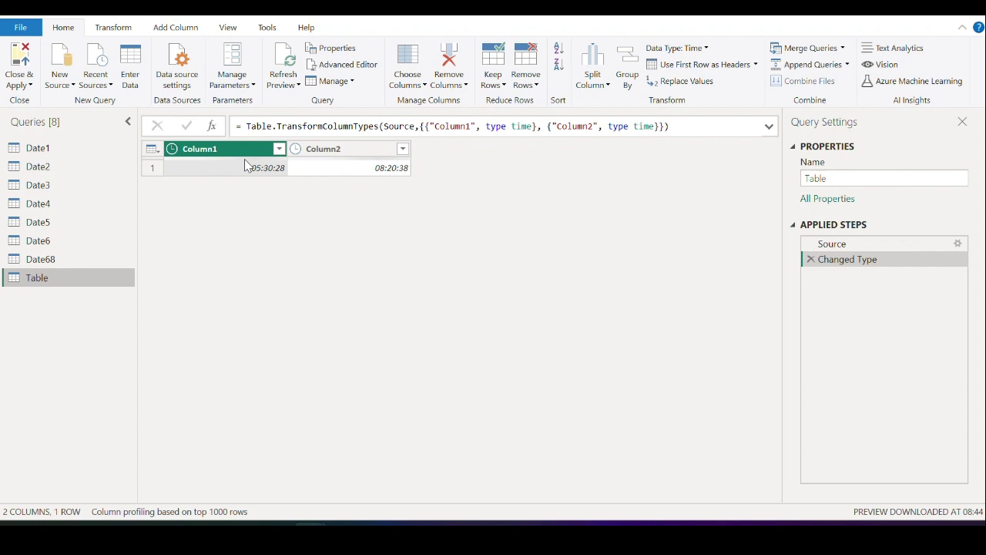
# Add a time subtraction column that subtracts Column2 from Column1 in the new table
pyautogui.click(337, 149)
pyautogui.click(243, 151)
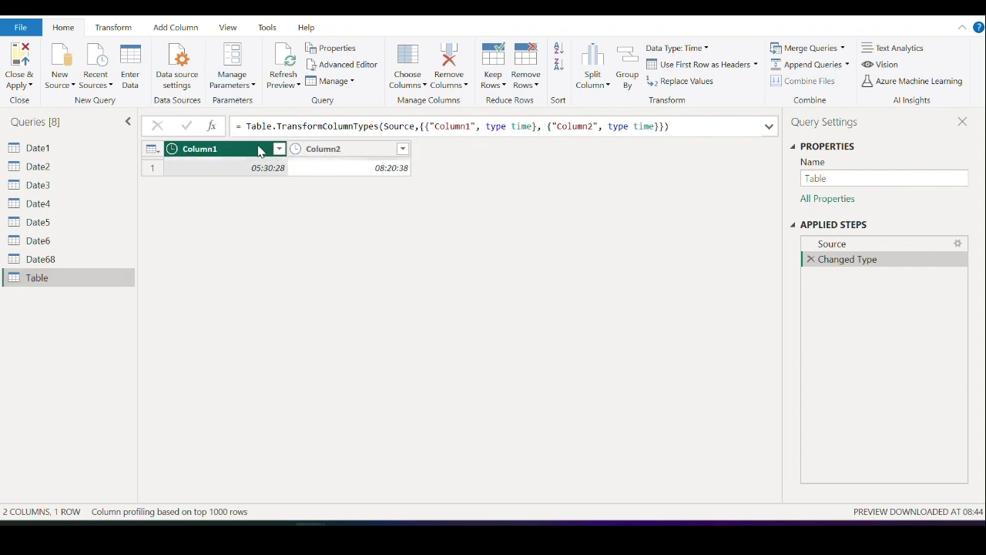
pyautogui.keyDown('ctrl'); pyautogui.click(320, 149); pyautogui.keyUp('ctrl')
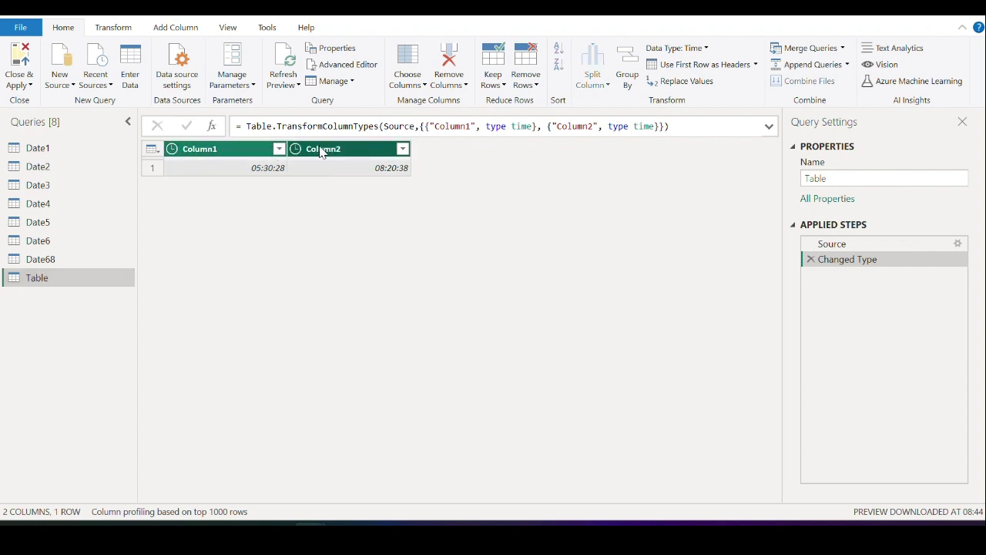
pyautogui.click(185, 30)
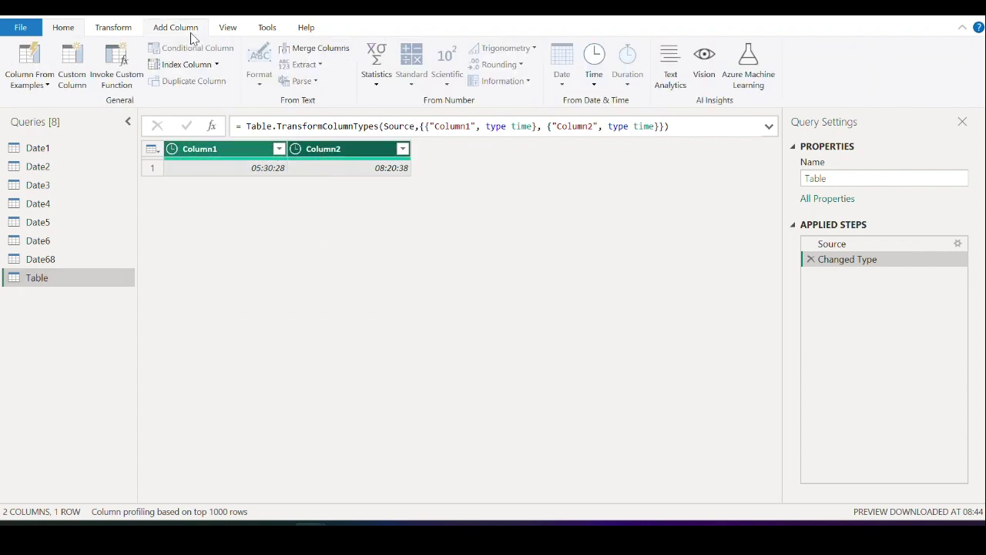
pyautogui.click(598, 86)
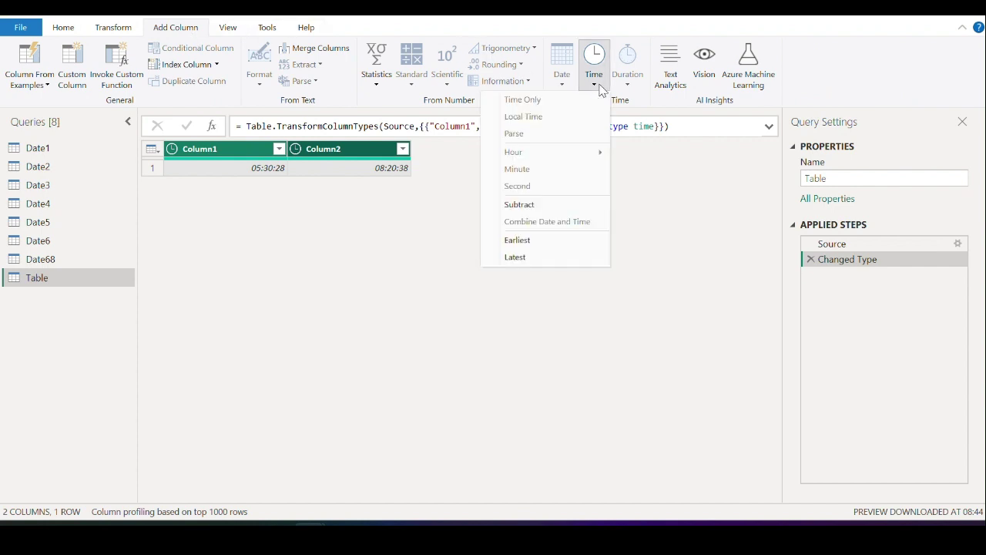
pyautogui.click(537, 206)
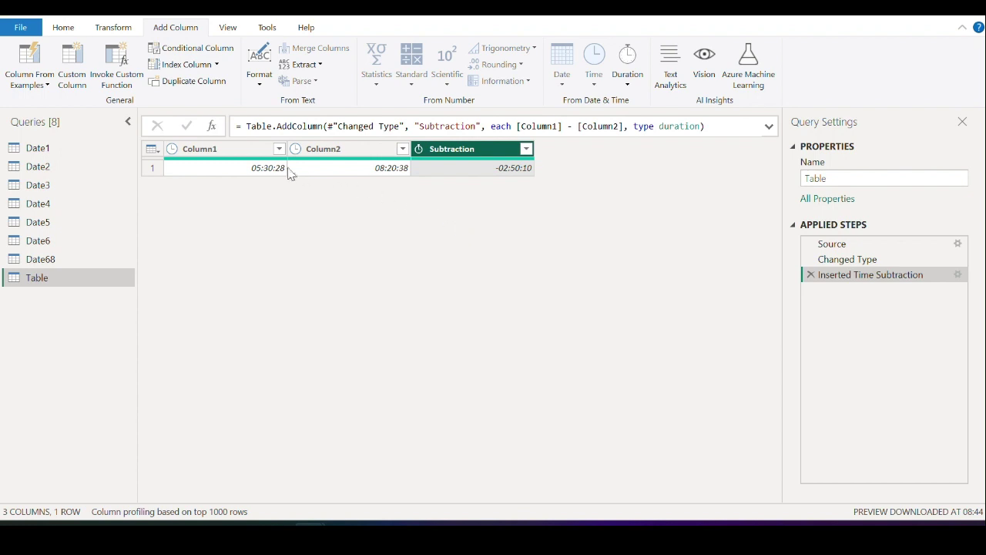
# Add a column with the earliest time of Column1 and Column2
pyautogui.click(241, 153)
pyautogui.keyDown('ctrl'); pyautogui.click(316, 151); pyautogui.keyUp('ctrl')
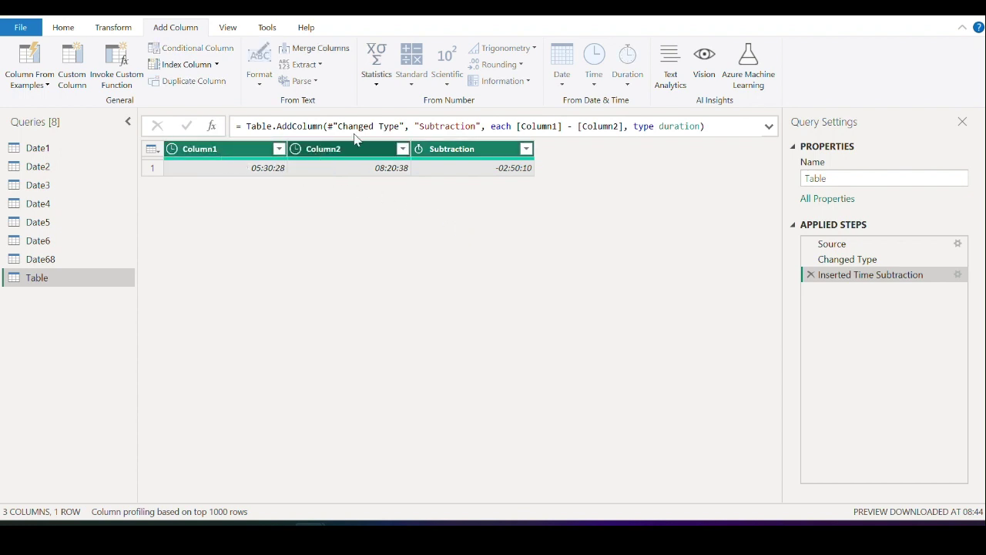
pyautogui.click(460, 154)
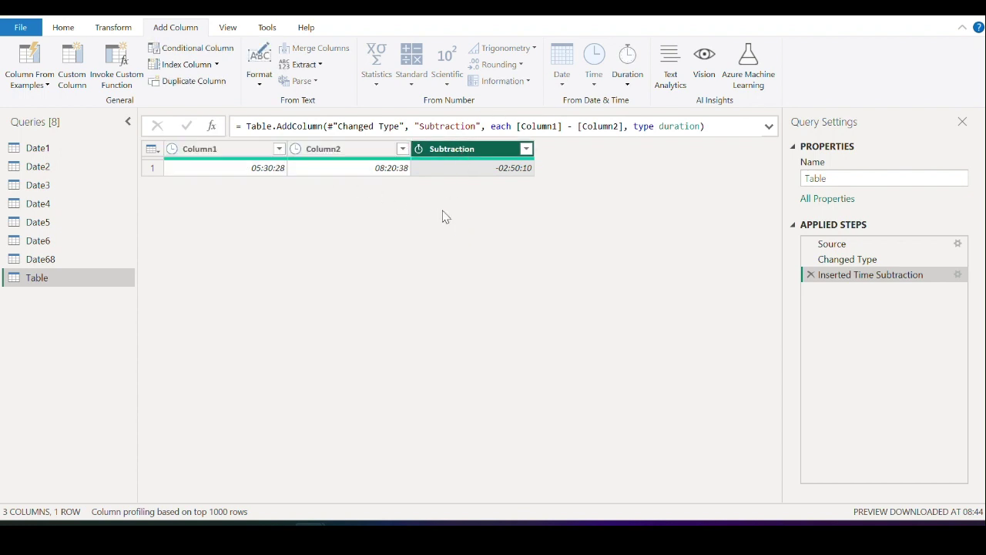
pyautogui.click(356, 154)
pyautogui.keyDown('ctrl'); pyautogui.click(195, 154); pyautogui.keyUp('ctrl')
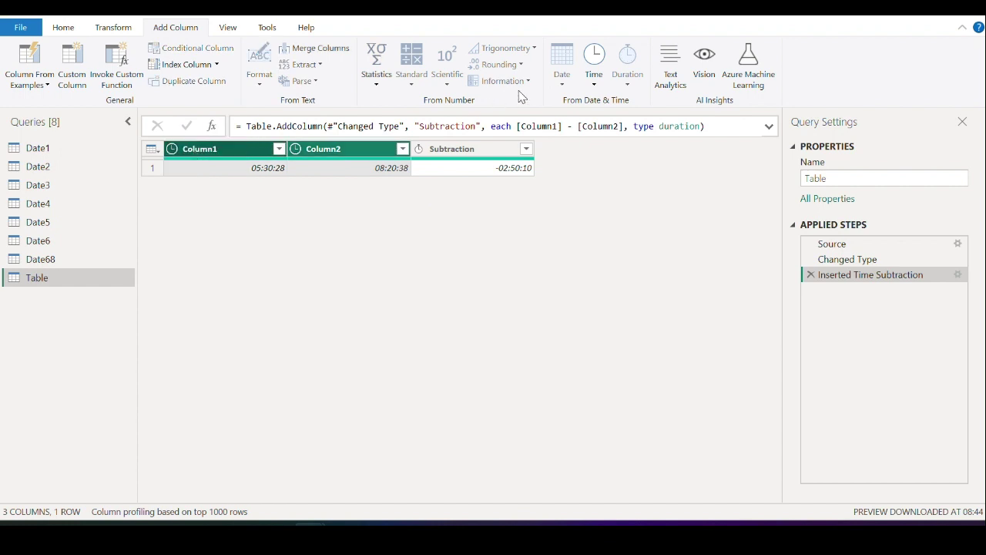
pyautogui.click(592, 83)
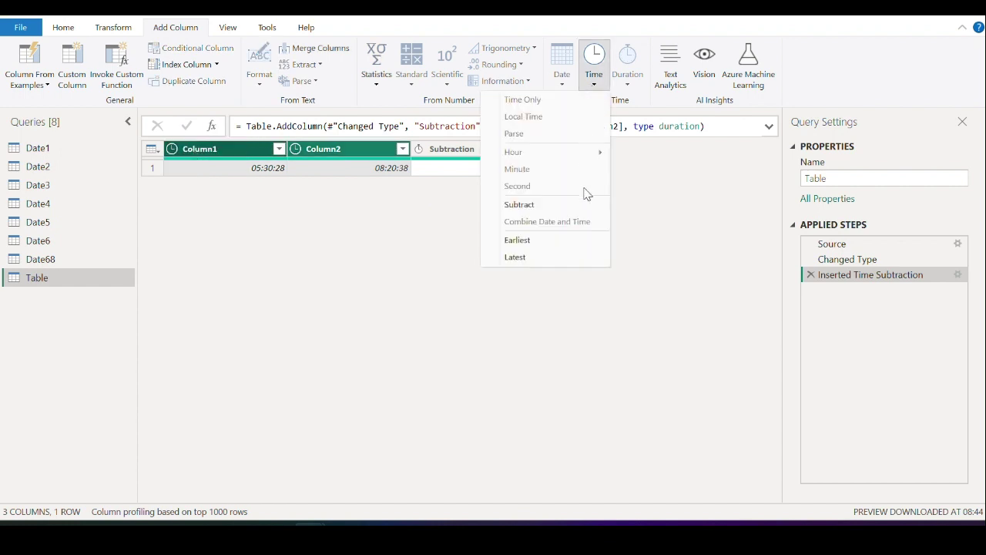
pyautogui.click(541, 242)
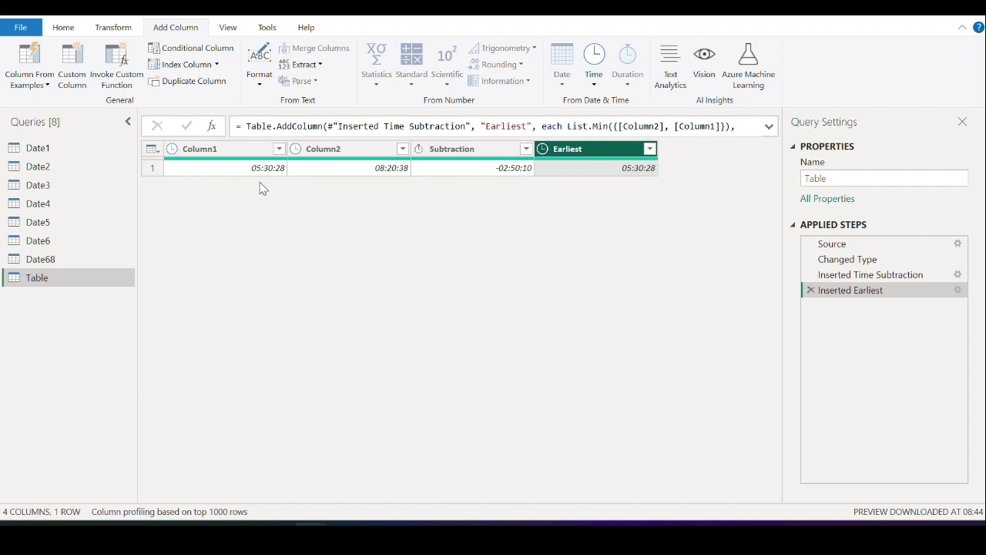
# Add a column with the latest time of Column2 and Column1
pyautogui.keyDown('ctrl'); pyautogui.click(262, 151); pyautogui.keyUp('ctrl')
pyautogui.click(332, 153)
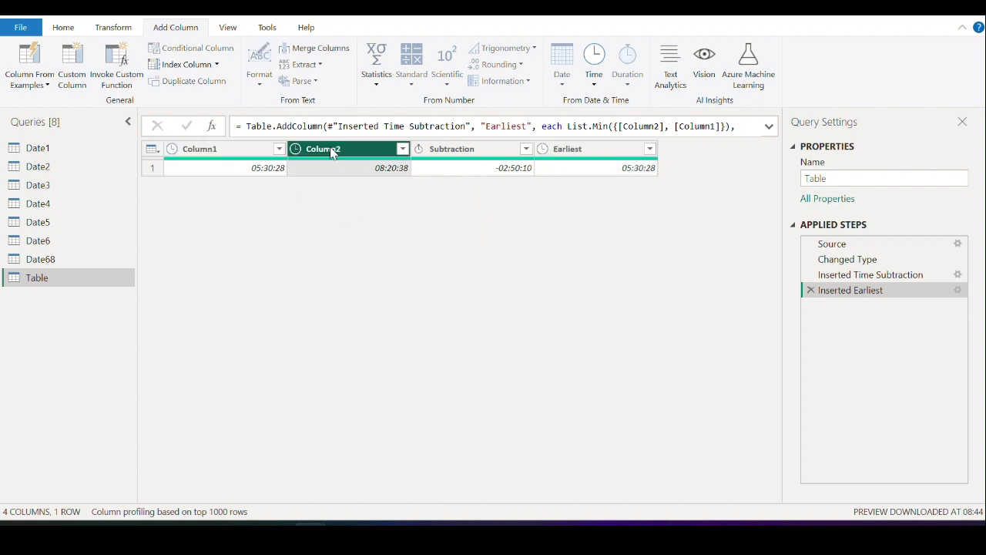
pyautogui.keyDown('ctrl'); pyautogui.click(237, 150); pyautogui.keyUp('ctrl')
pyautogui.click(590, 88)
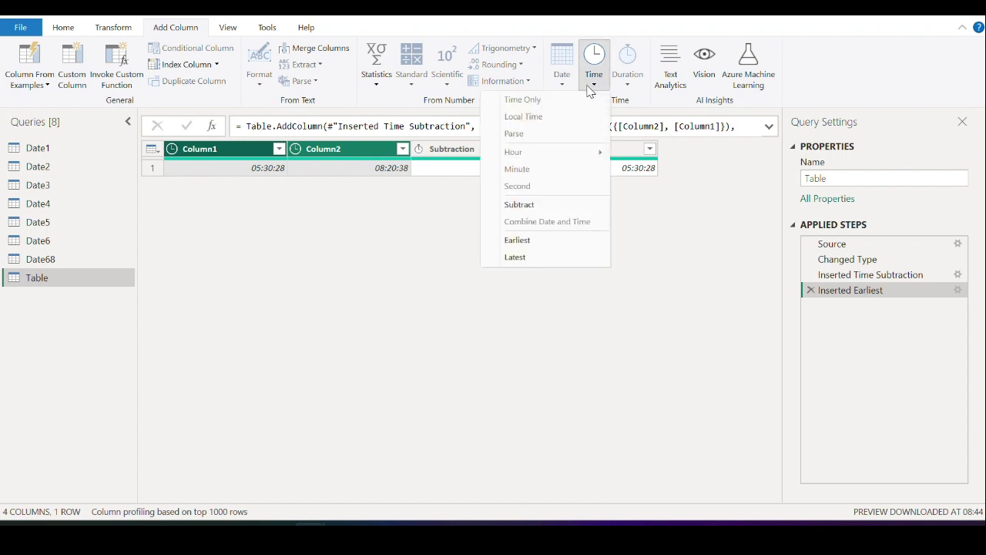
pyautogui.click(526, 257)
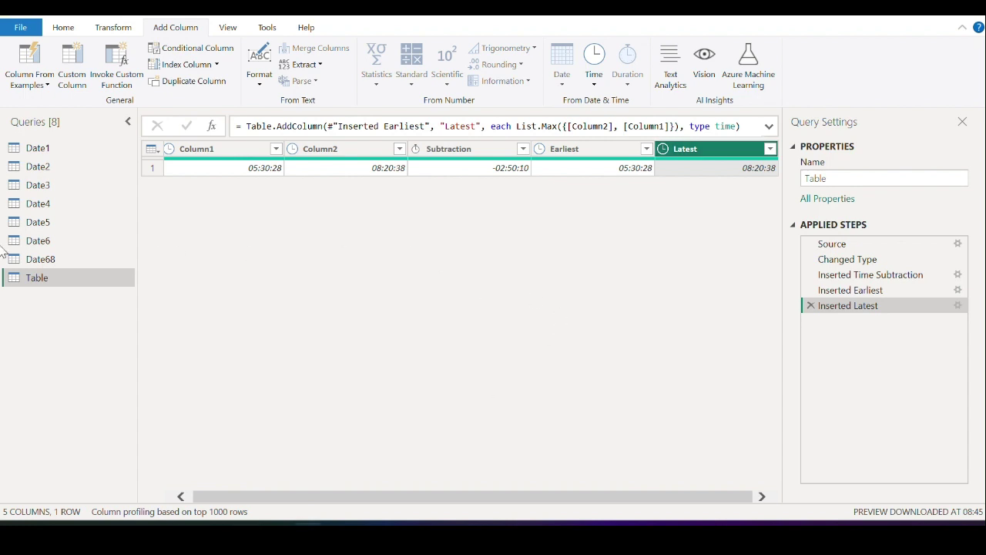
# Return to the Date5 query and review the date and time functions available for the Transaction column
pyautogui.click(38, 223)
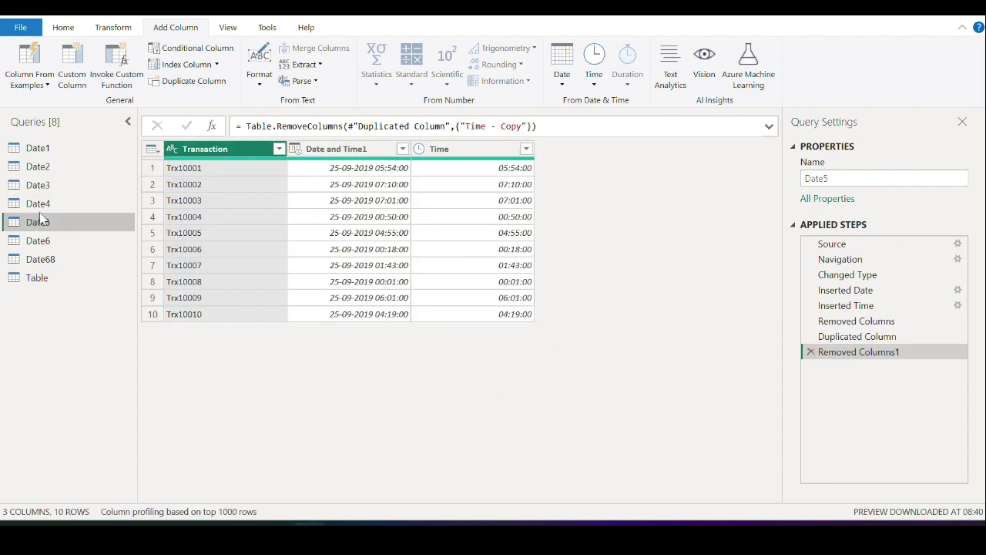
pyautogui.click(565, 91)
pyautogui.click(596, 89)
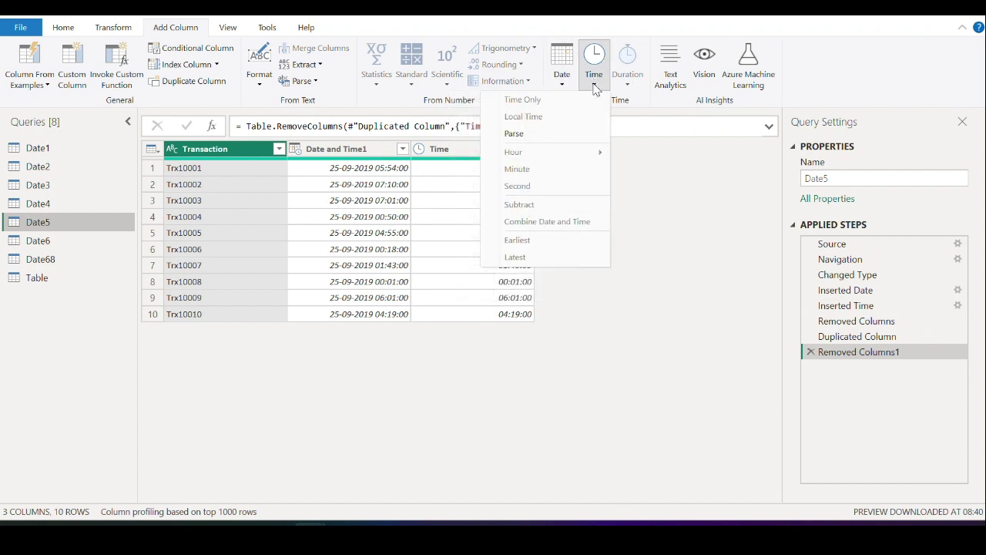
pyautogui.click(563, 89)
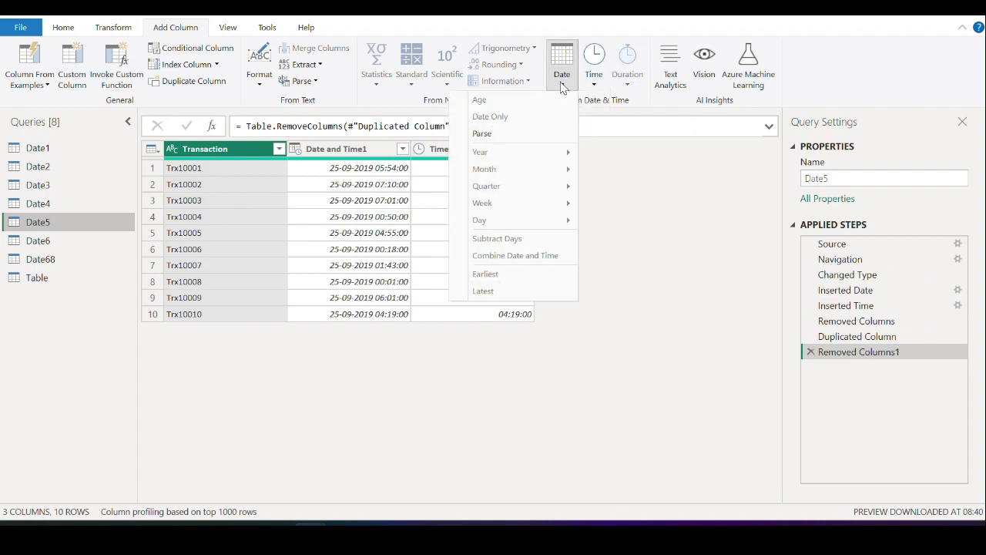
pyautogui.click(693, 150)
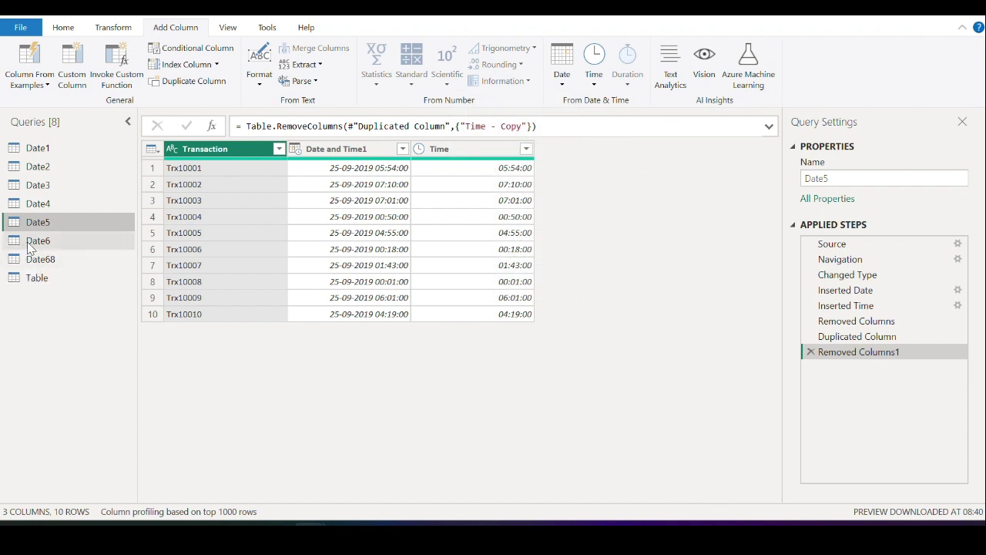
# Refresh the Date6 query preview, add an Age column calculated from Date Of Birth, and check its data type
pyautogui.click(106, 241)
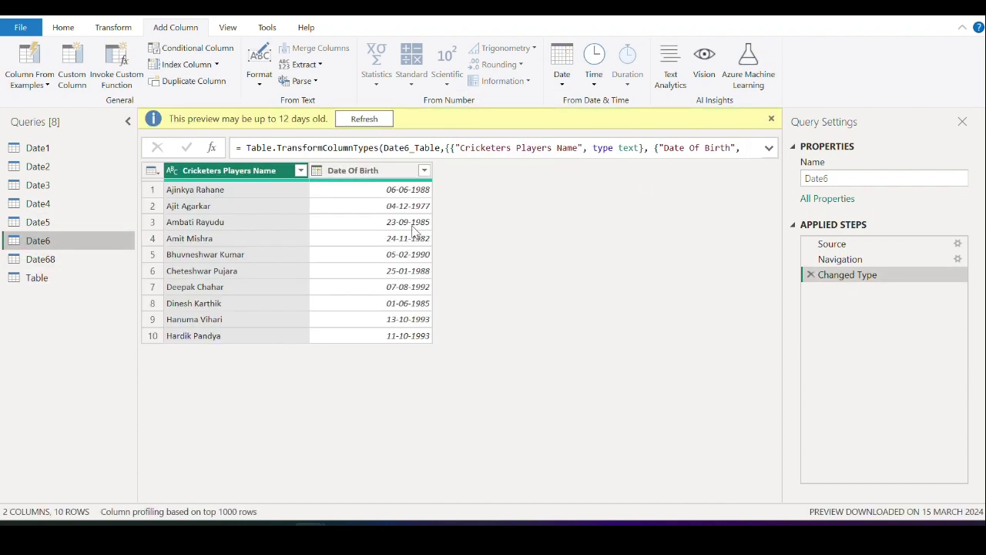
pyautogui.click(368, 121)
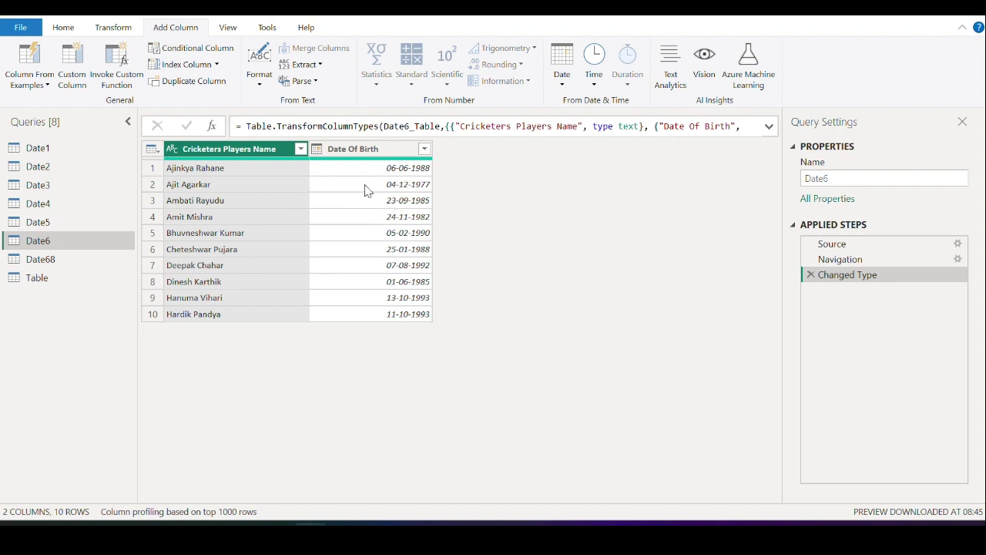
pyautogui.click(363, 154)
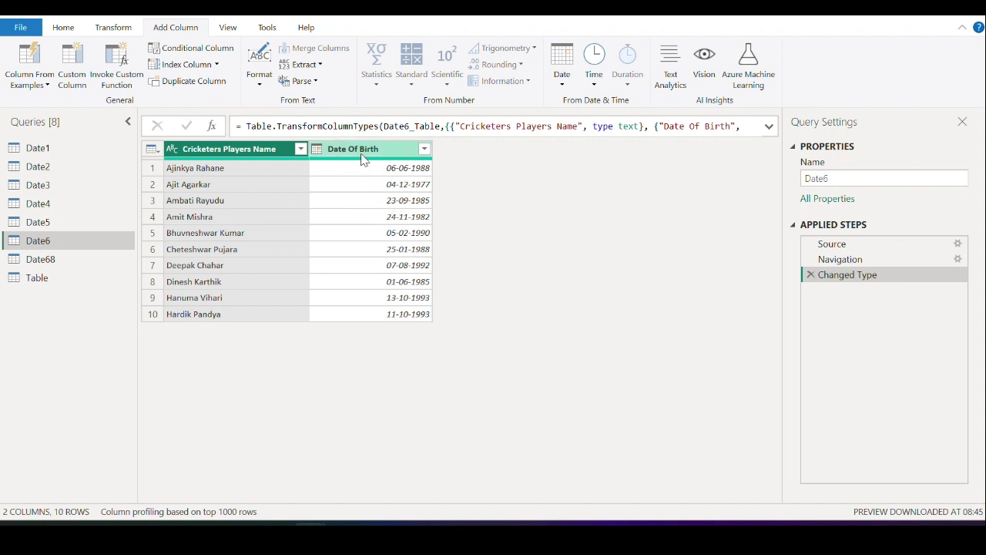
pyautogui.click(563, 84)
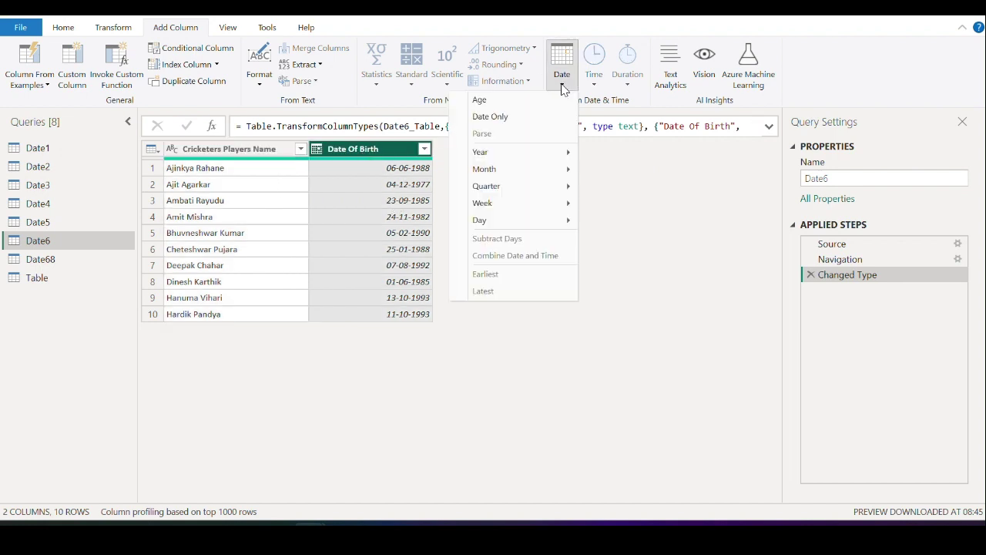
pyautogui.click(491, 101)
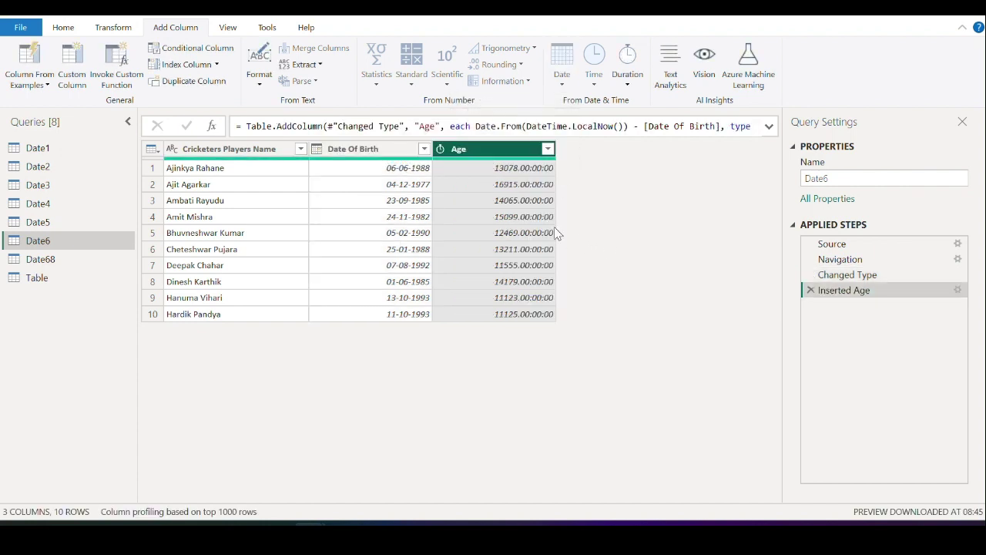
pyautogui.click(441, 150)
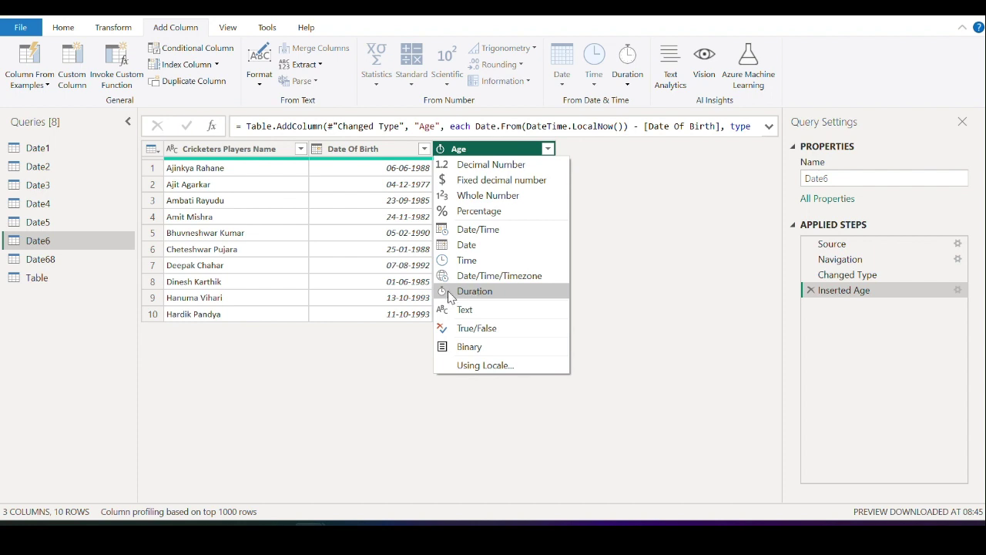
pyautogui.click(641, 205)
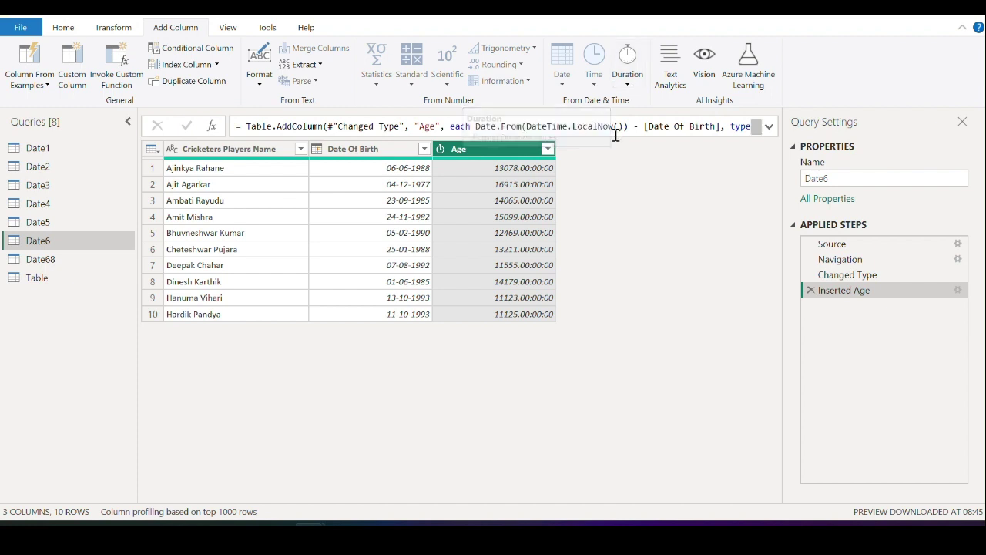
# Add a second age column from Date Of Birth in Date6 and remove that duplicate again
pyautogui.click(377, 149)
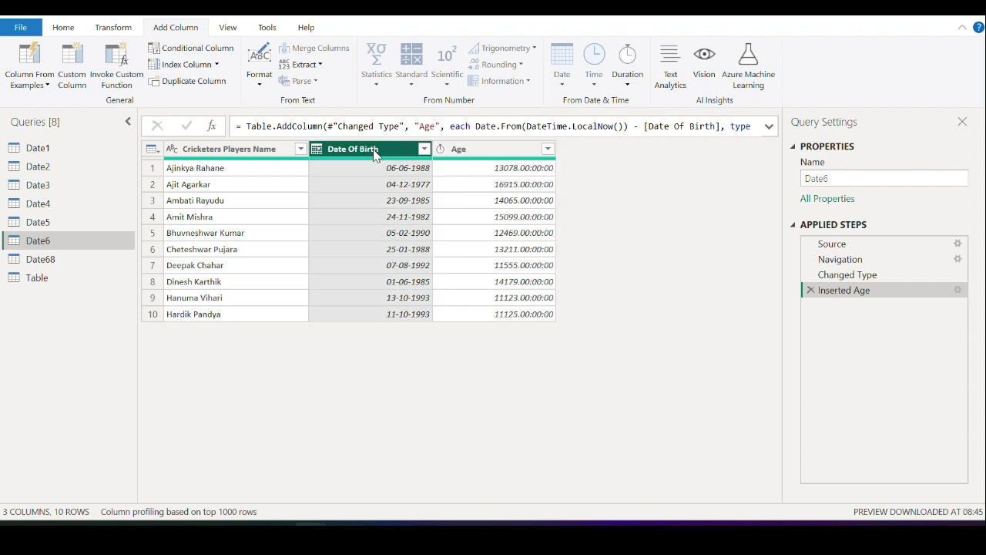
pyautogui.click(562, 83)
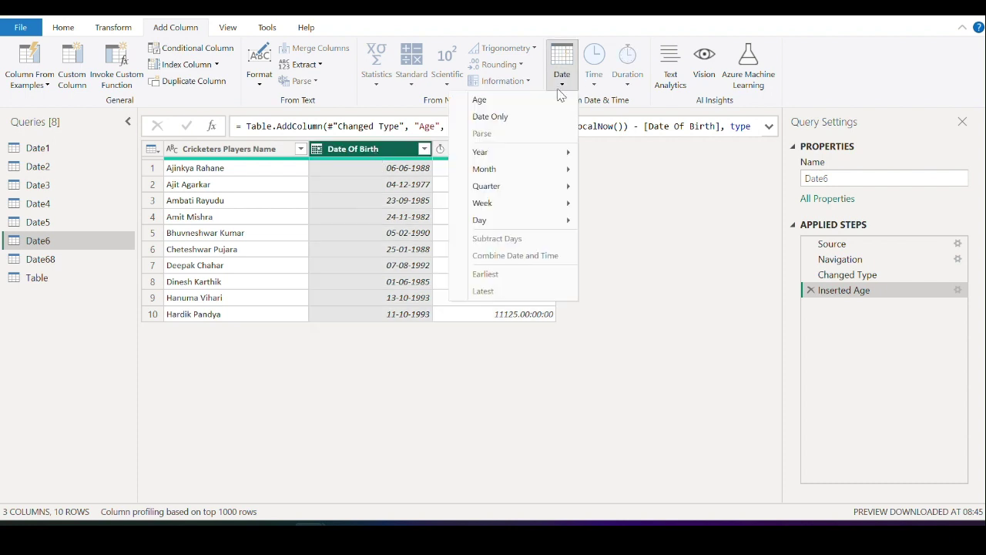
pyautogui.click(500, 101)
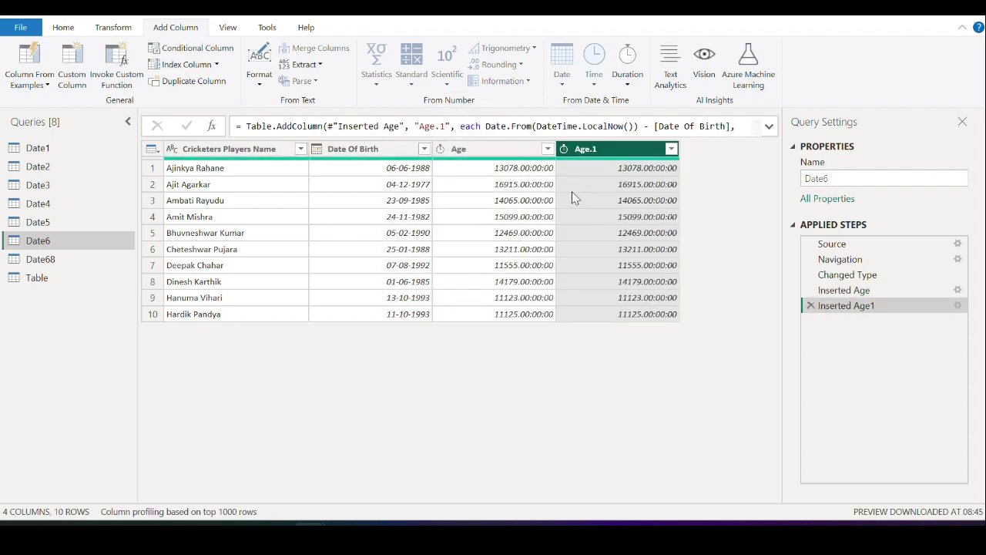
pyautogui.rightClick(626, 151)
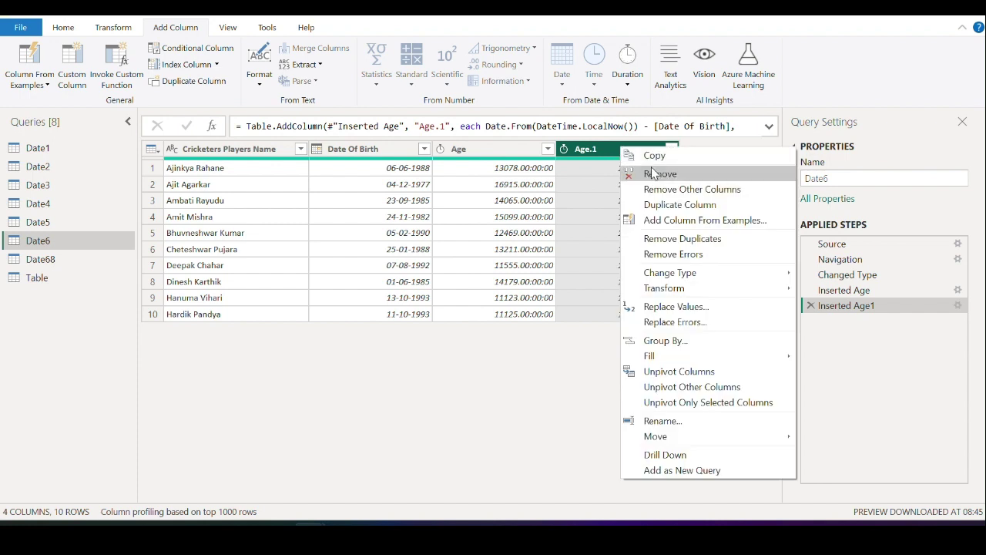
pyautogui.click(652, 171)
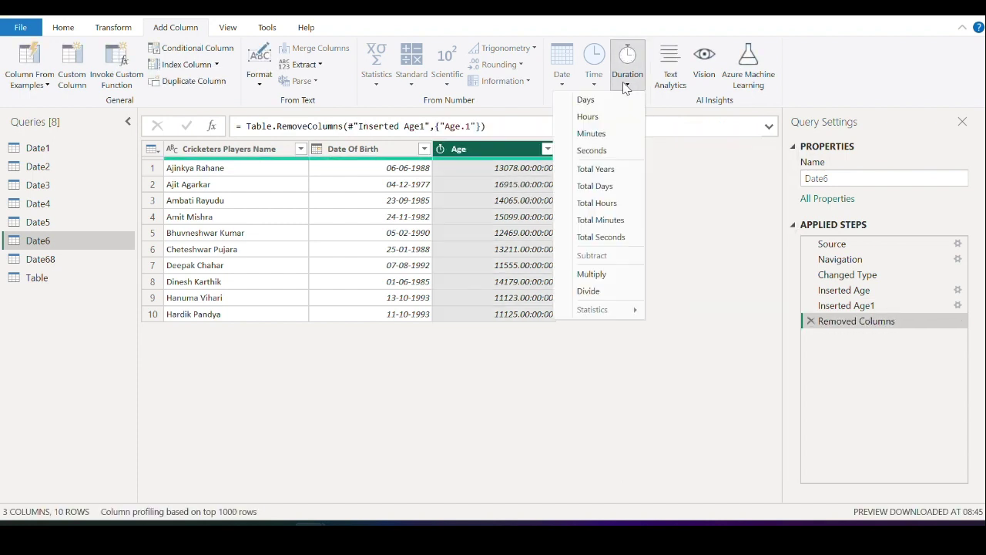
# Add a Days column and a Total Years column calculated from the Age duration in Date6
pyautogui.click(627, 82)
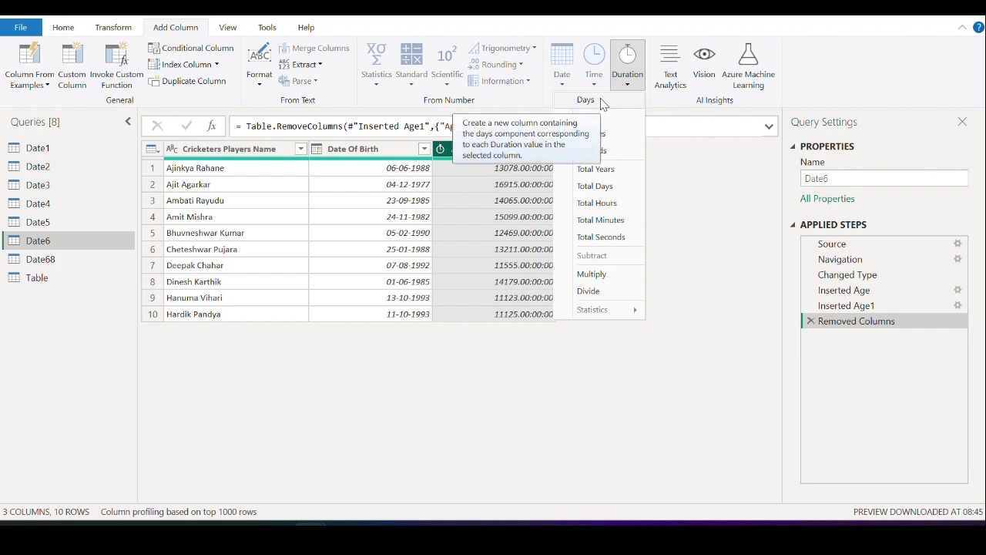
pyautogui.click(603, 103)
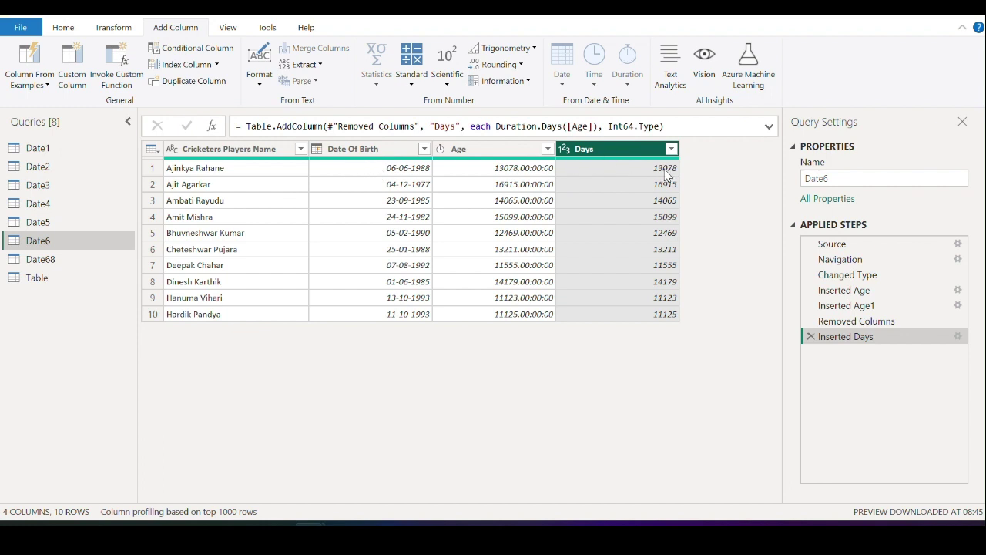
pyautogui.click(453, 149)
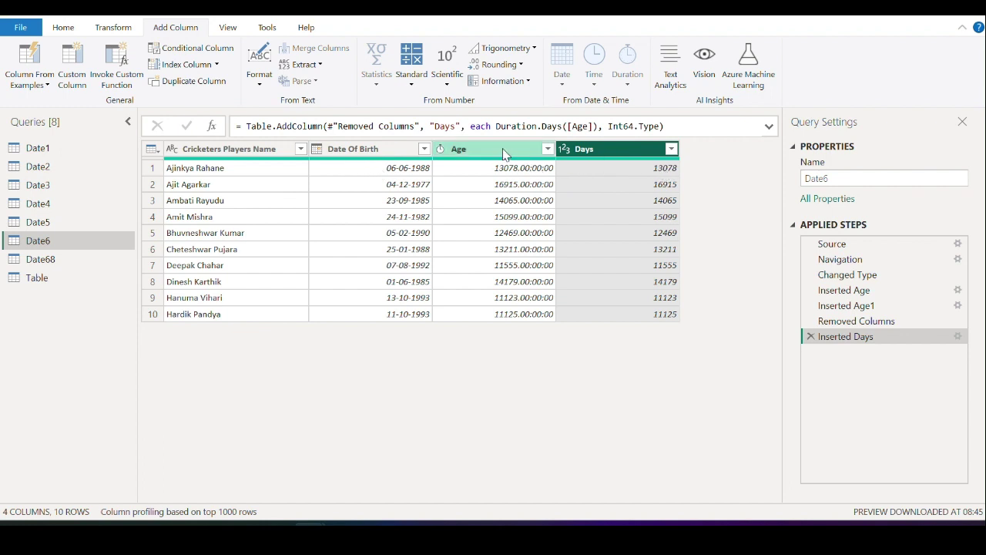
pyautogui.click(626, 80)
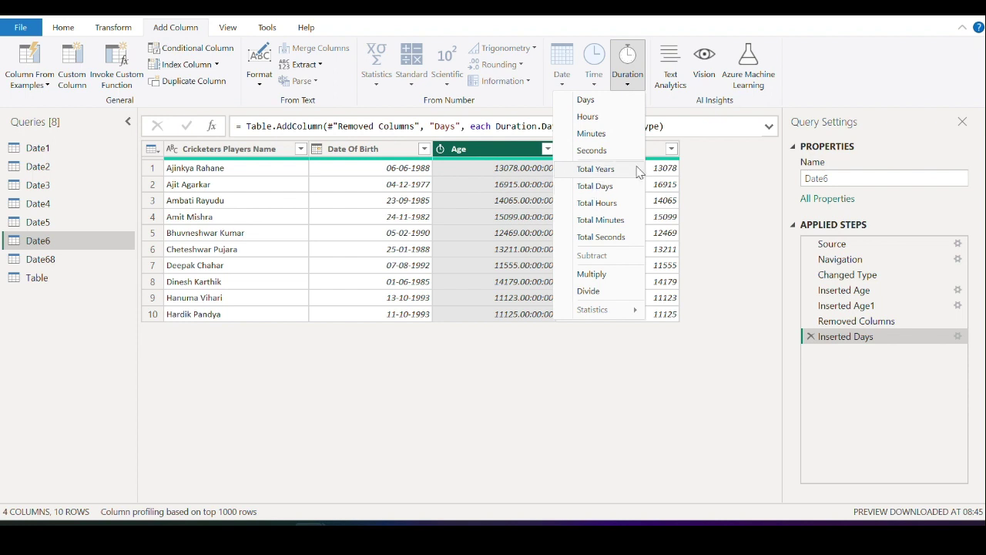
pyautogui.click(600, 169)
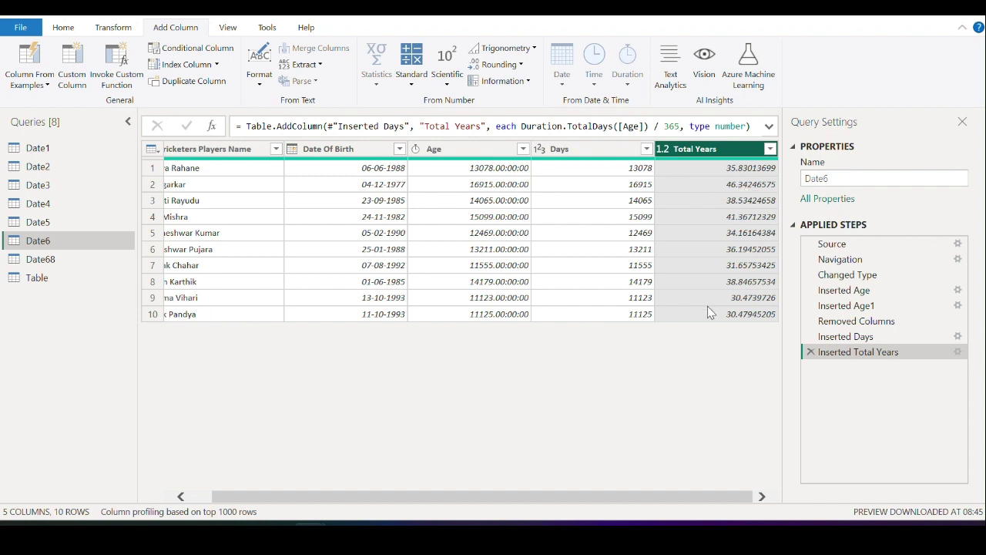
# Add a Total Days column calculated from the Age duration
pyautogui.moveTo(650, 498); pyautogui.dragTo(496, 499)
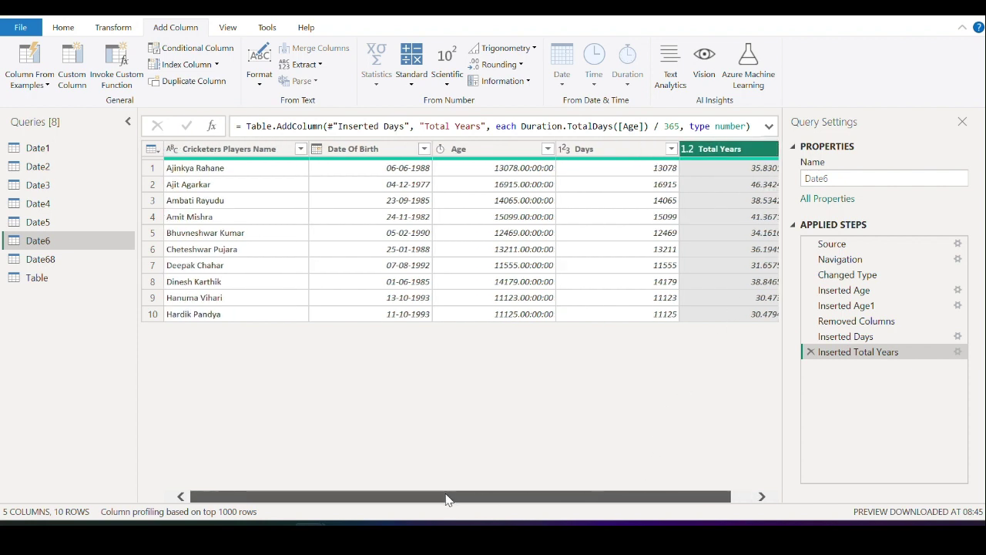
pyautogui.click(495, 154)
pyautogui.click(628, 84)
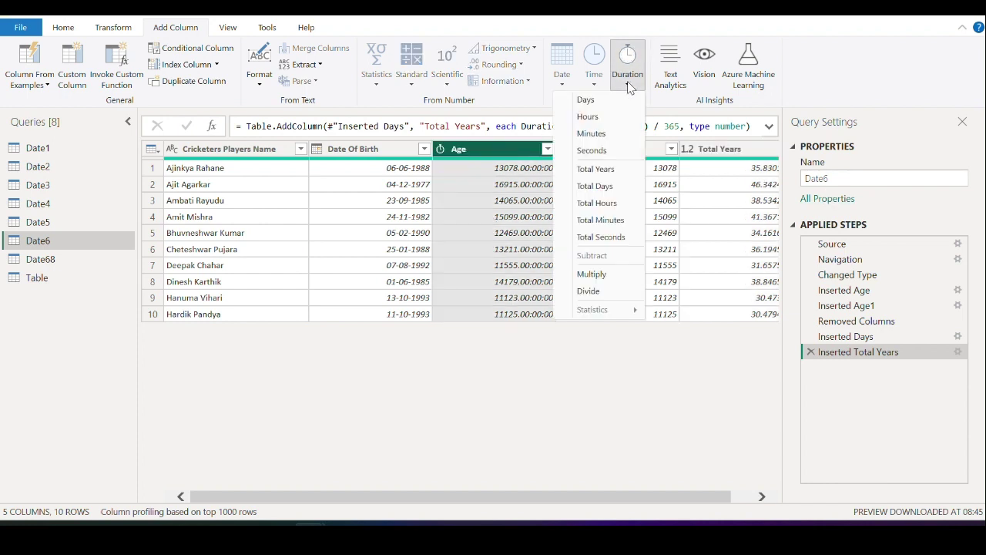
pyautogui.click(595, 187)
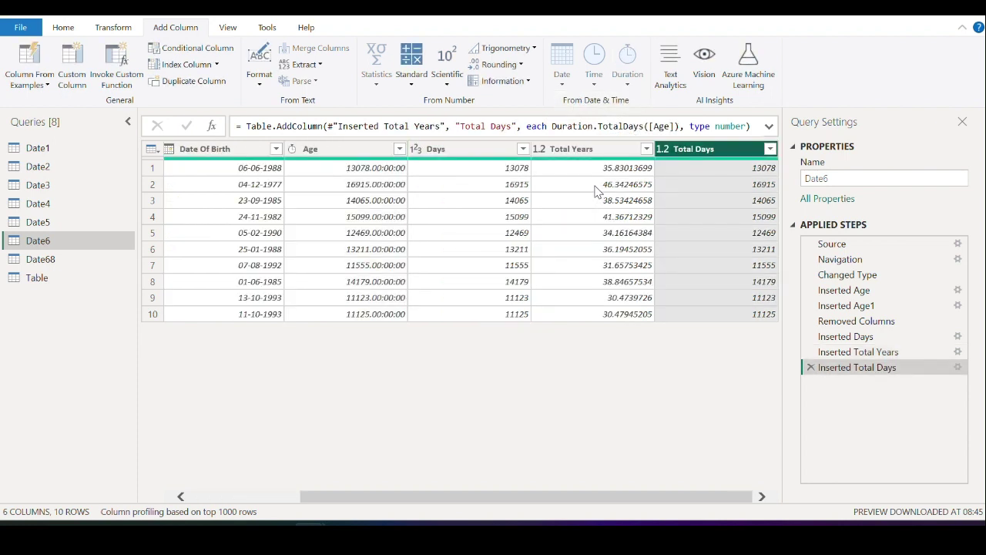
pyautogui.click(386, 155)
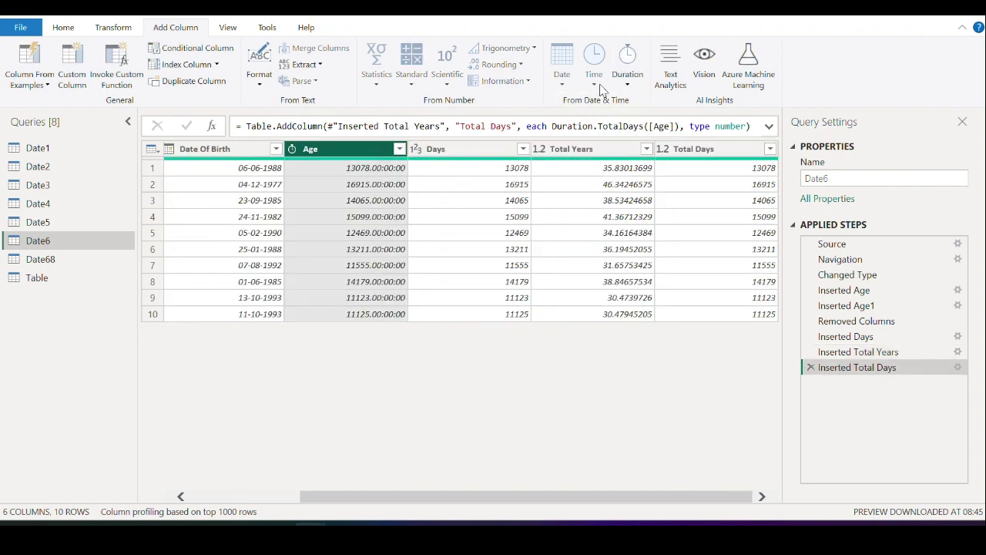
pyautogui.click(628, 77)
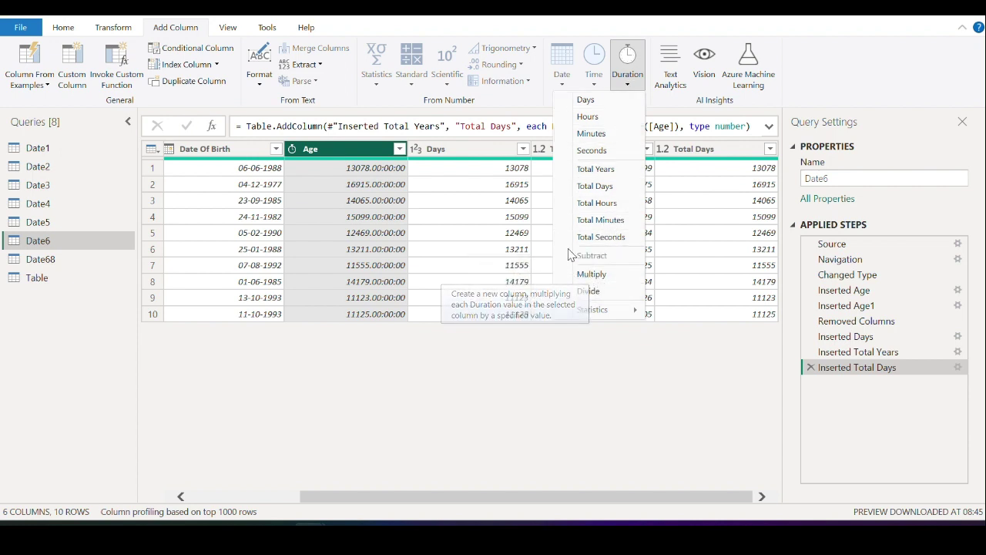
pyautogui.click(664, 385)
pyautogui.click(592, 151)
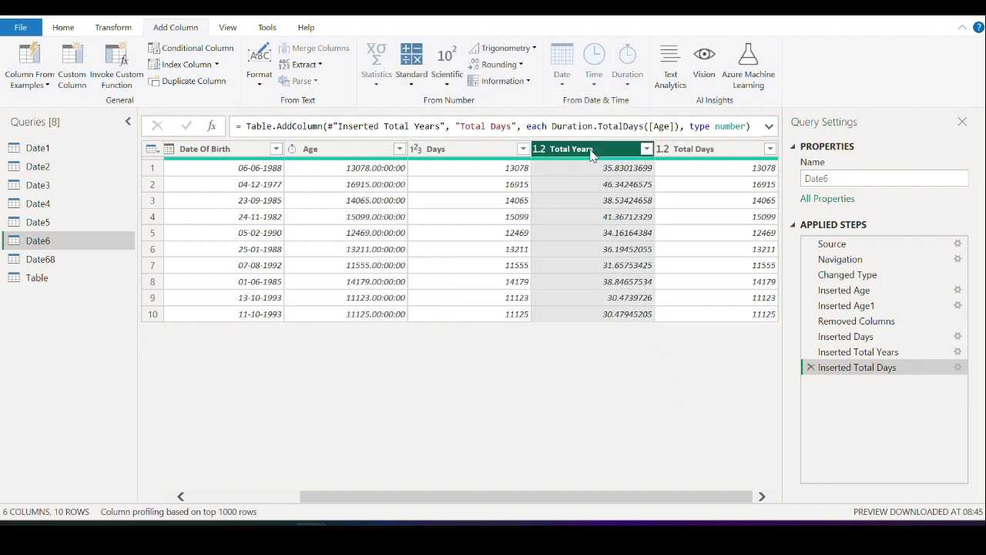
pyautogui.click(339, 149)
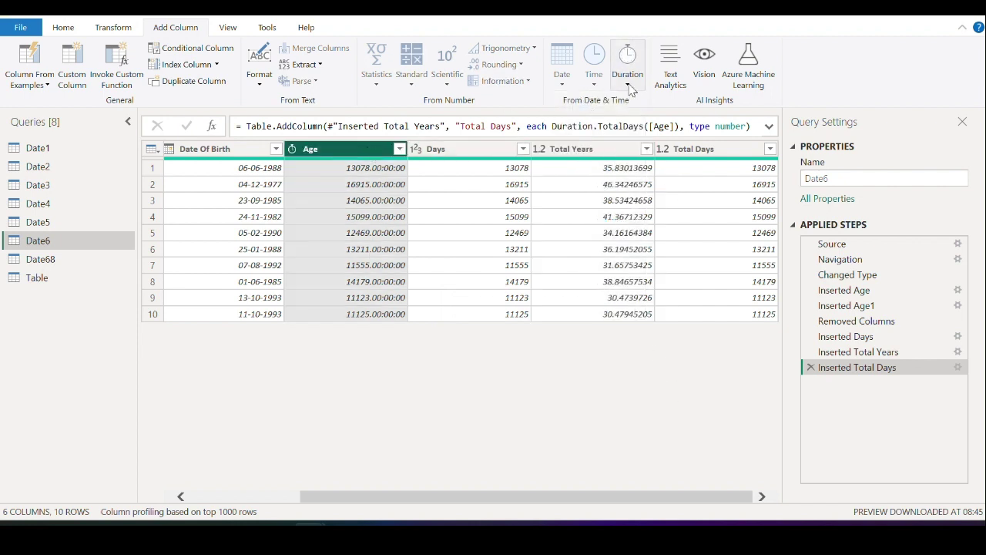
pyautogui.click(630, 83)
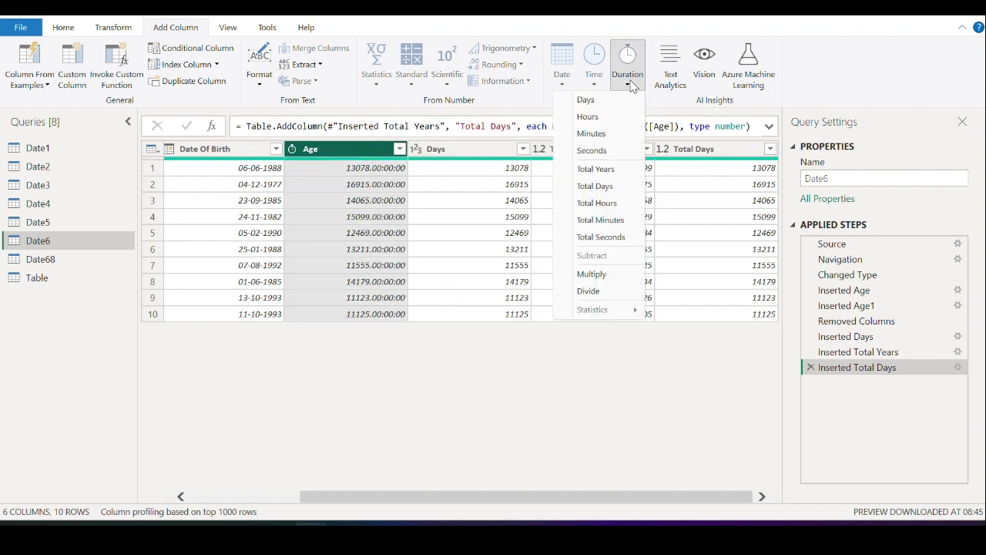
pyautogui.click(603, 274)
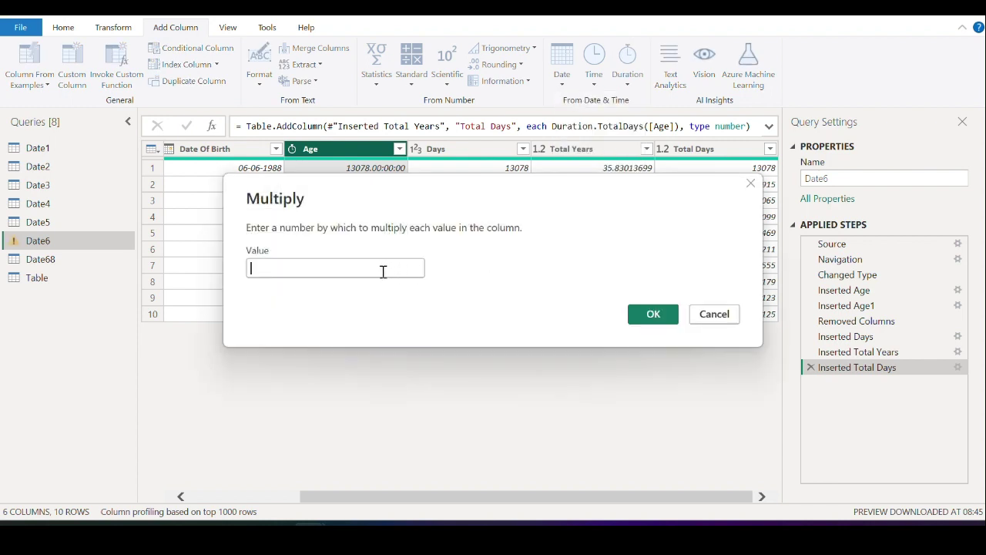
pyautogui.click(714, 314)
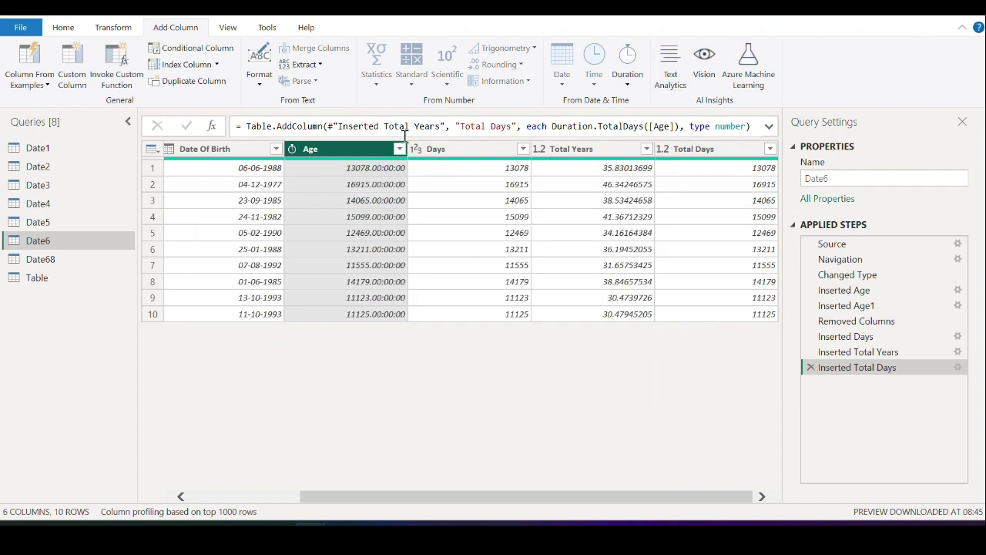
# Add a column that multiplies each Age duration by 2
pyautogui.click(628, 86)
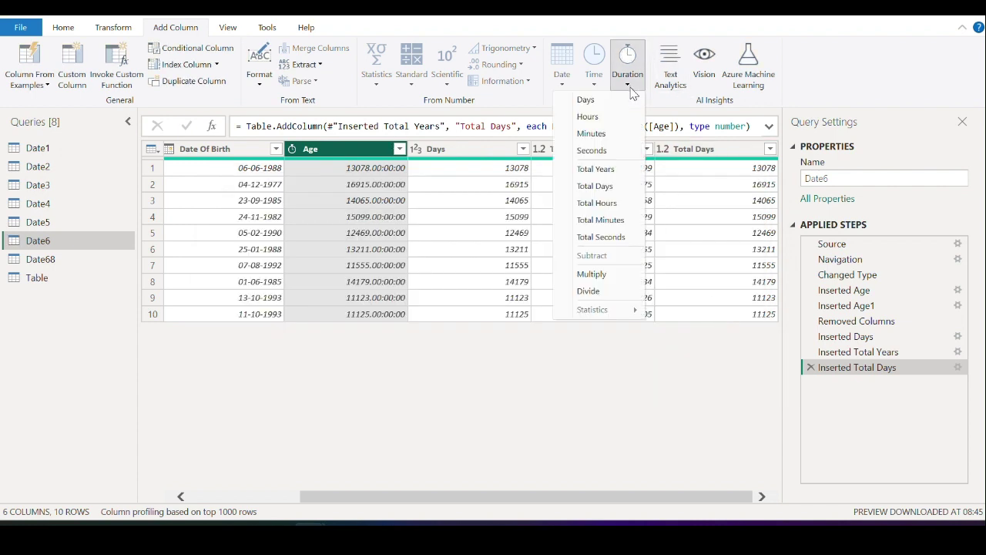
pyautogui.click(590, 276)
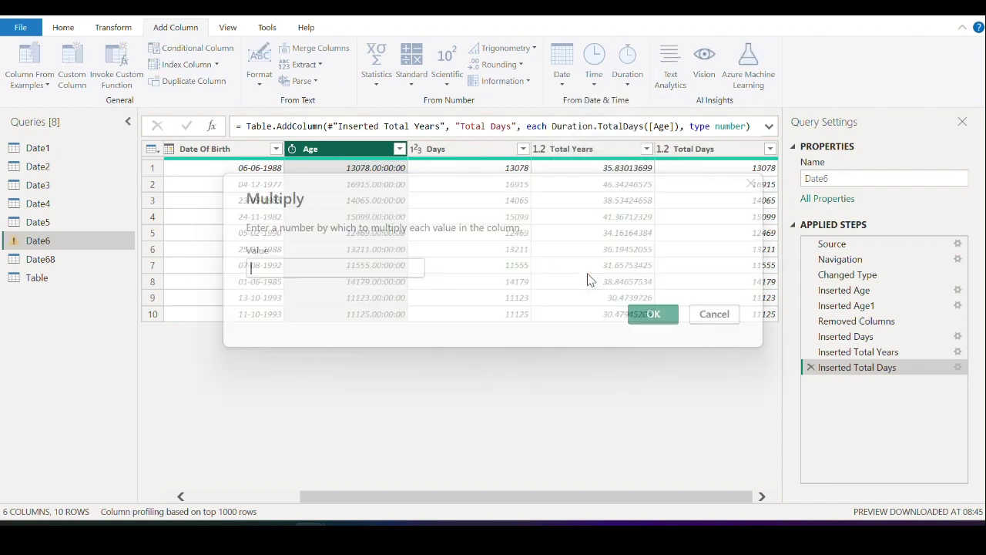
pyautogui.click(344, 269)
pyautogui.write('2')
pyautogui.click(652, 317)
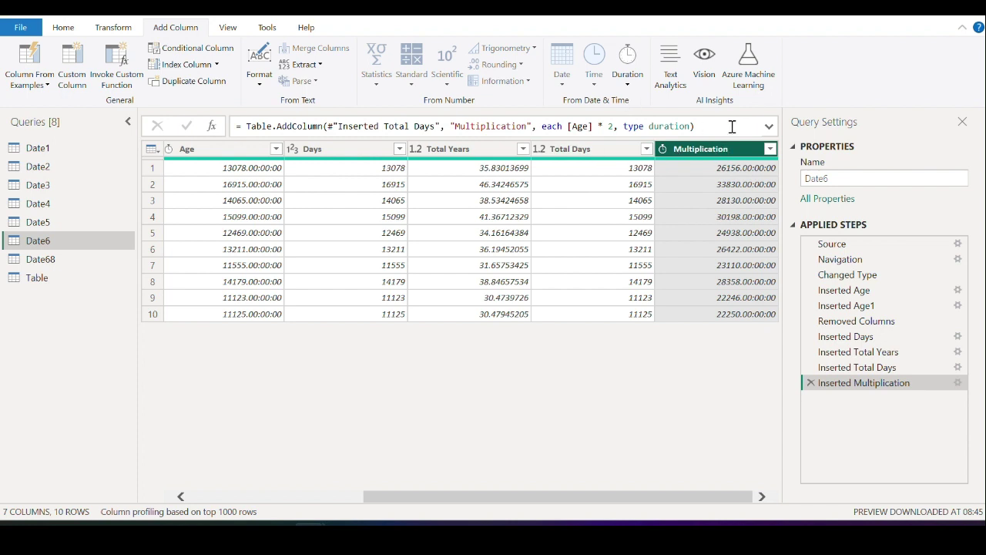
# Delete the applied steps of Date6 from Inserted Multiplication back through Inserted Age1, keeping Inserted Age as the last step
pyautogui.click(809, 382)
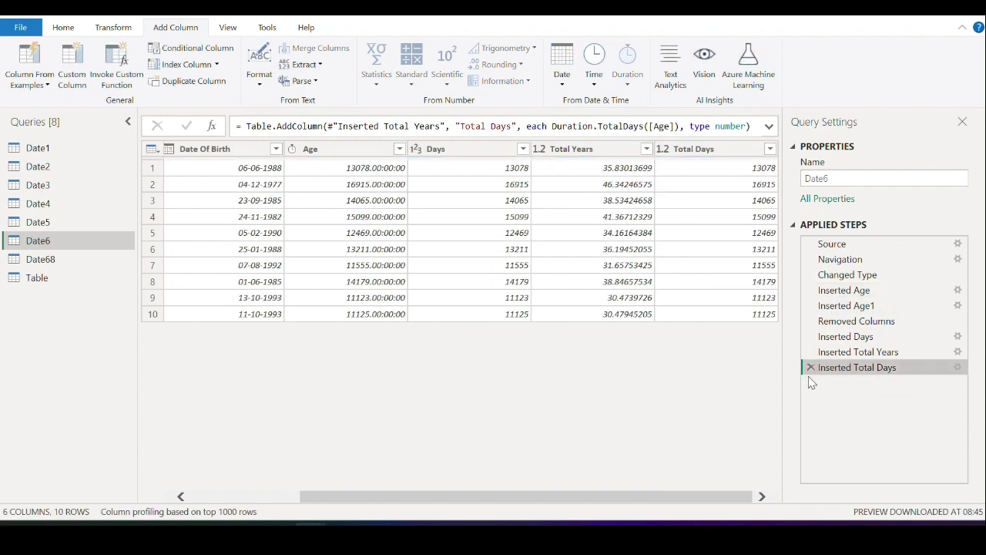
pyautogui.click(810, 368)
pyautogui.click(809, 352)
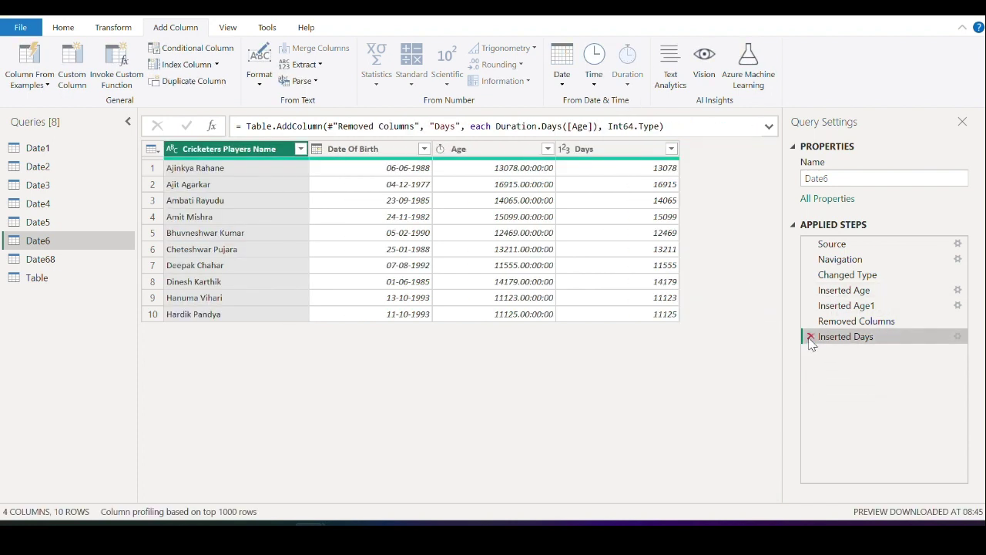
pyautogui.click(810, 336)
pyautogui.click(810, 321)
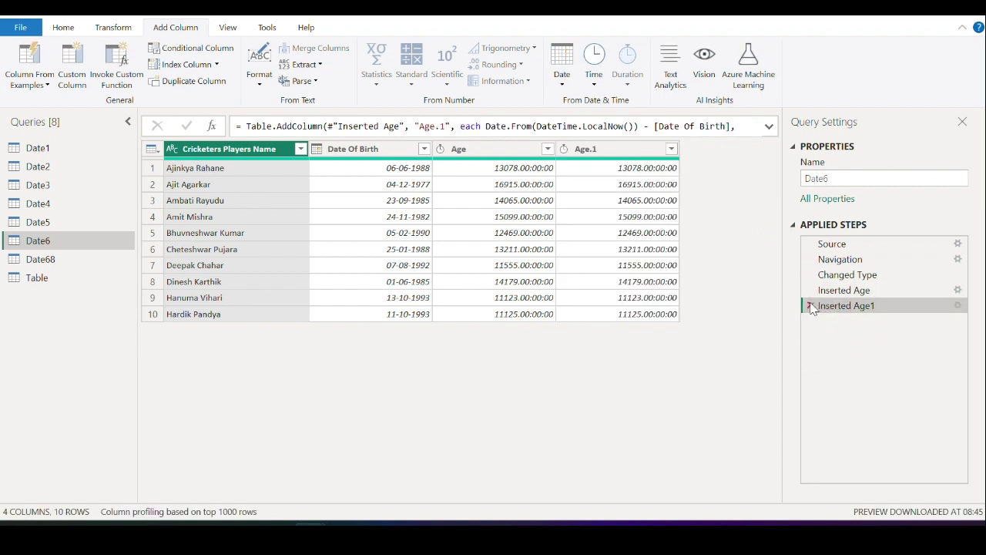
pyautogui.click(810, 305)
# Add columns with the days component and the hours component of the Age duration
pyautogui.click(517, 153)
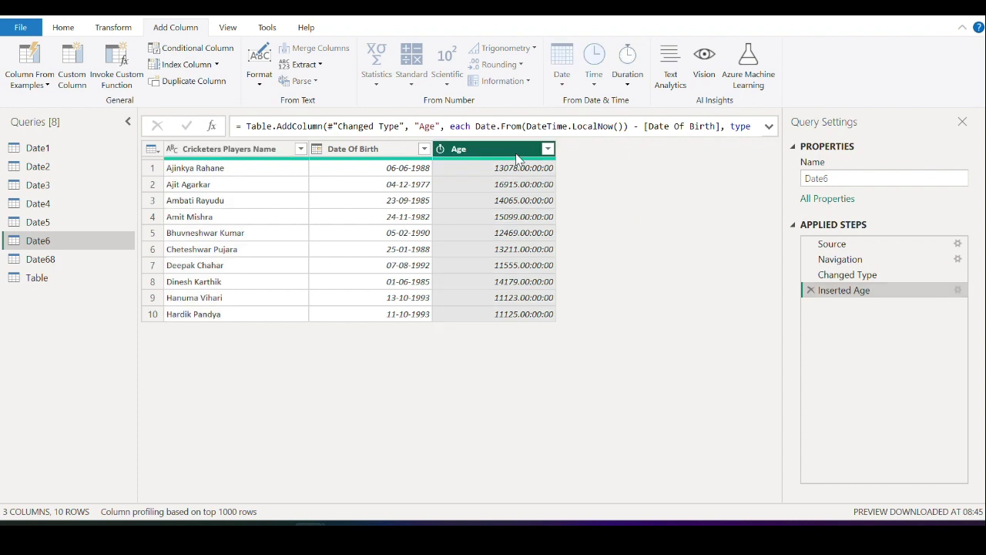
pyautogui.click(627, 77)
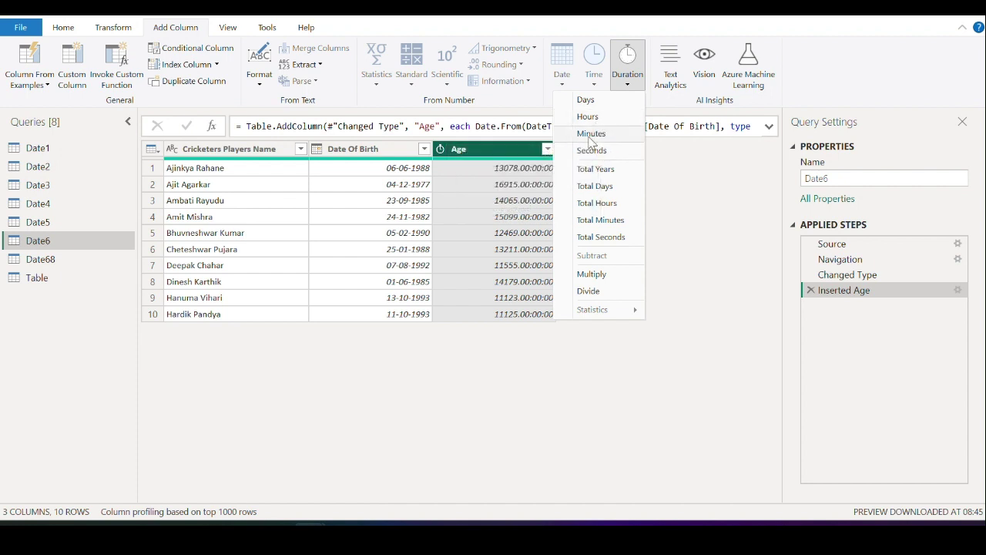
pyautogui.click(587, 101)
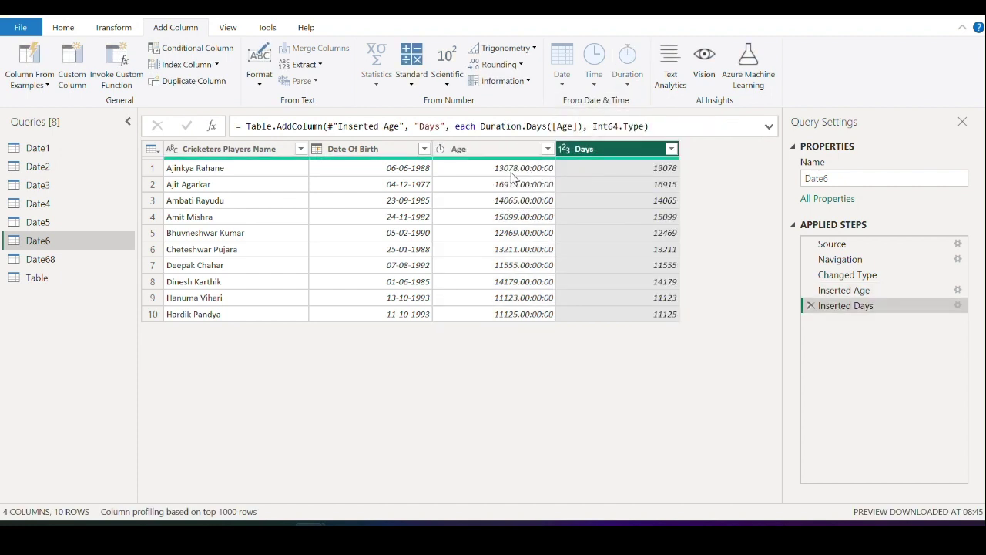
pyautogui.click(504, 151)
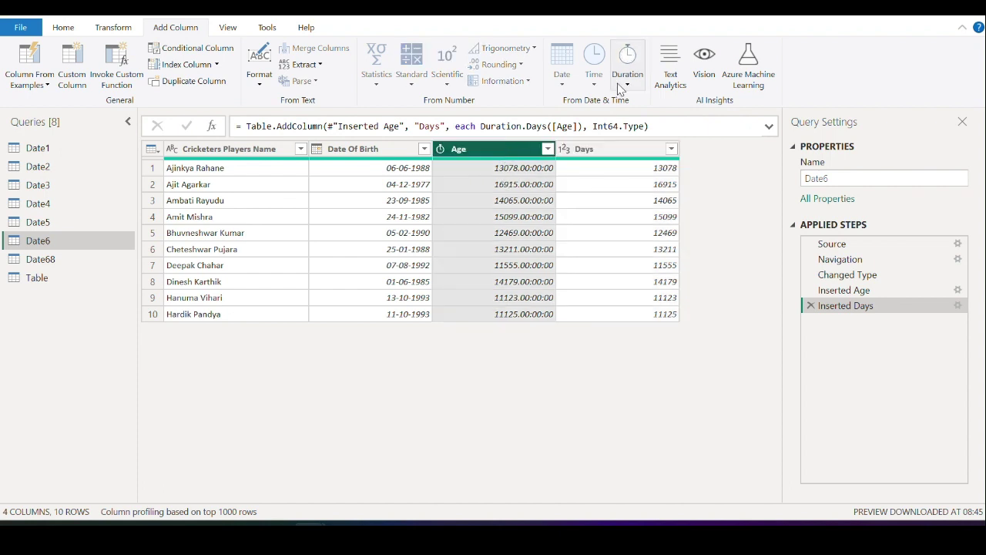
pyautogui.click(626, 84)
pyautogui.click(587, 117)
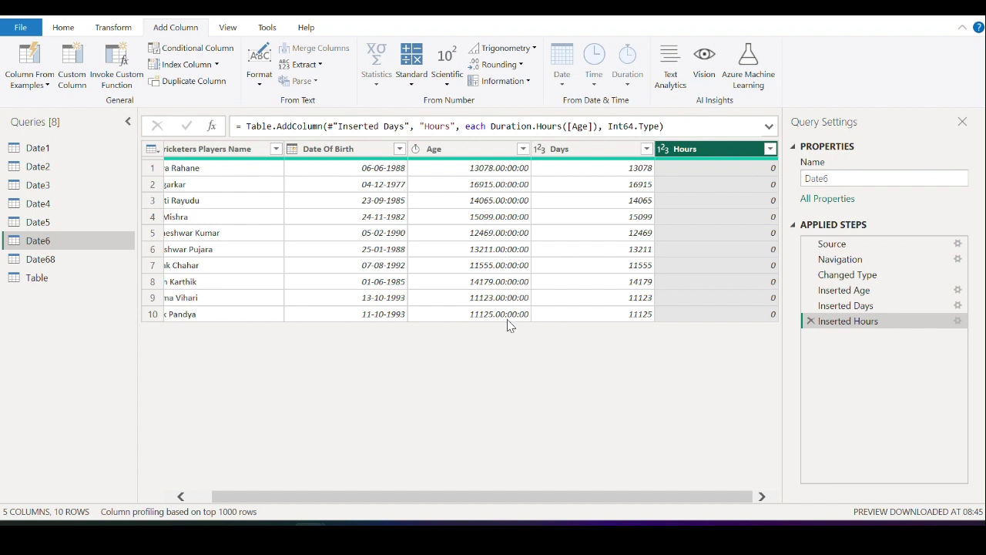
# Add a column with the minutes component of the Age duration
pyautogui.click(508, 149)
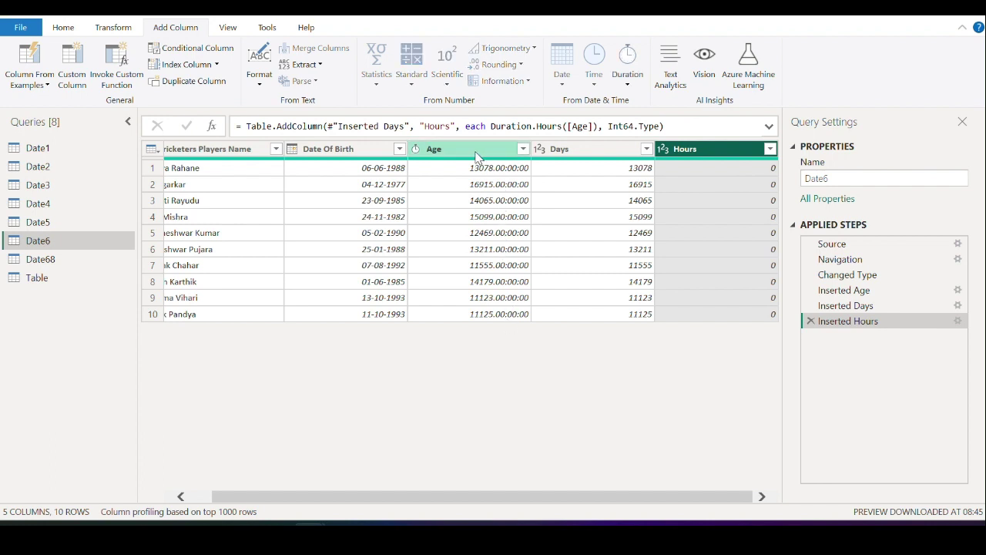
pyautogui.click(628, 86)
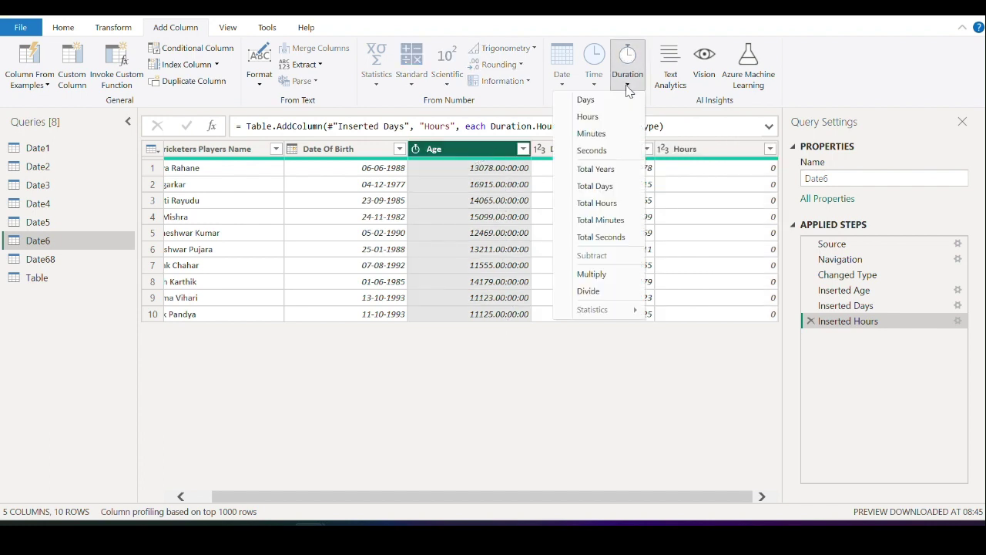
pyautogui.click(589, 133)
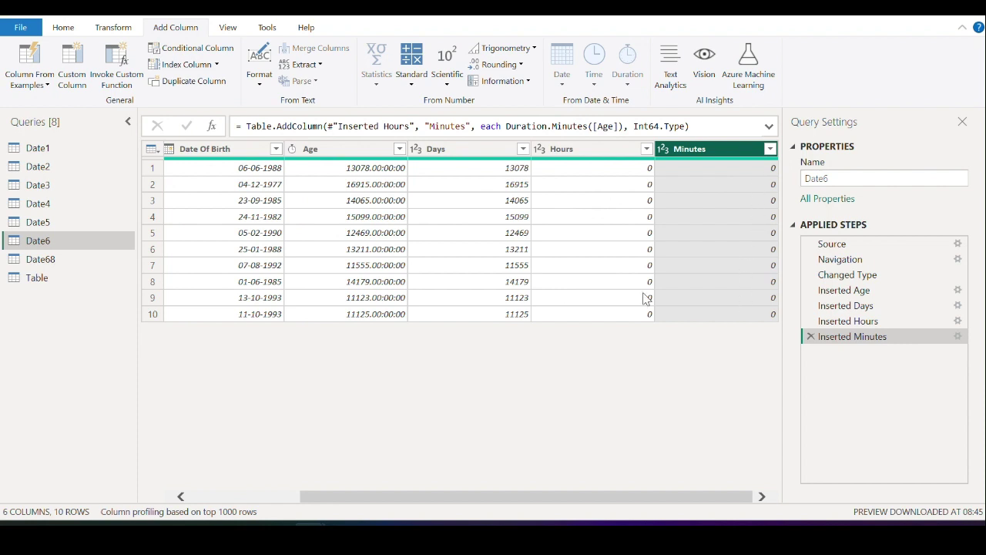
# Add Total Hours and Total Minutes columns calculated from the Age duration
pyautogui.click(362, 151)
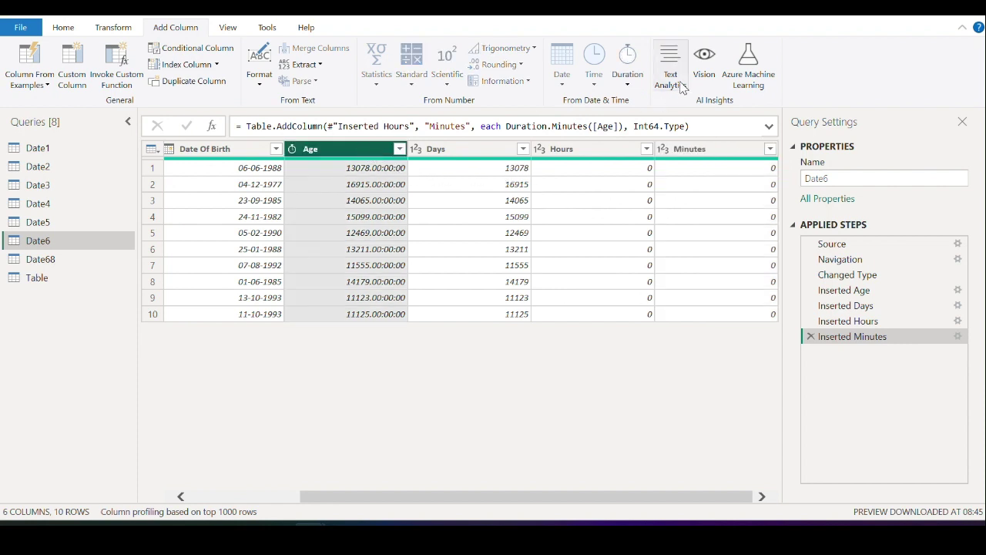
pyautogui.click(627, 85)
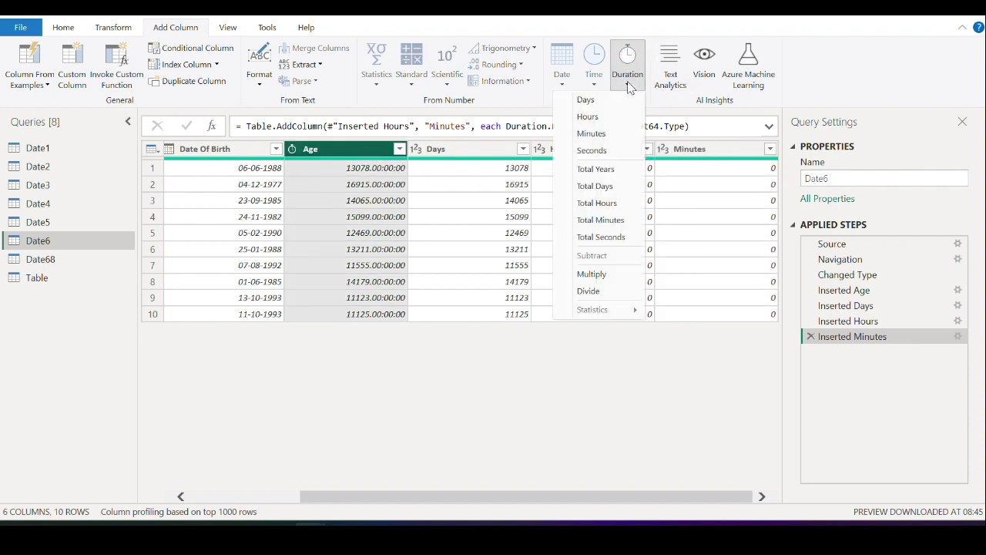
pyautogui.click(605, 204)
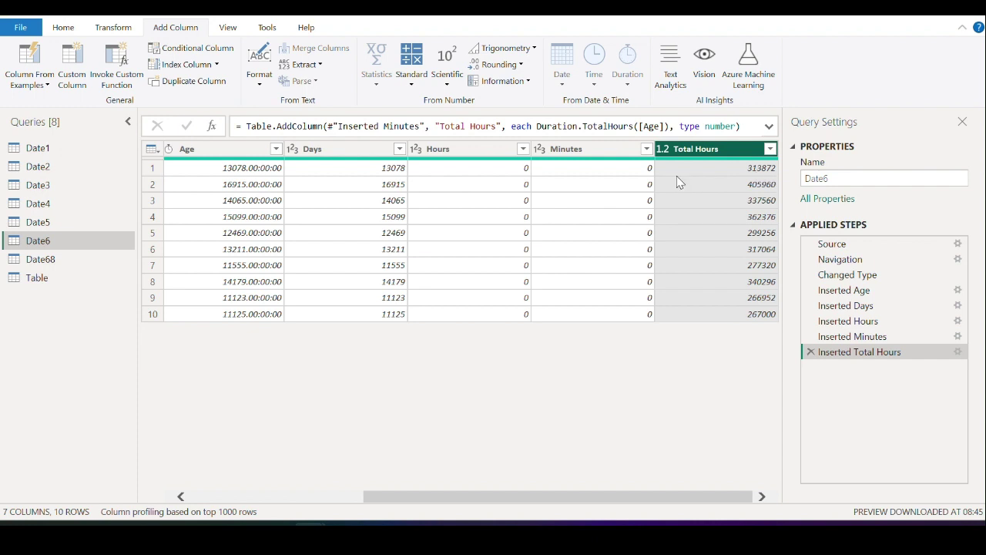
pyautogui.click(223, 153)
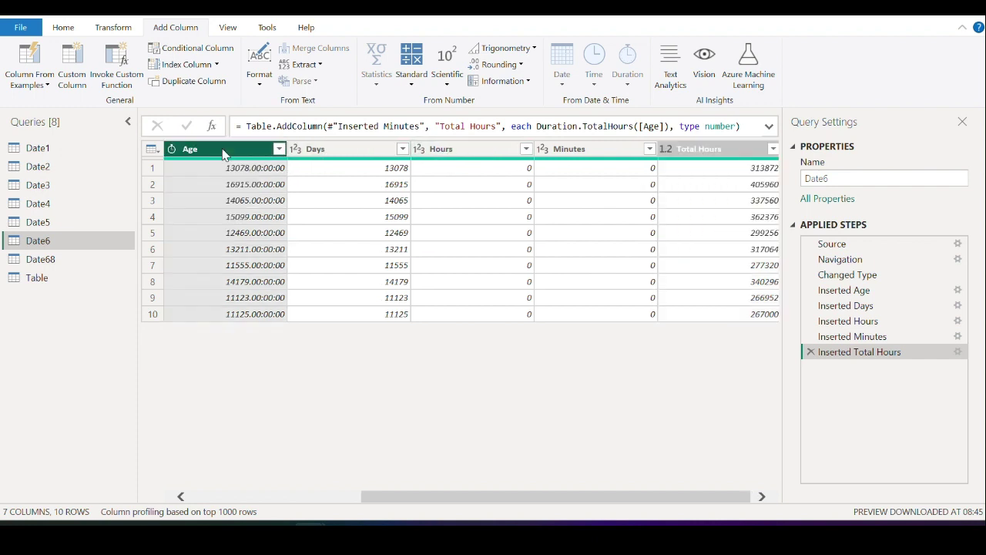
pyautogui.click(627, 71)
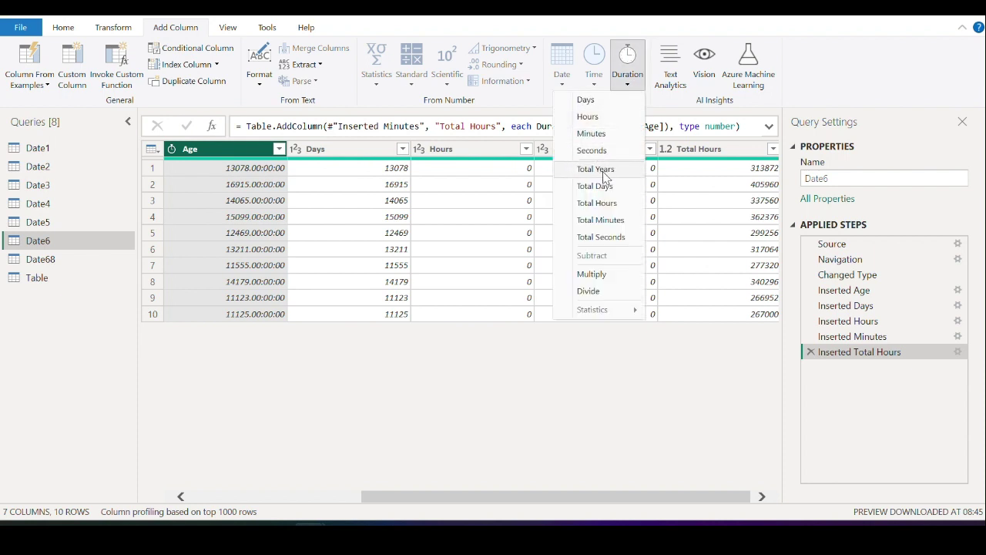
pyautogui.click(612, 220)
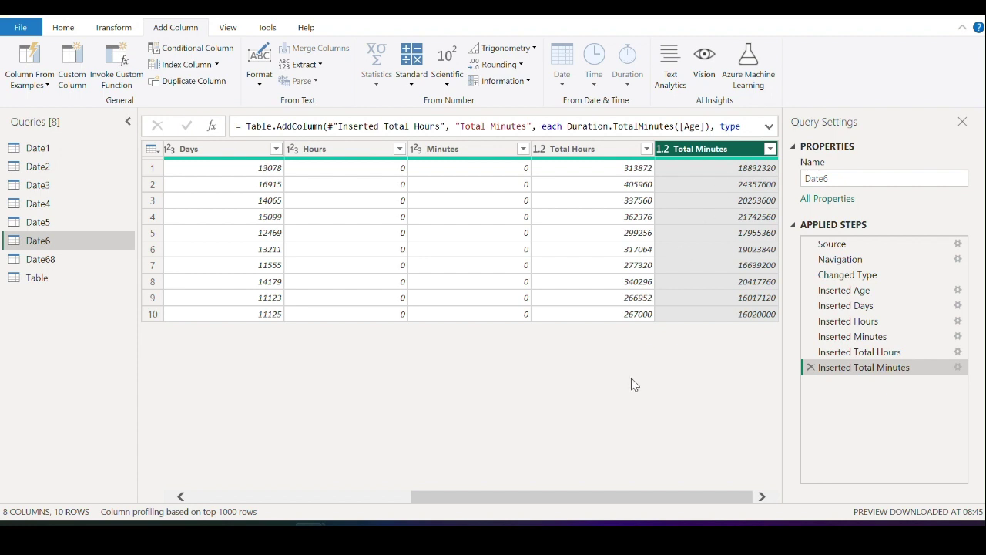
# Review the duration components, totals and arithmetic operations available for the Age column in Date6
pyautogui.moveTo(596, 502); pyautogui.dragTo(425, 501)
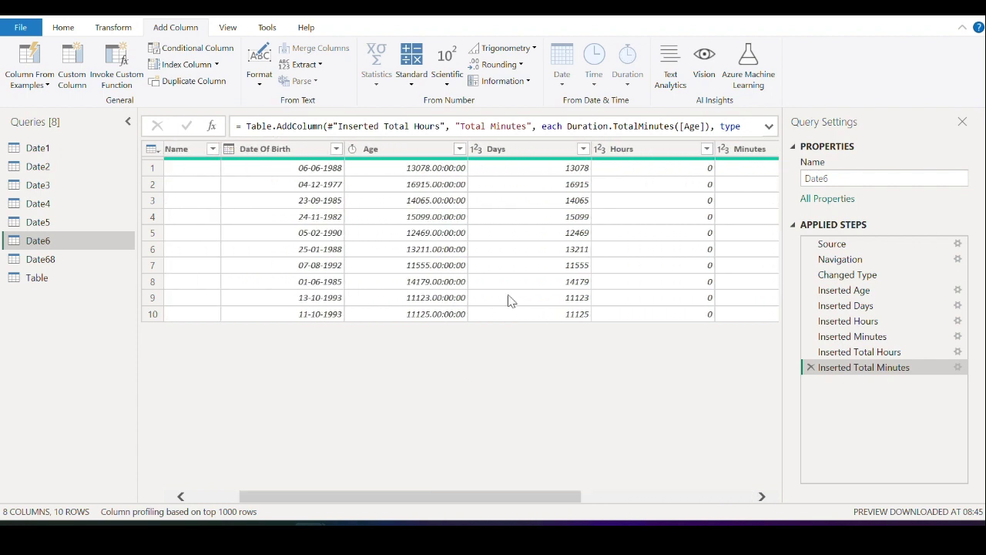
pyautogui.click(409, 149)
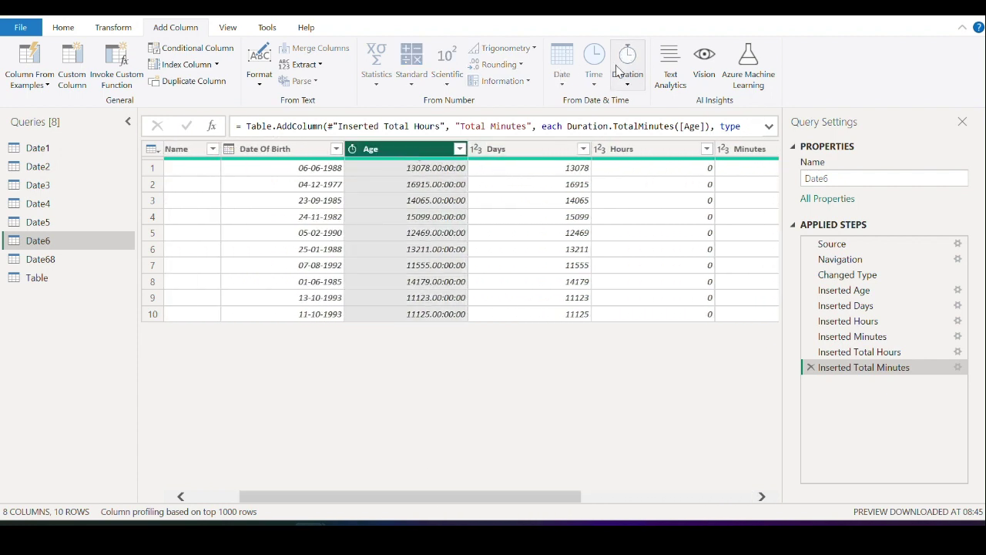
pyautogui.click(626, 86)
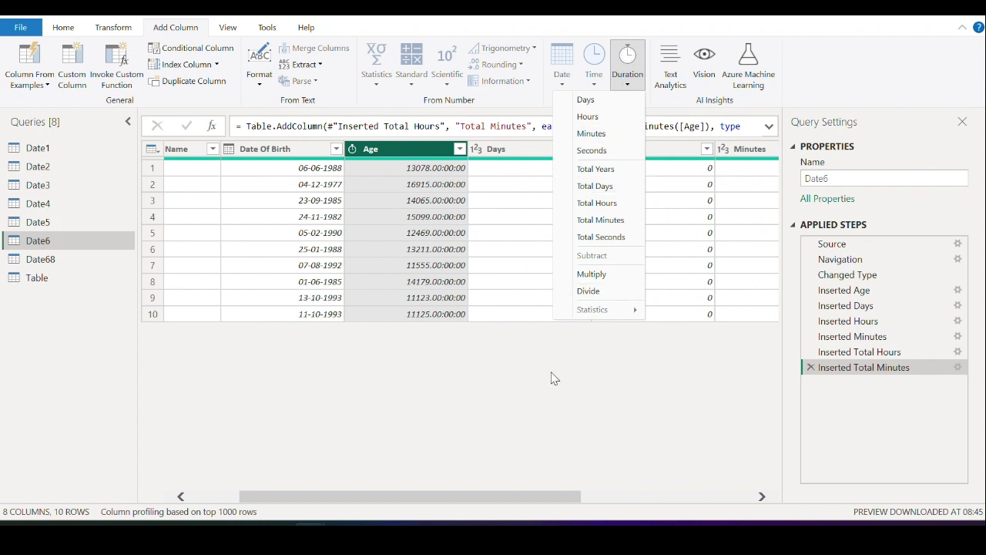
pyautogui.click(514, 492)
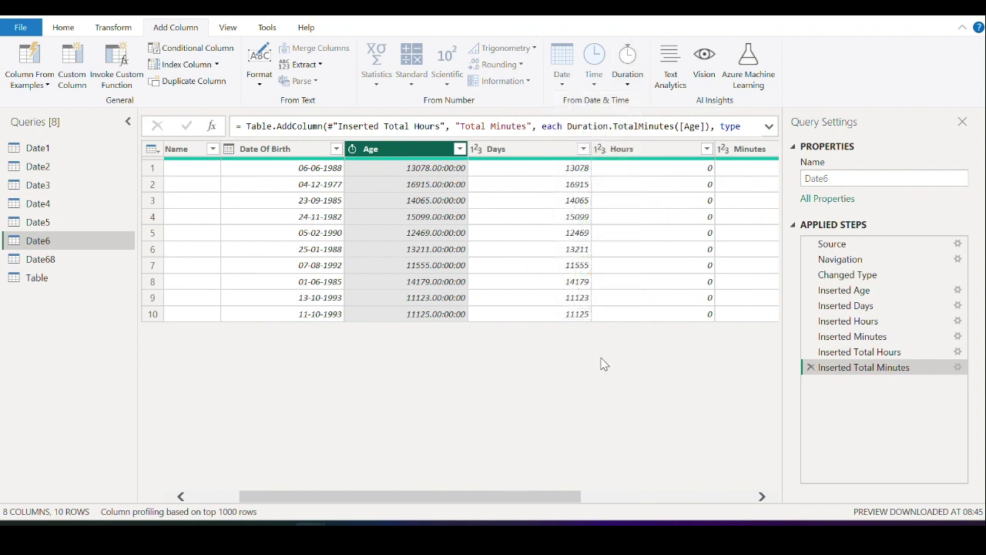
pyautogui.click(541, 154)
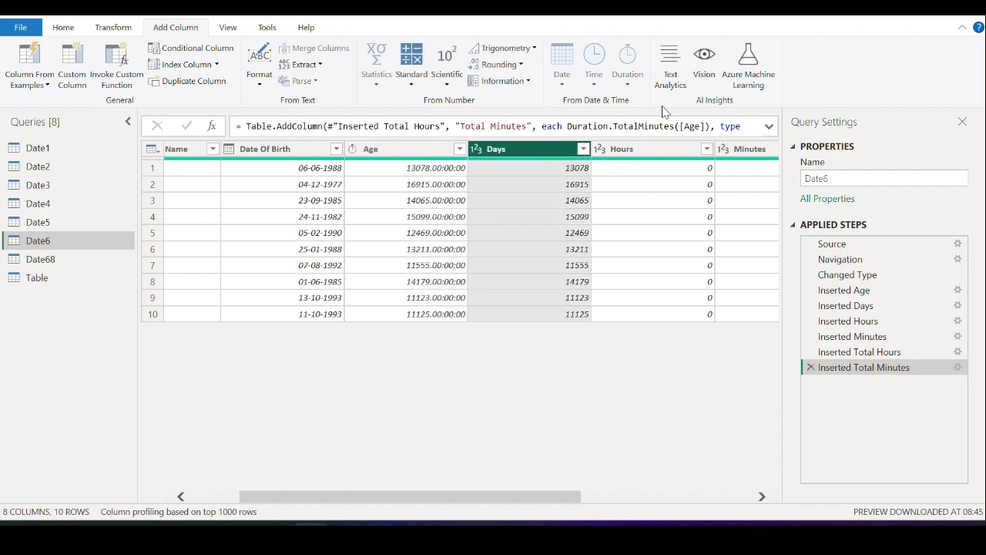
pyautogui.click(364, 158)
pyautogui.click(627, 77)
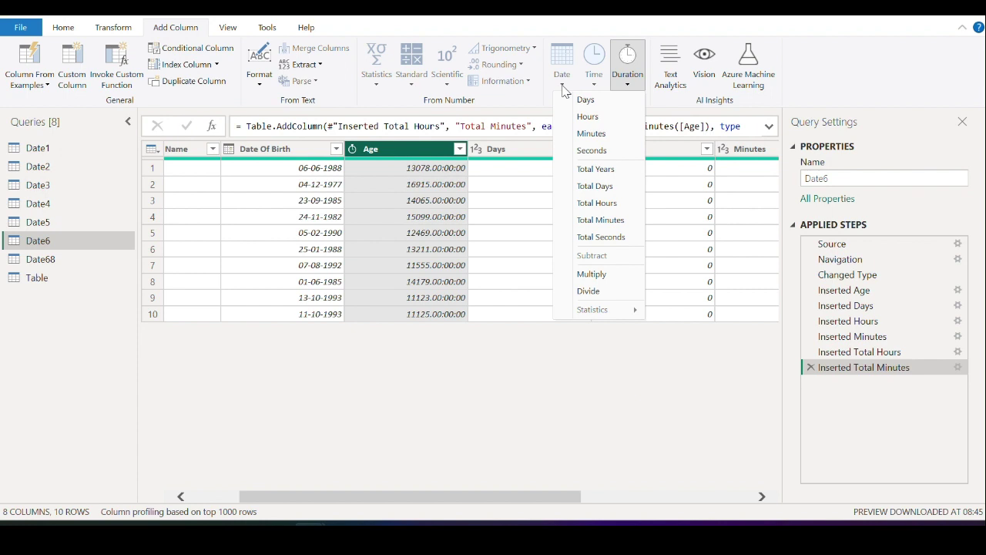
pyautogui.click(410, 25)
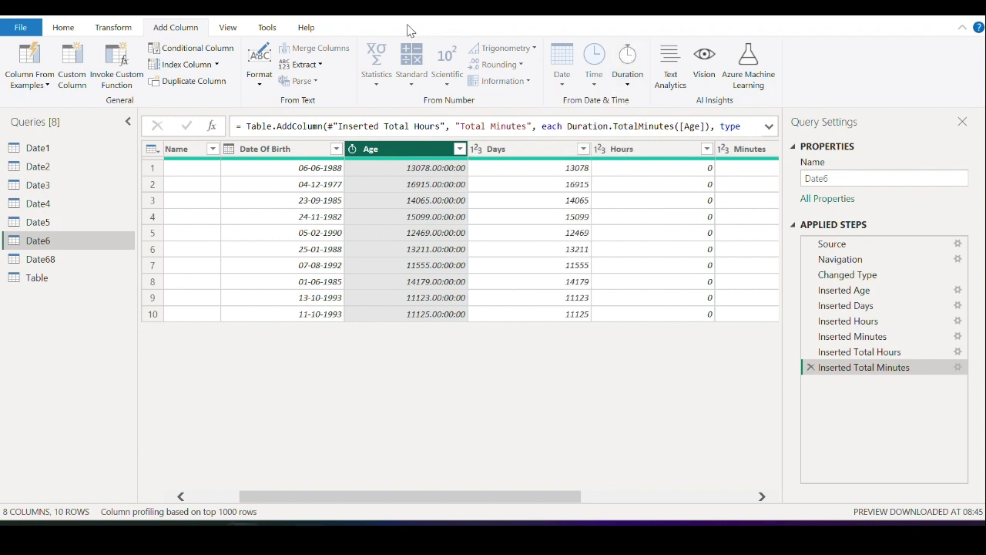
pyautogui.click(113, 29)
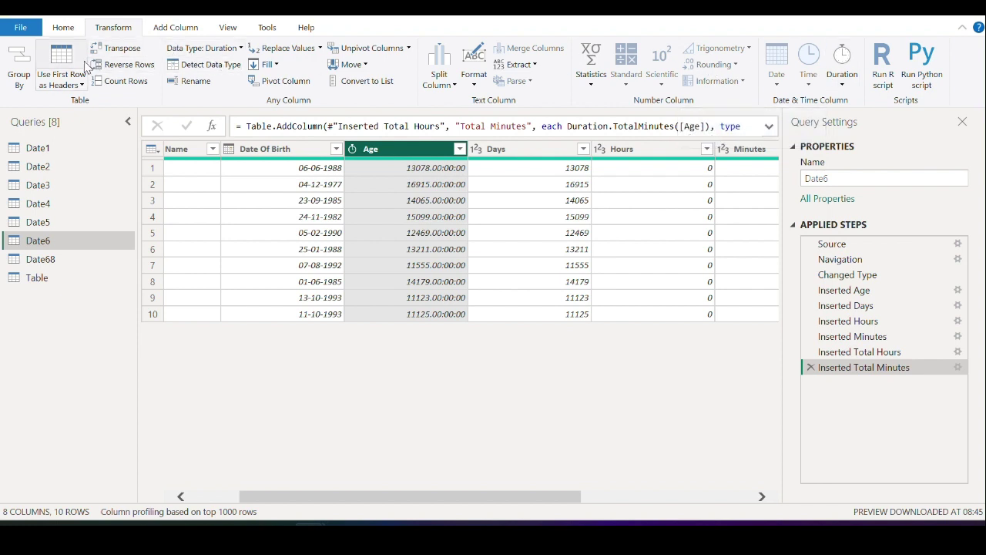
pyautogui.click(64, 30)
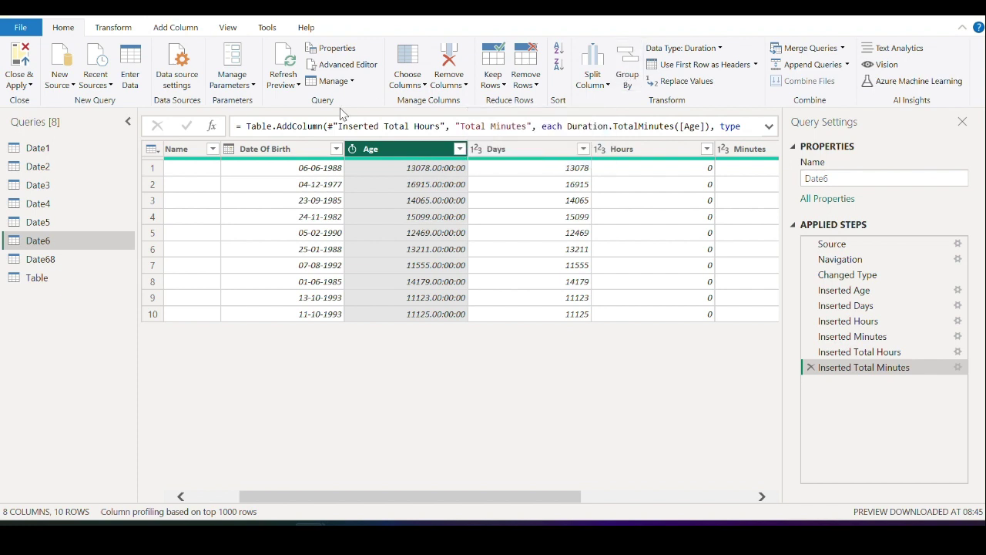
pyautogui.click(113, 28)
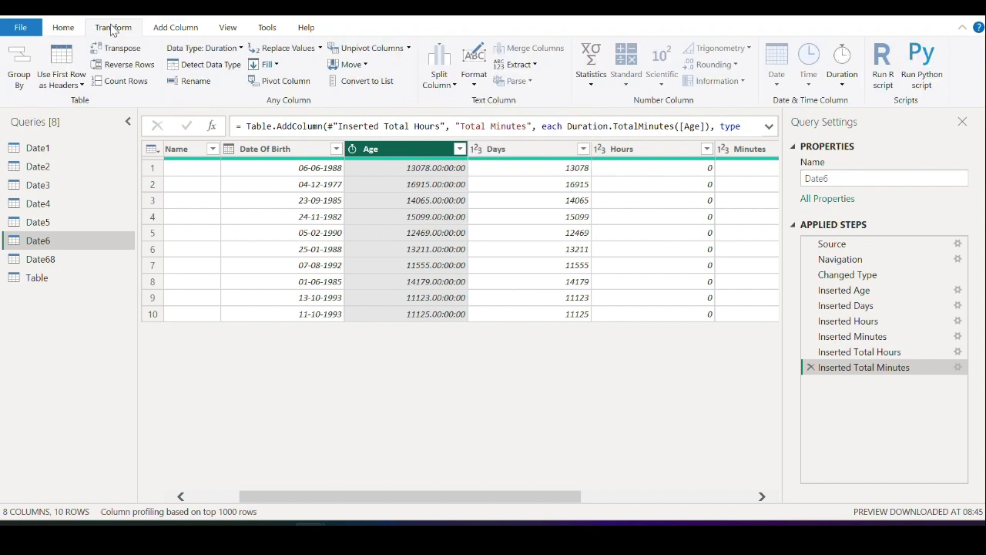
pyautogui.click(81, 86)
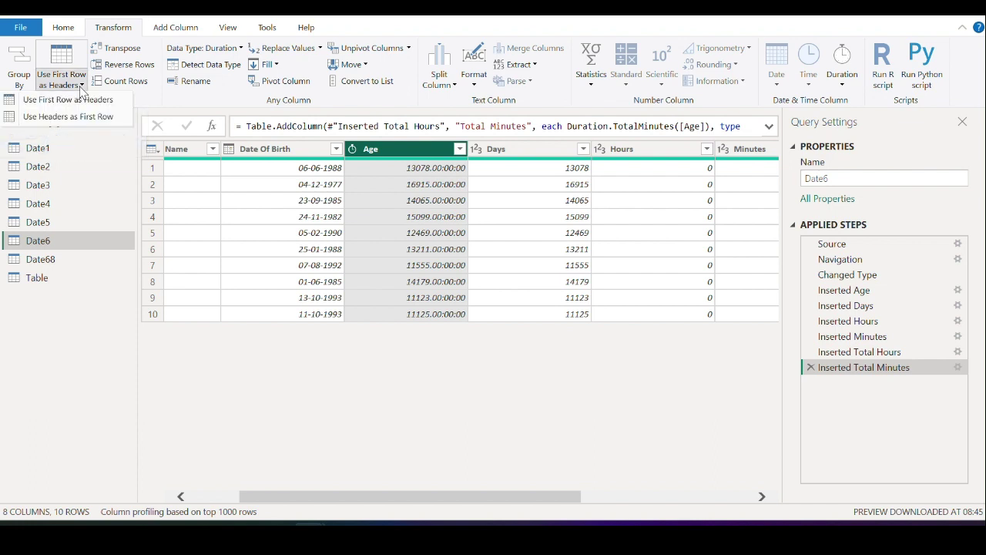
pyautogui.click(177, 28)
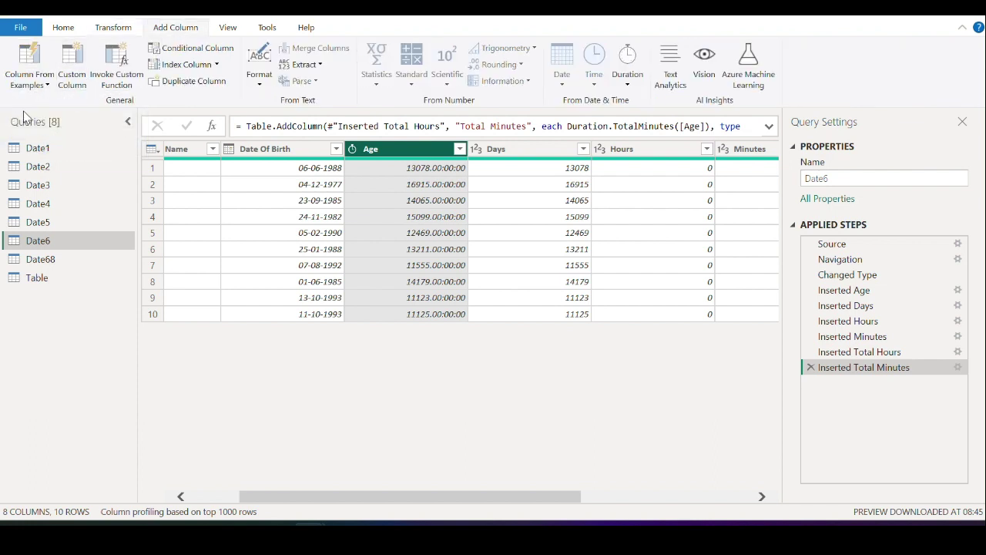